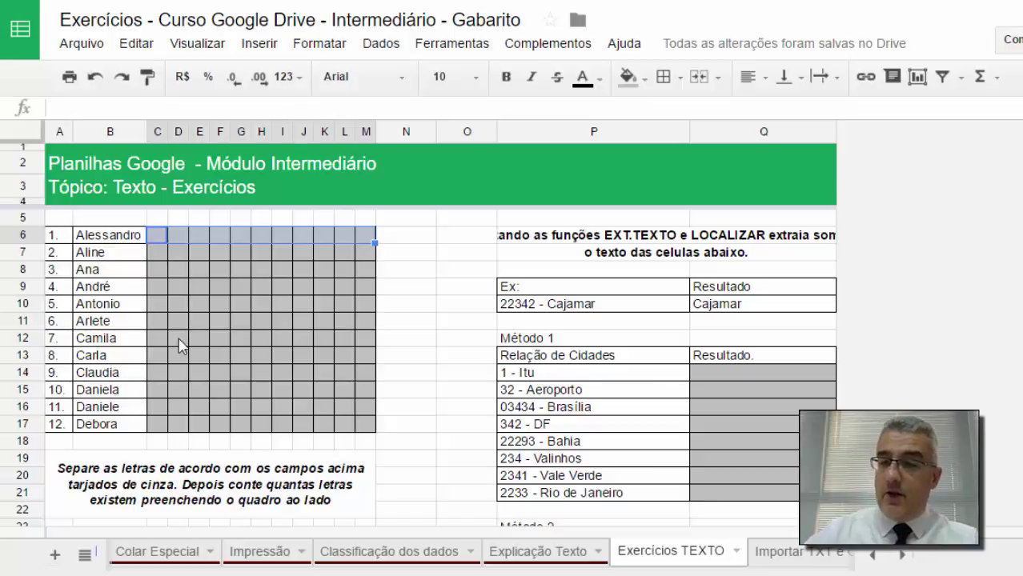
Enter the formula =ESQUERDA(B6;1) in cell C6 to extract the first letter of the name
key("ctrl+plus")
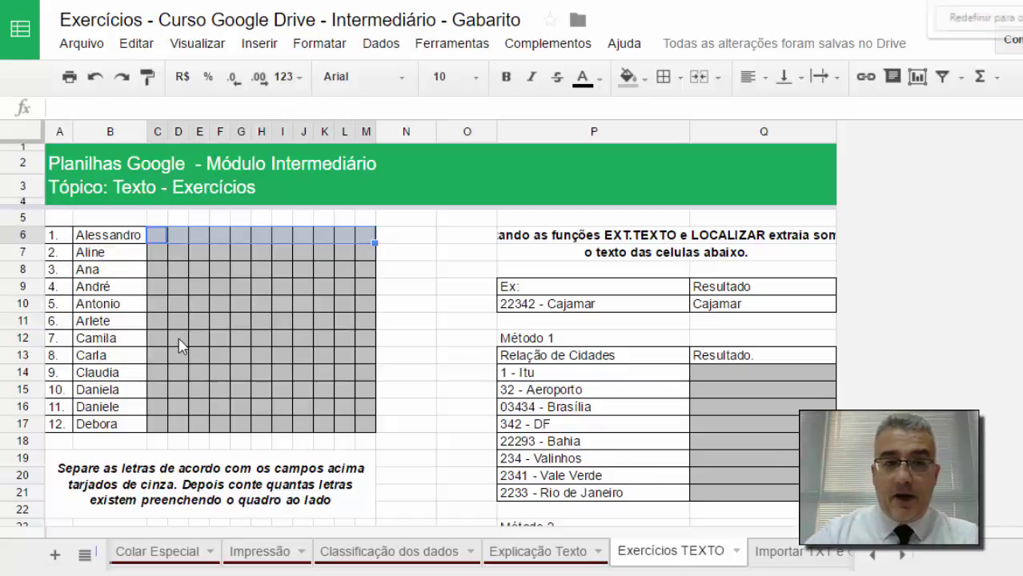
key("ctrl+plus")
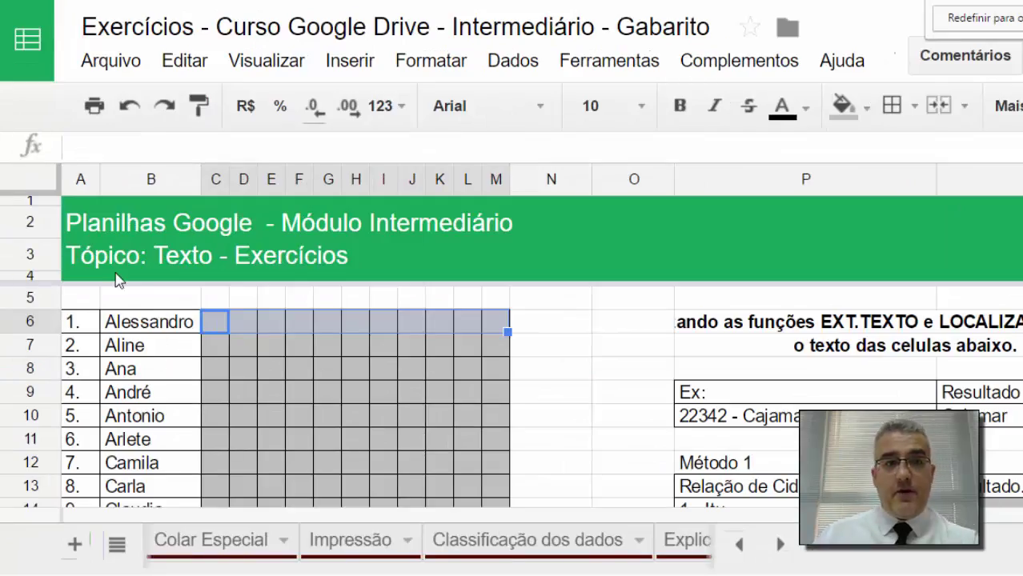
scroll(343, 330, "down", 1)
scroll(343, 330, "up", 1)
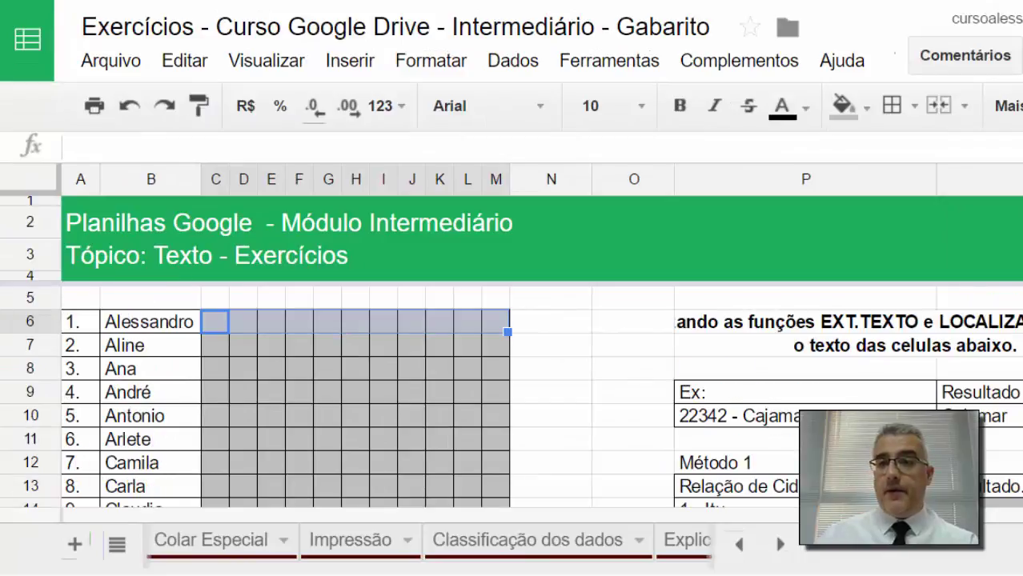
scroll(356, 353, "down", 1)
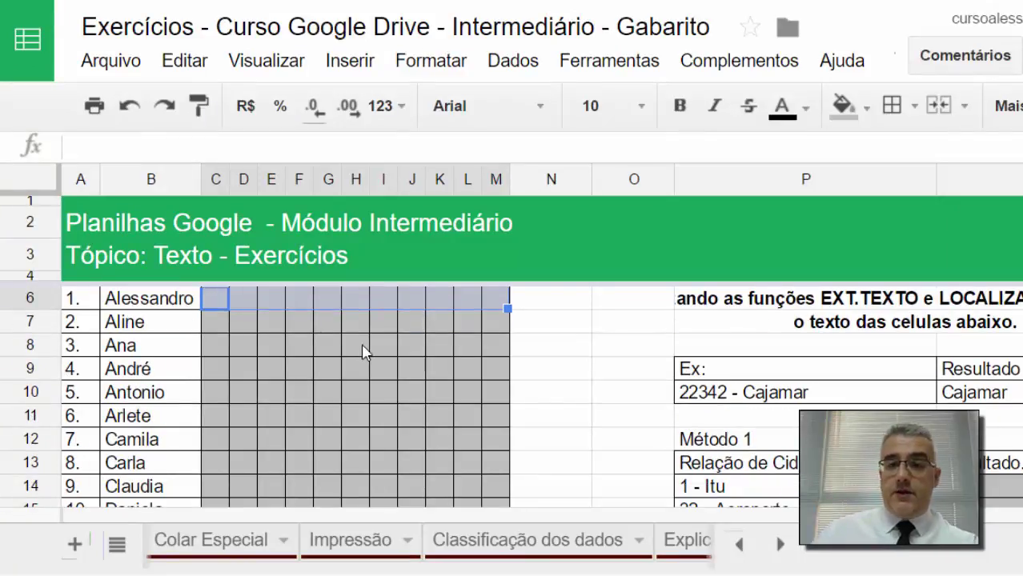
type("=esquerda(")
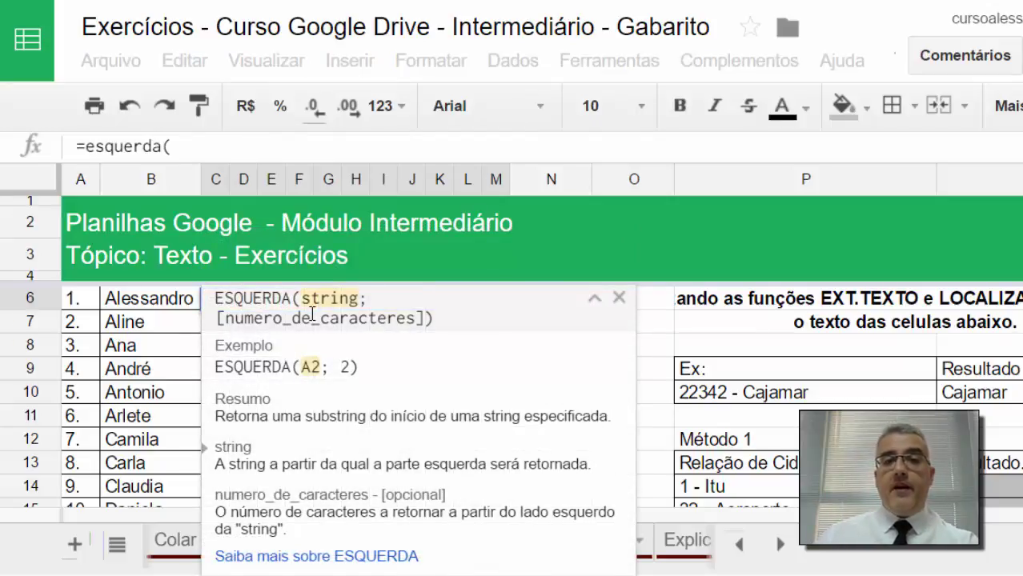
left_click(149, 303)
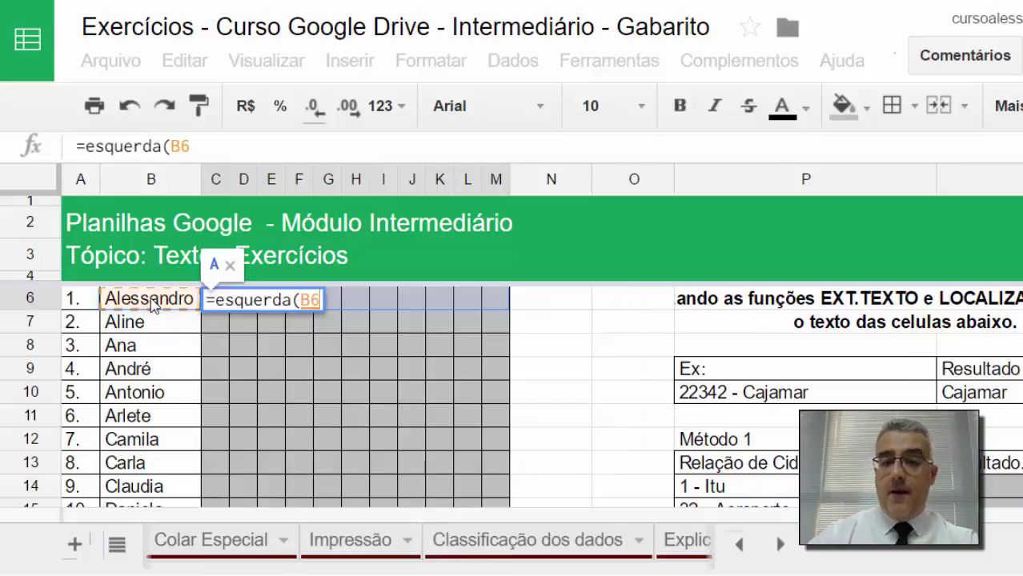
type(";")
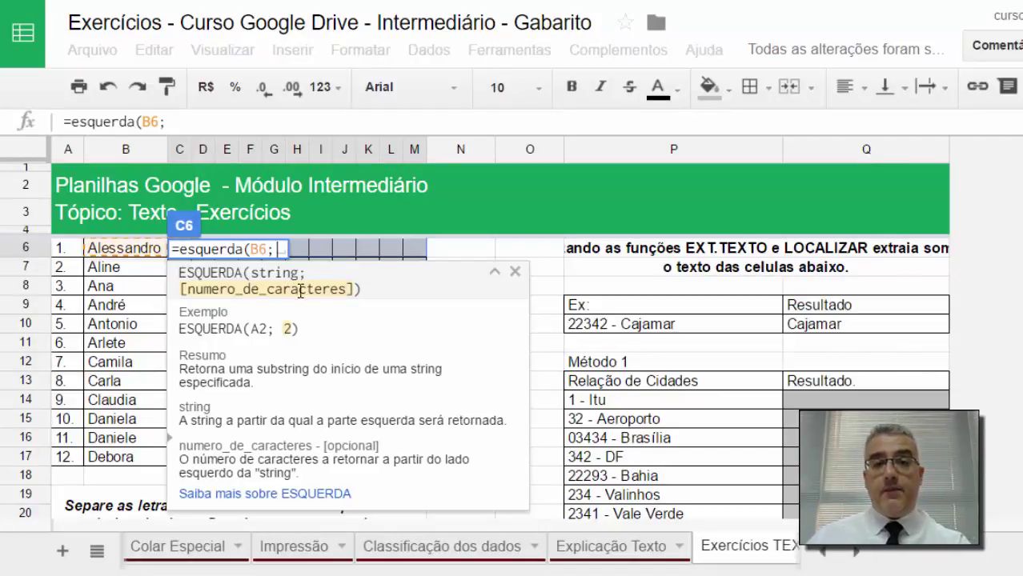
type("1")
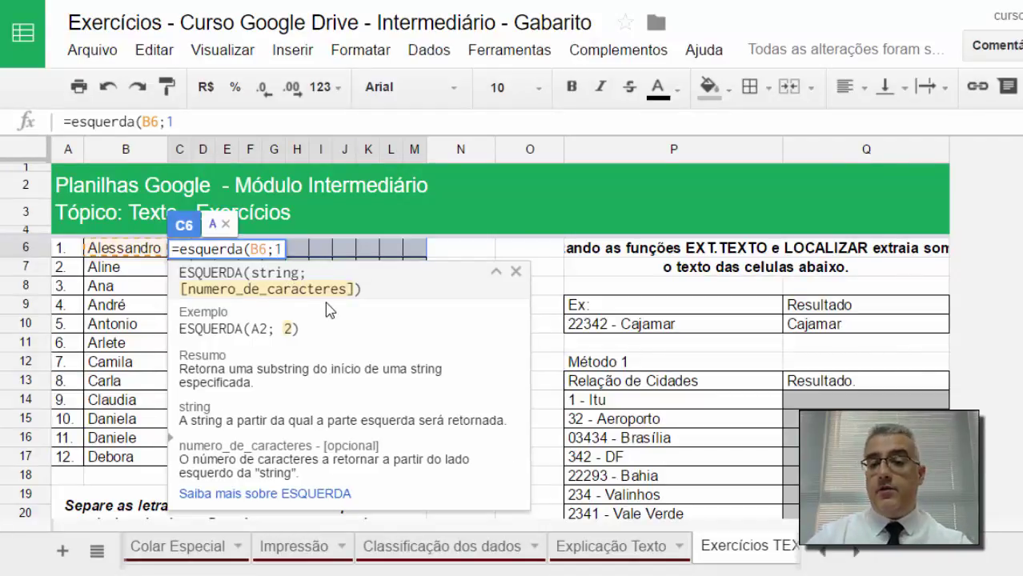
key("Return")
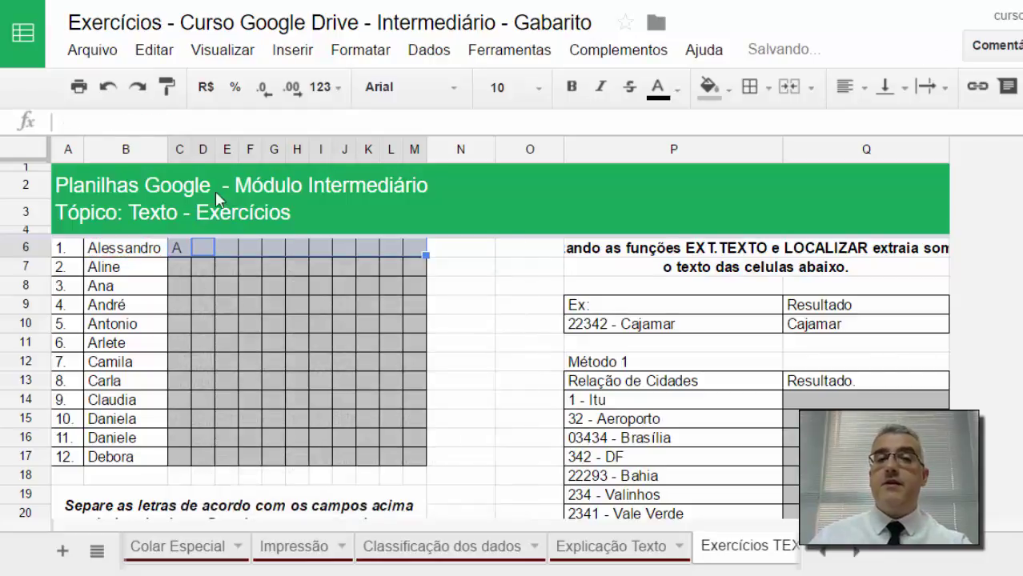
Fill the ESQUERDA formula from C6 down through C17
left_click(181, 253)
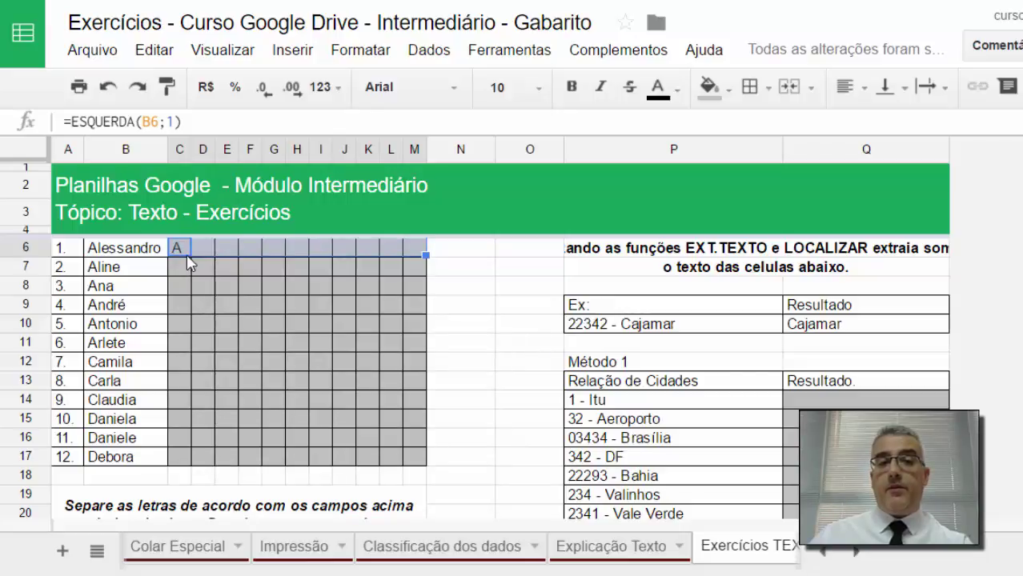
left_click(183, 253)
left_click_drag(191, 254, 192, 460)
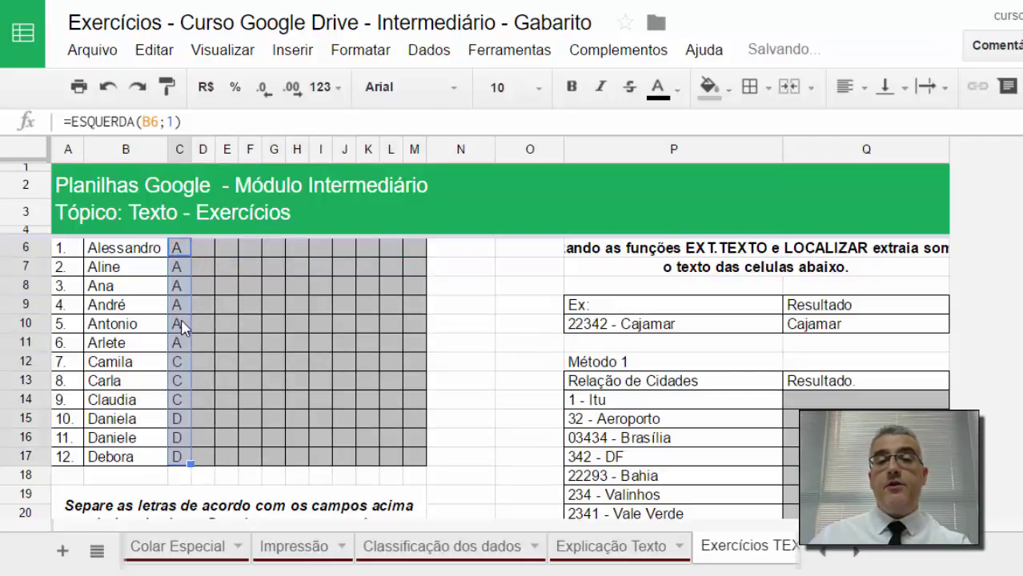
left_click(209, 242)
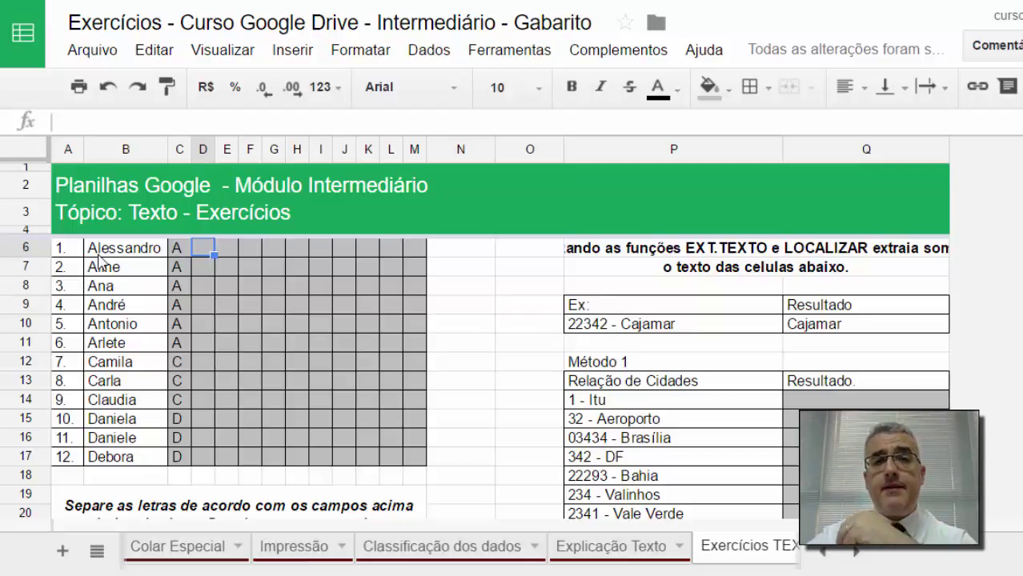
type("ex")
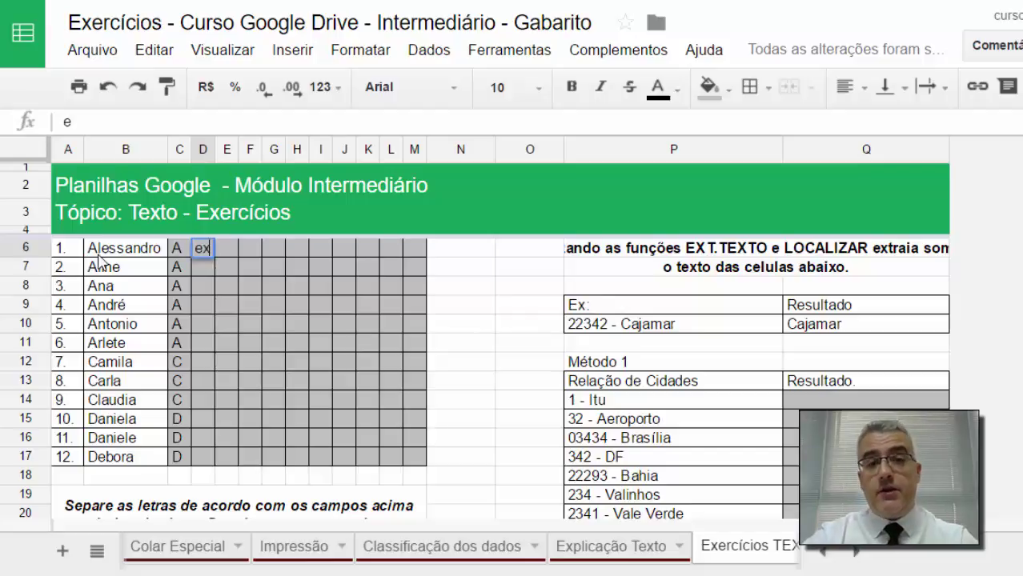
type("t.texto")
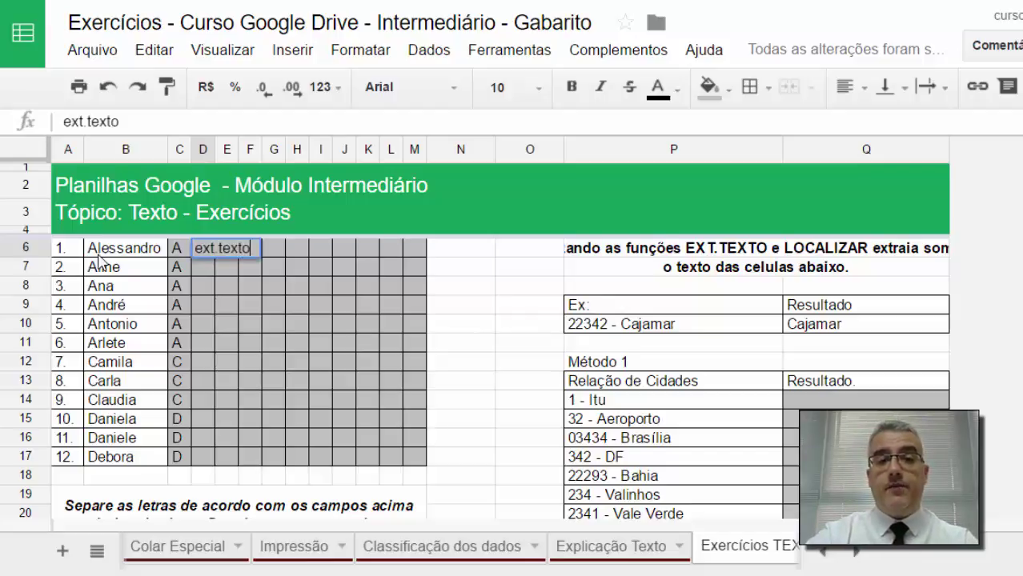
key("Escape")
Enter the formula =EXT.TEXTO(B6;2;1) in cell D6 to extract the second letter of the name
type("=ext.")
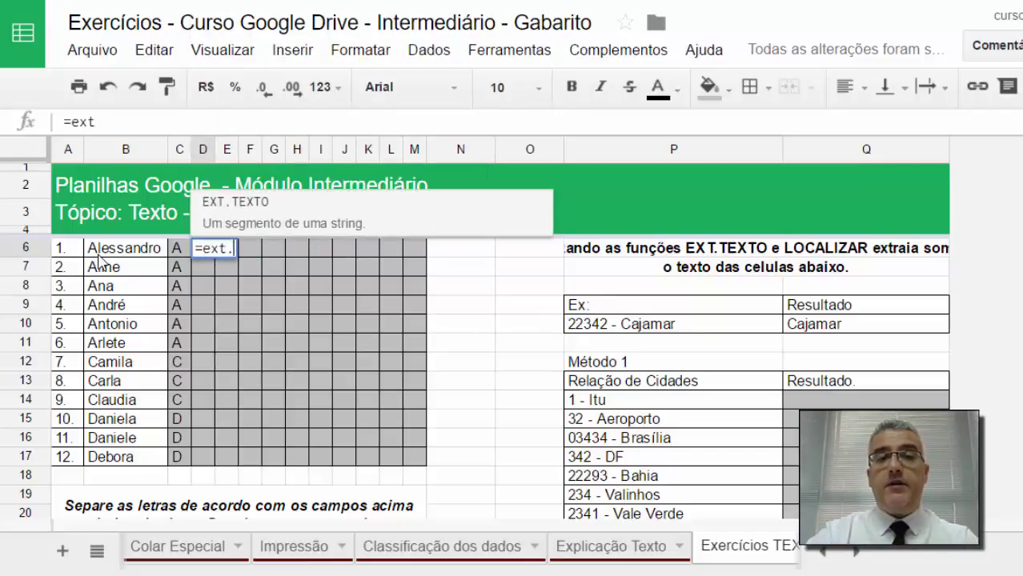
type("texto(")
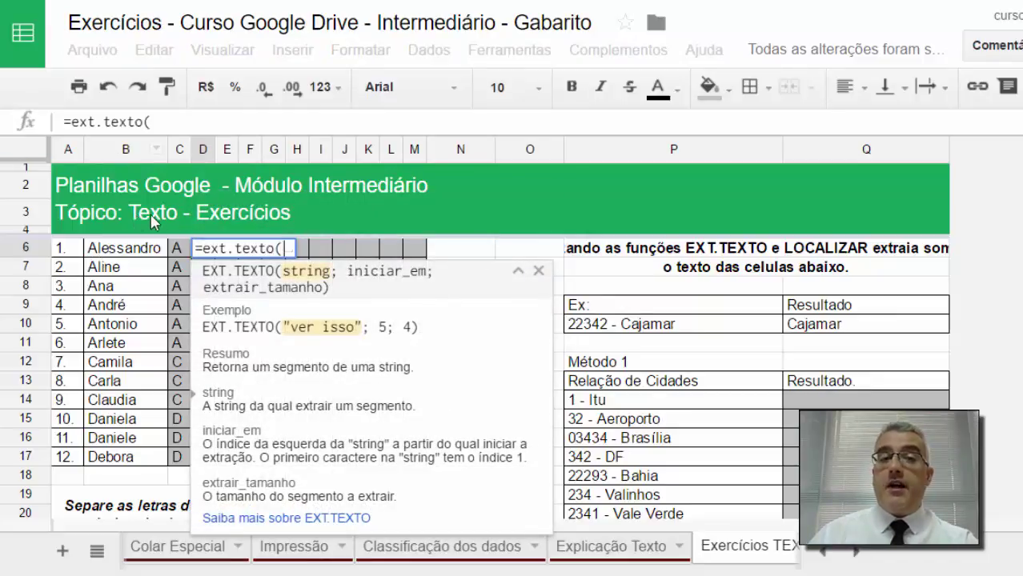
left_click(142, 253)
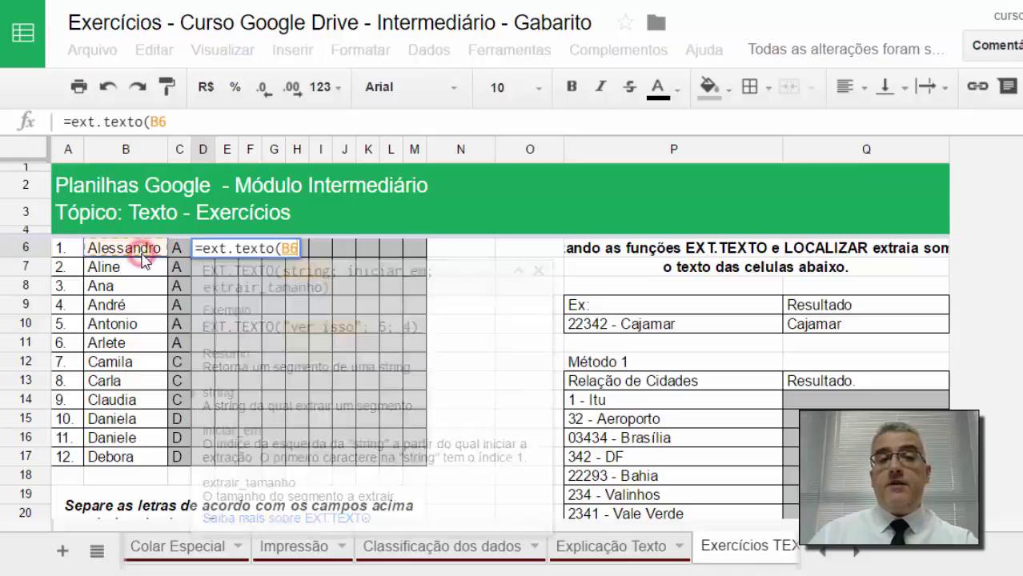
type(";")
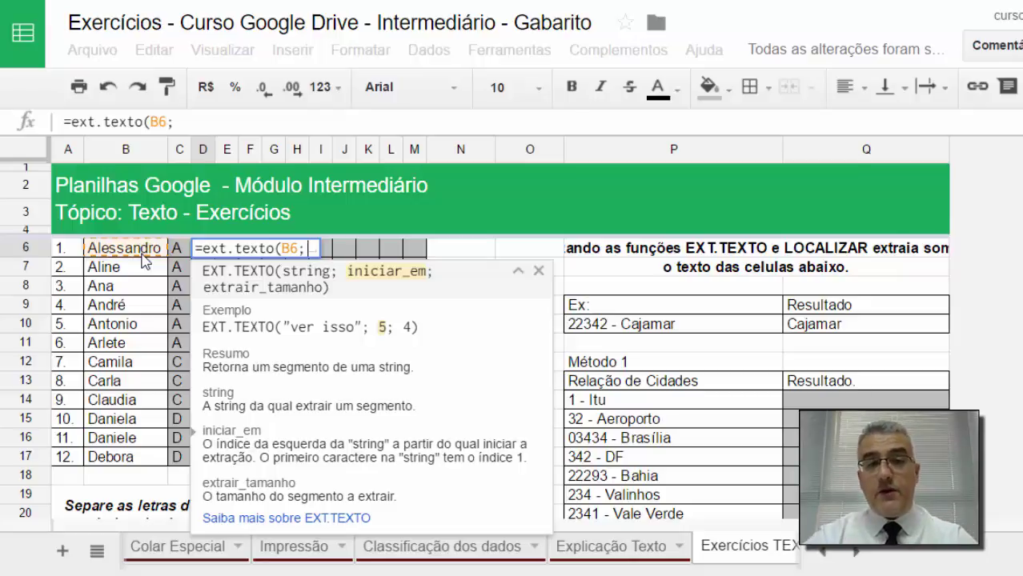
type("2")
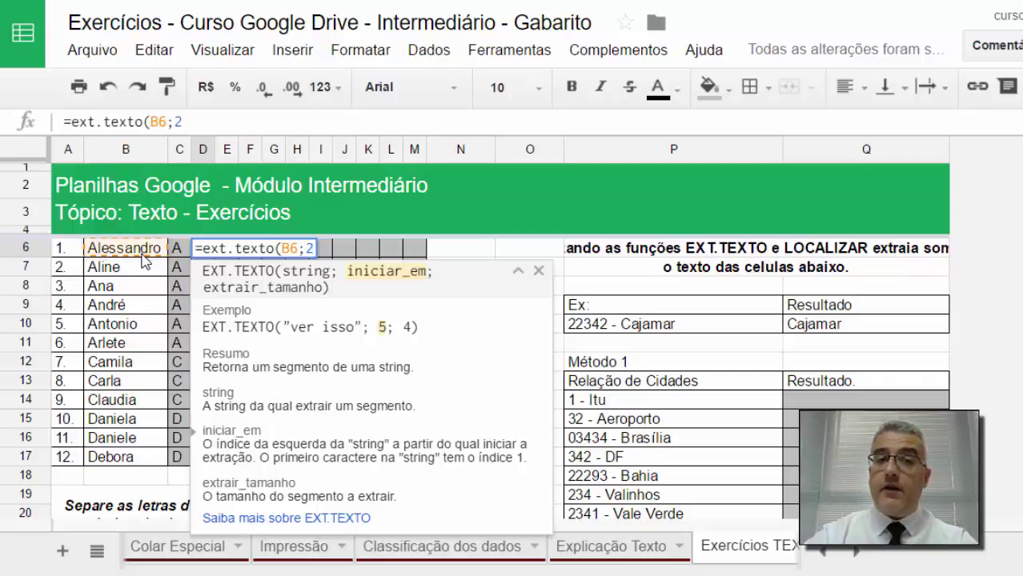
type(";1")
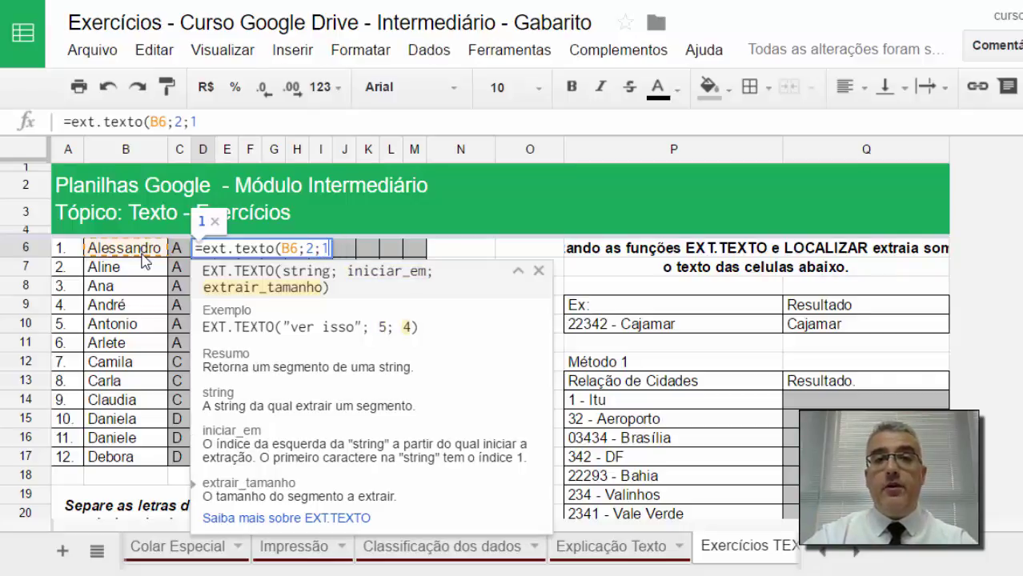
type(")")
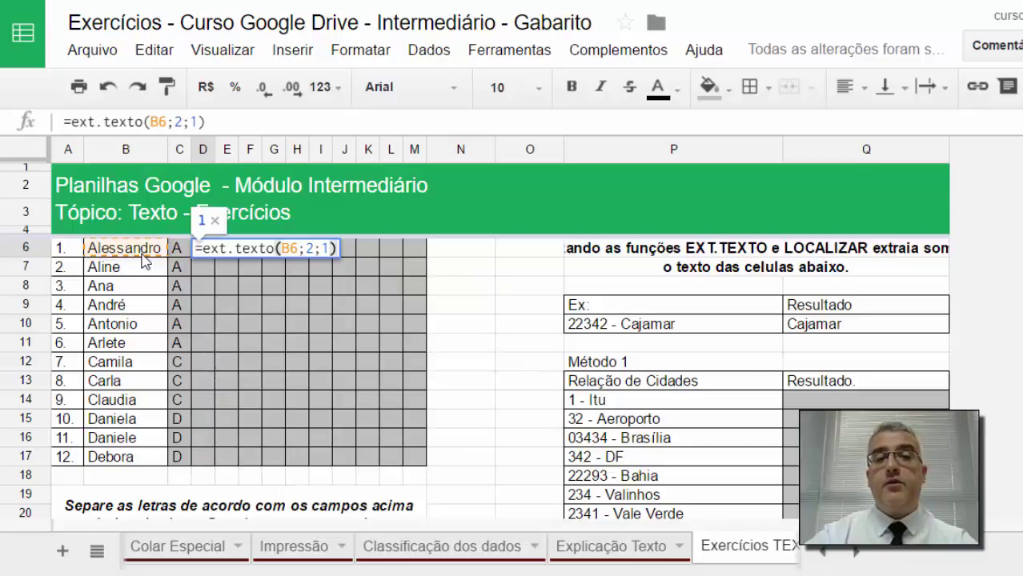
key("Return")
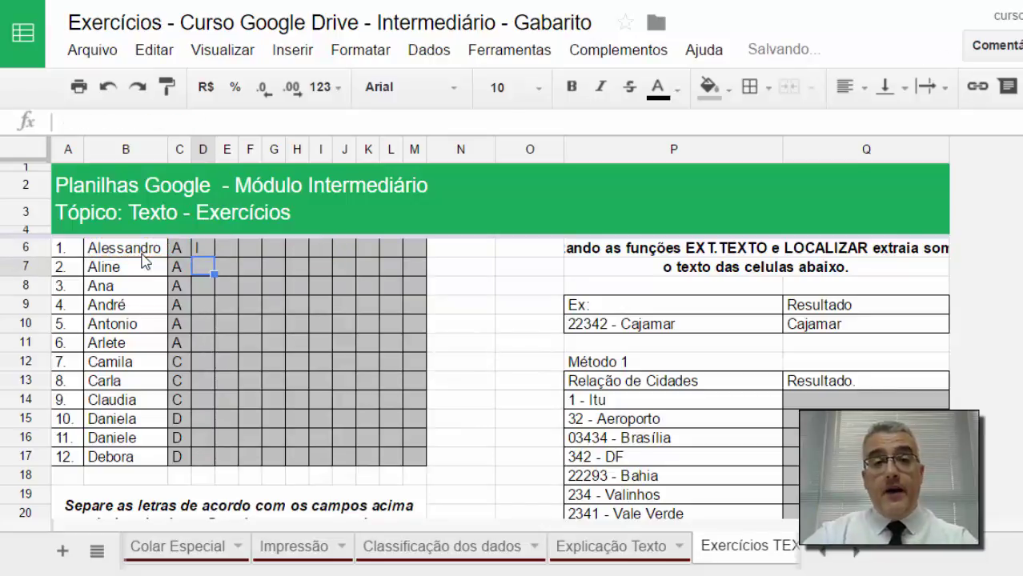
Enter the formula =EXT.TEXTO(B6;3;1) in cell E6 to extract the third letter of the name
key("Up")
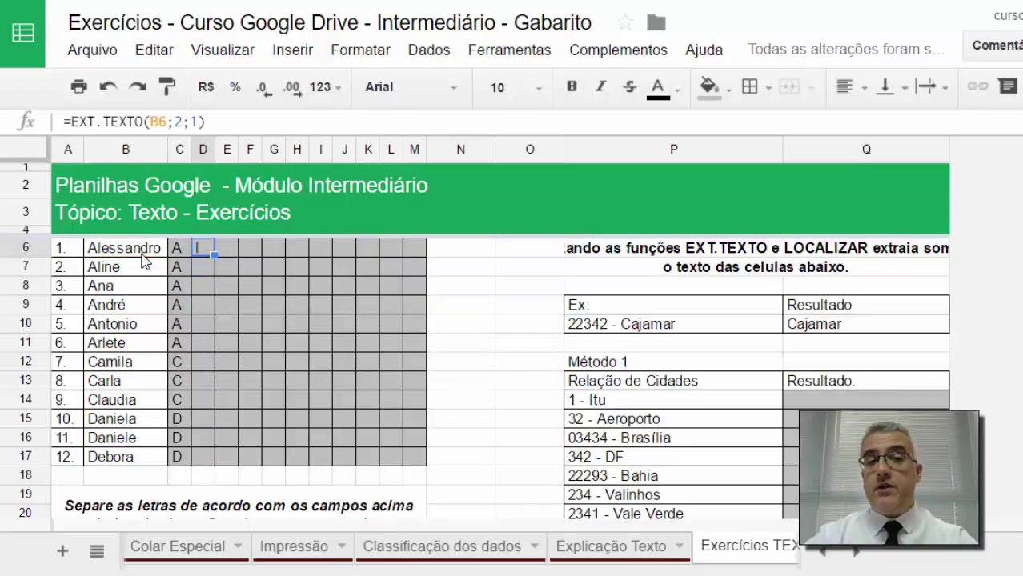
key("Right")
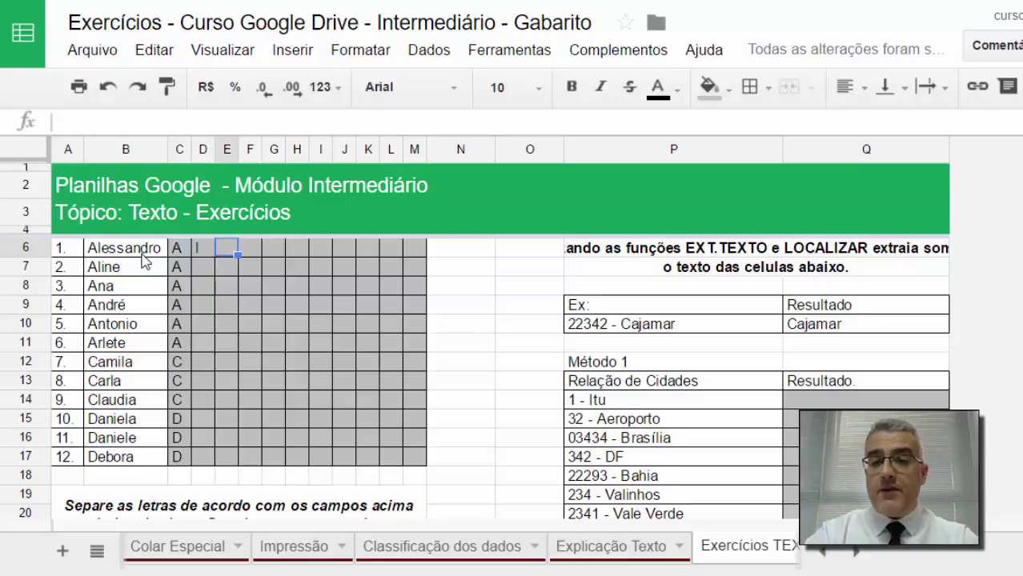
type("=ext.")
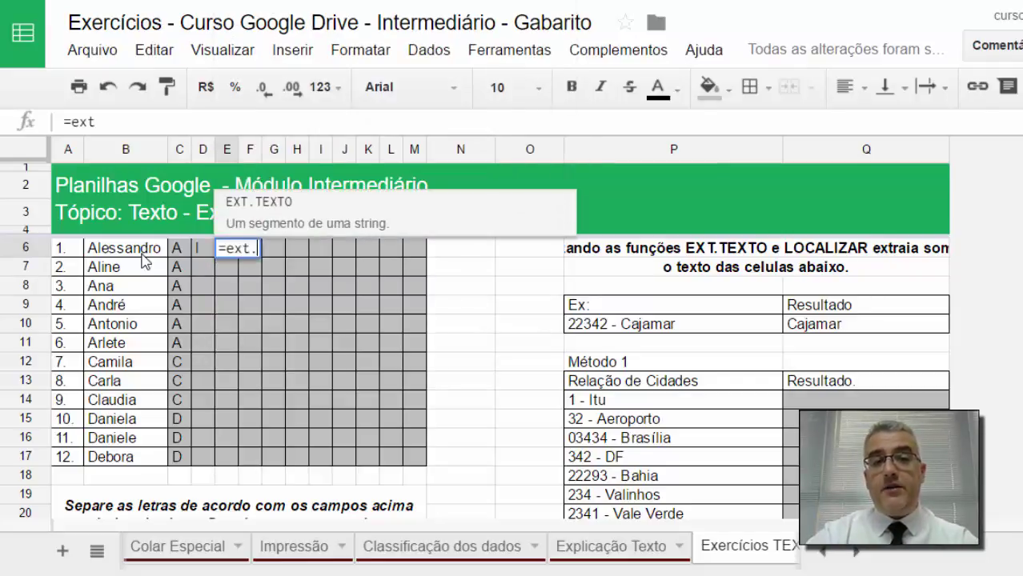
type("texto(")
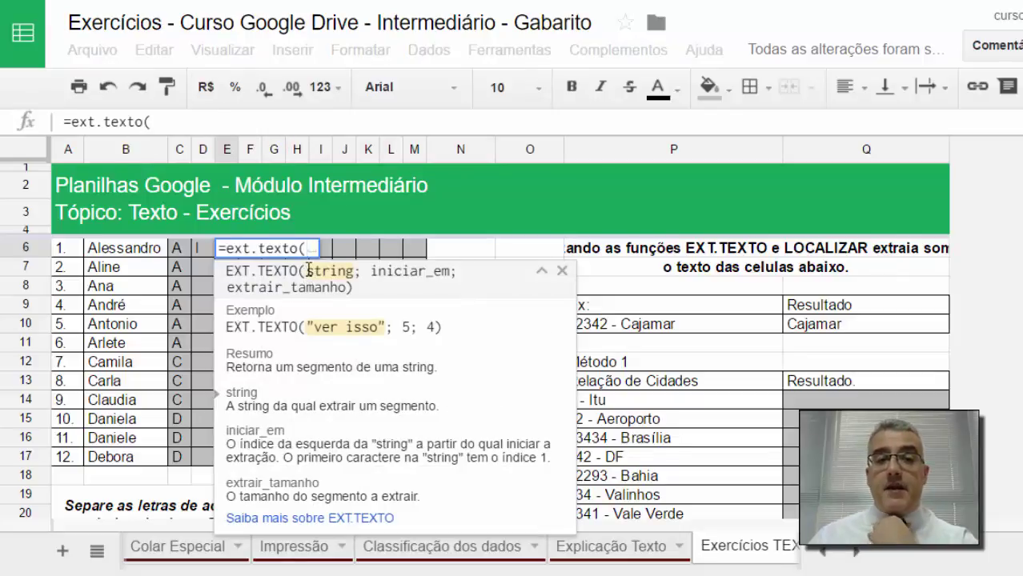
left_click(108, 251)
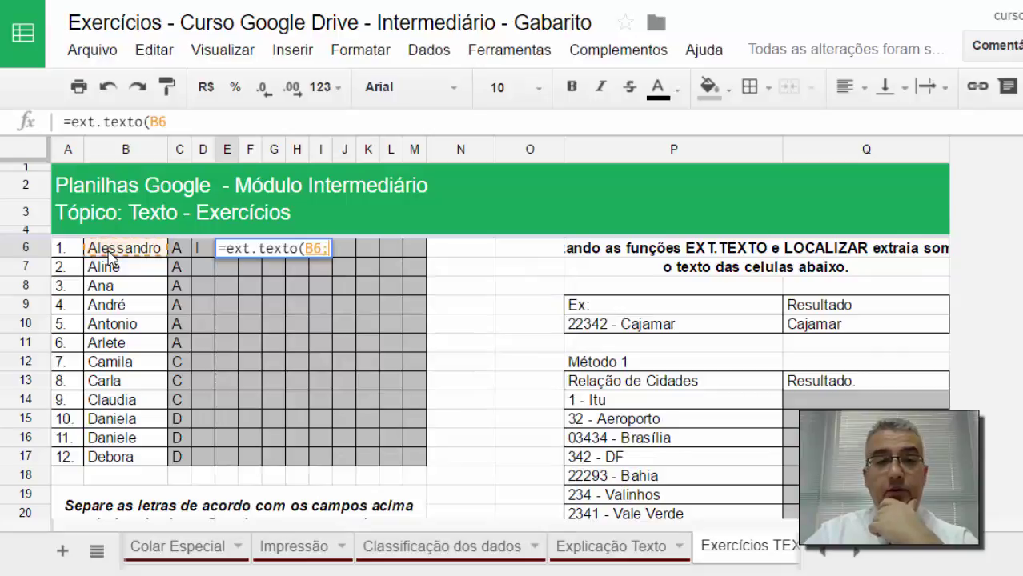
type(";")
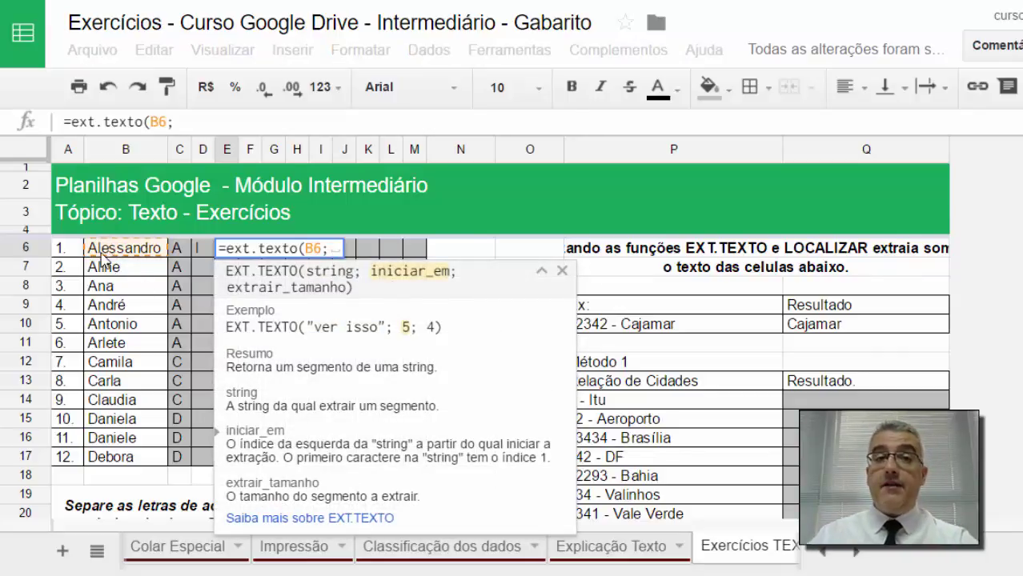
type("3")
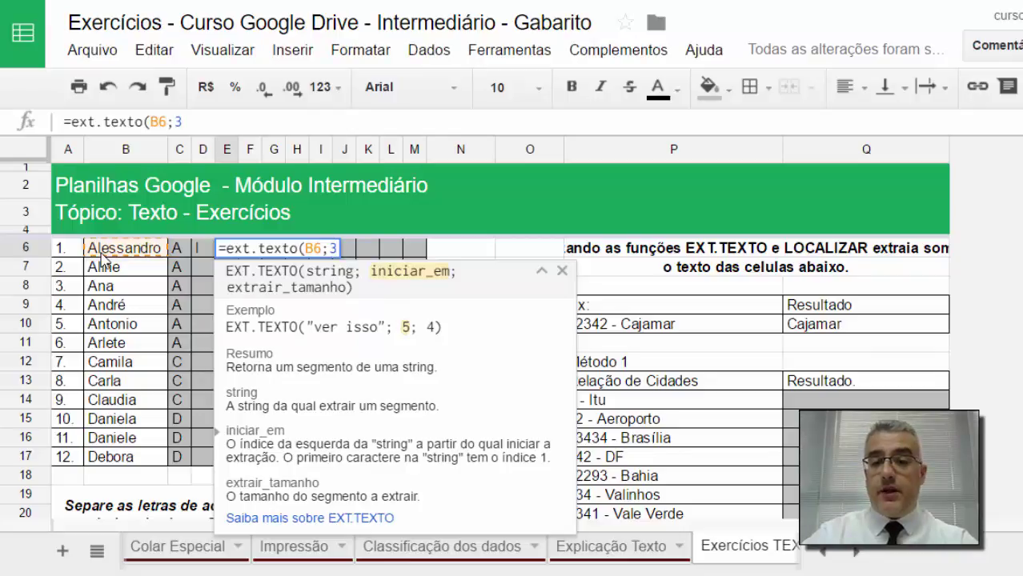
type(";")
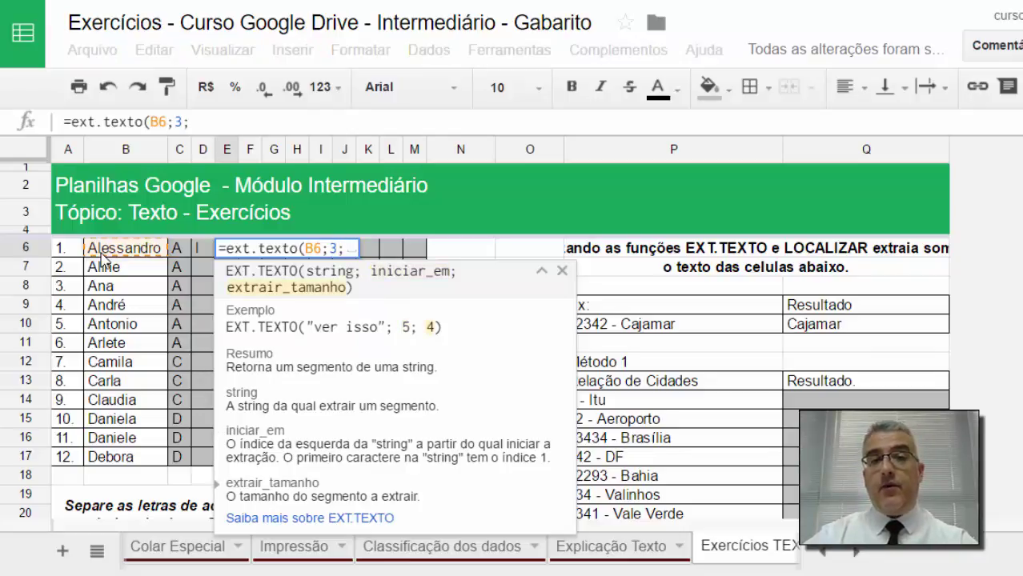
type("1)")
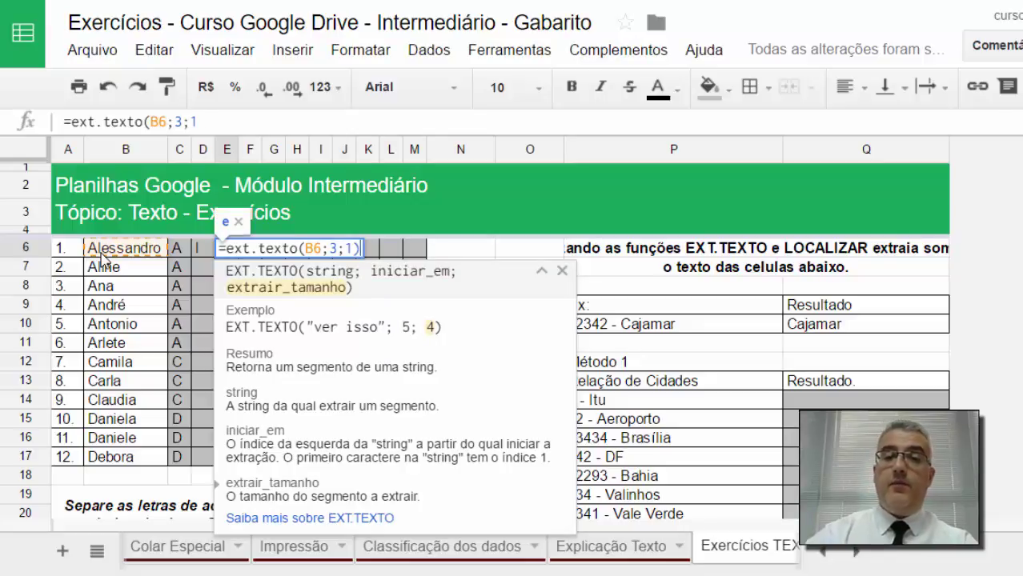
key("Return")
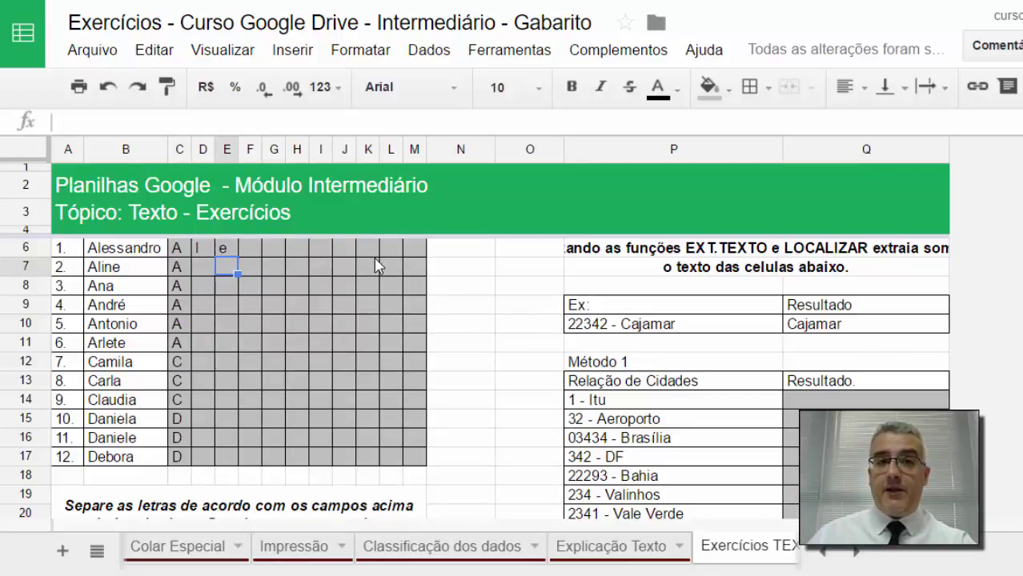
Copy the text of the EXT.TEXTO formula in cell E6, leaving that cell unchanged
left_click(228, 249)
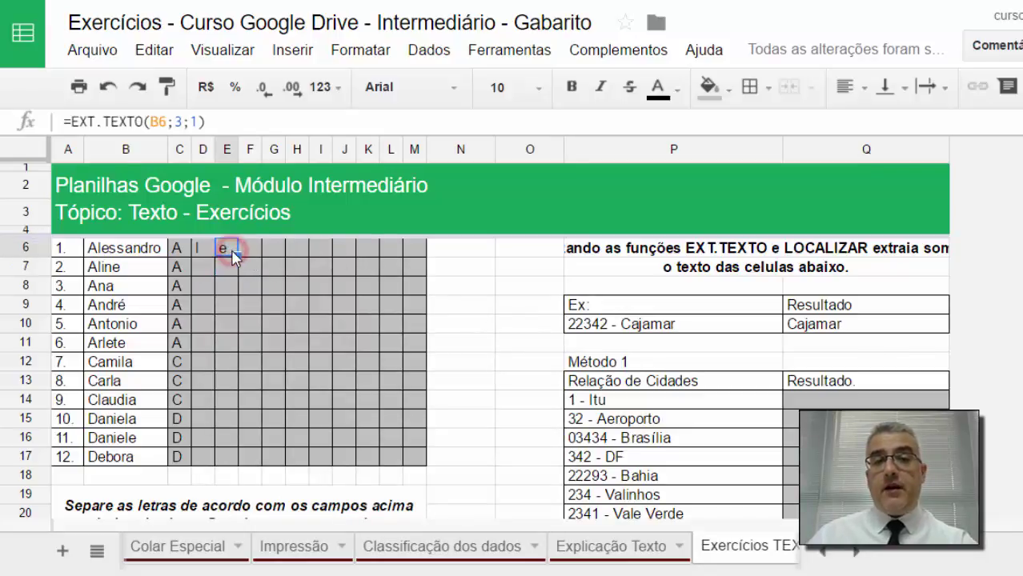
left_click(238, 121)
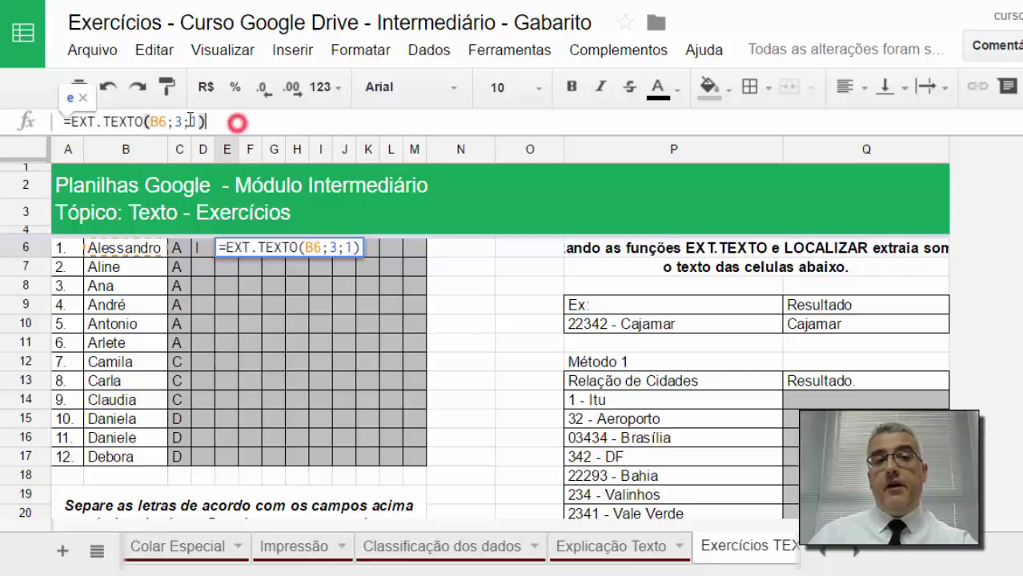
left_click_drag(238, 120, 61, 121)
key("ctrl+c")
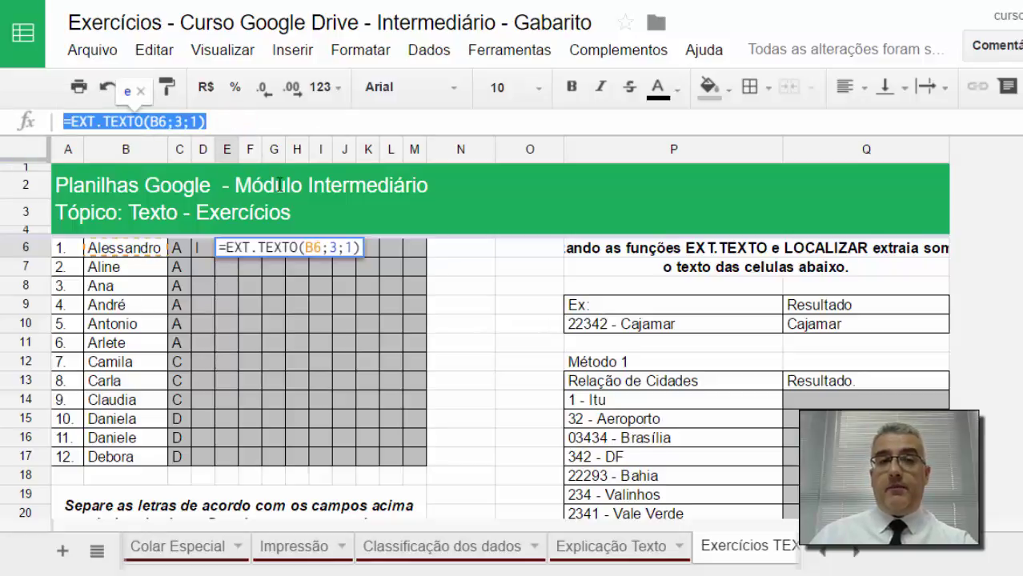
key("Escape")
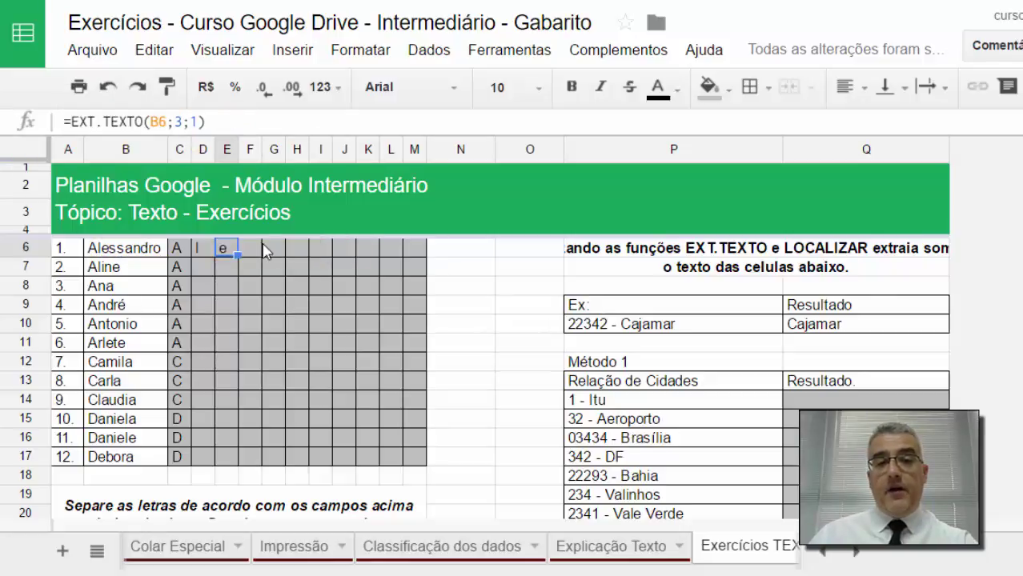
Paste the copied formula into cell F6 and set its start position to 4, as =EXT.TEXTO(B6;4;1)
left_click(257, 250)
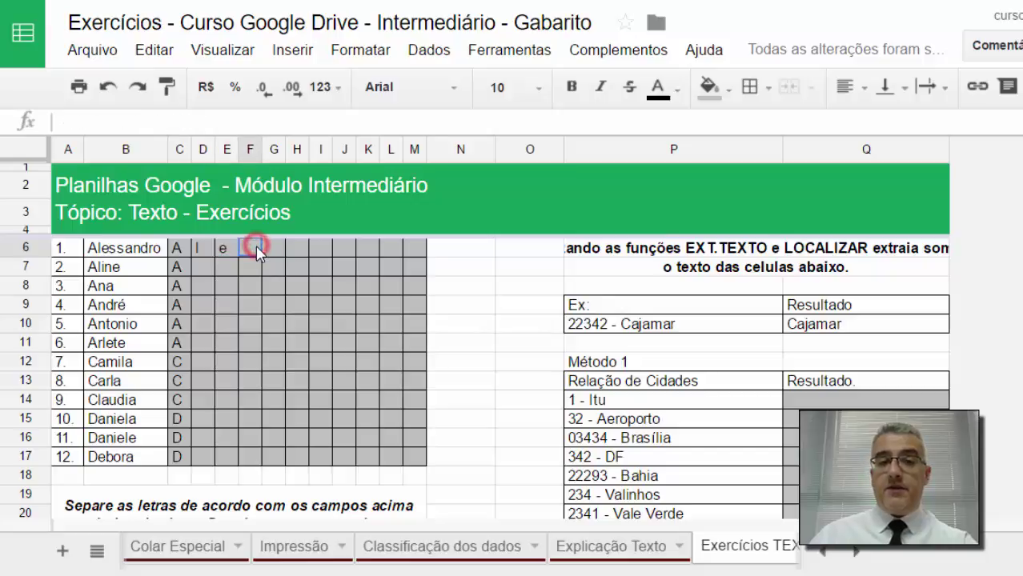
left_click(135, 124)
key("ctrl+v")
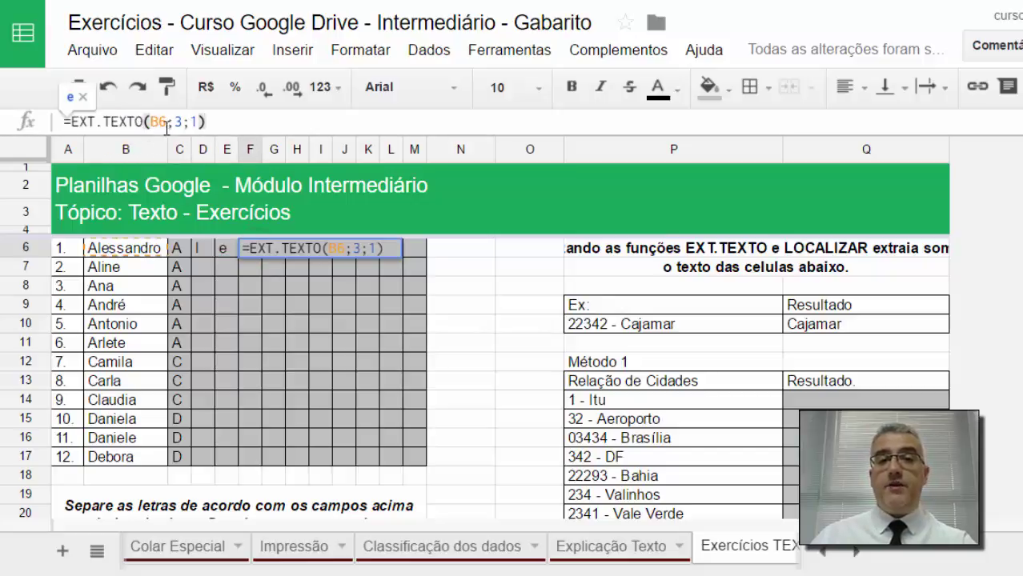
double_click(177, 121)
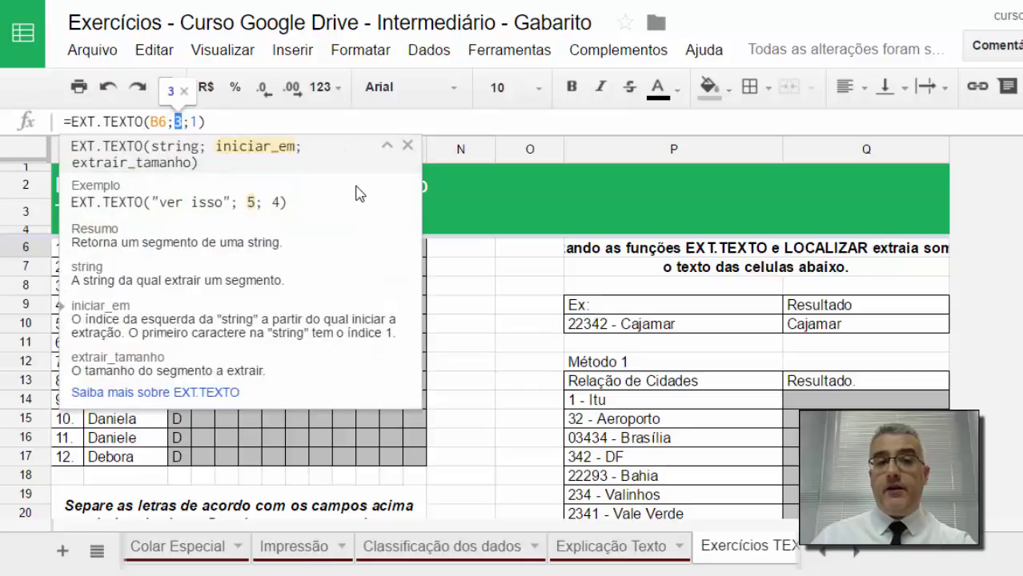
type("4")
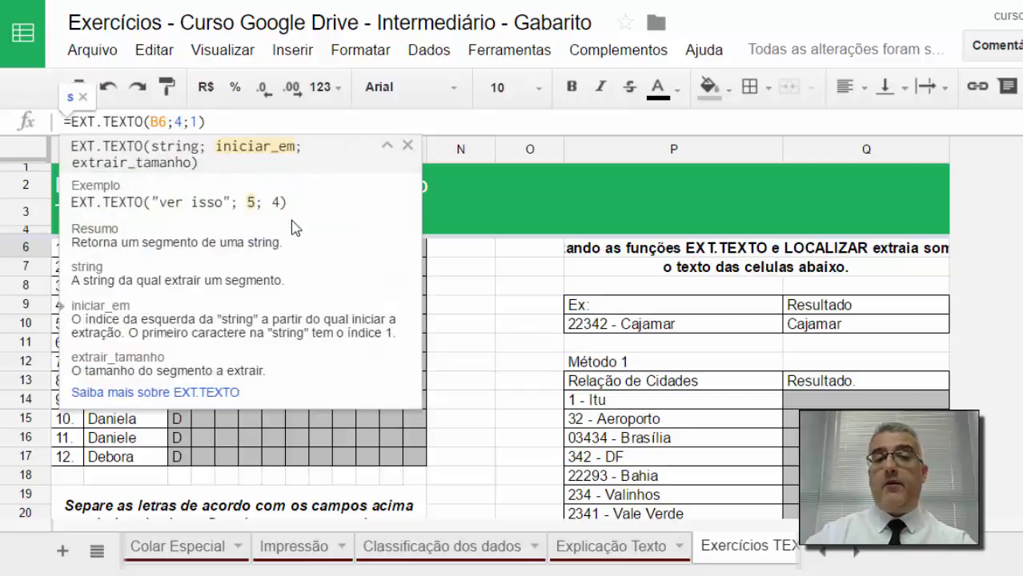
key("Return")
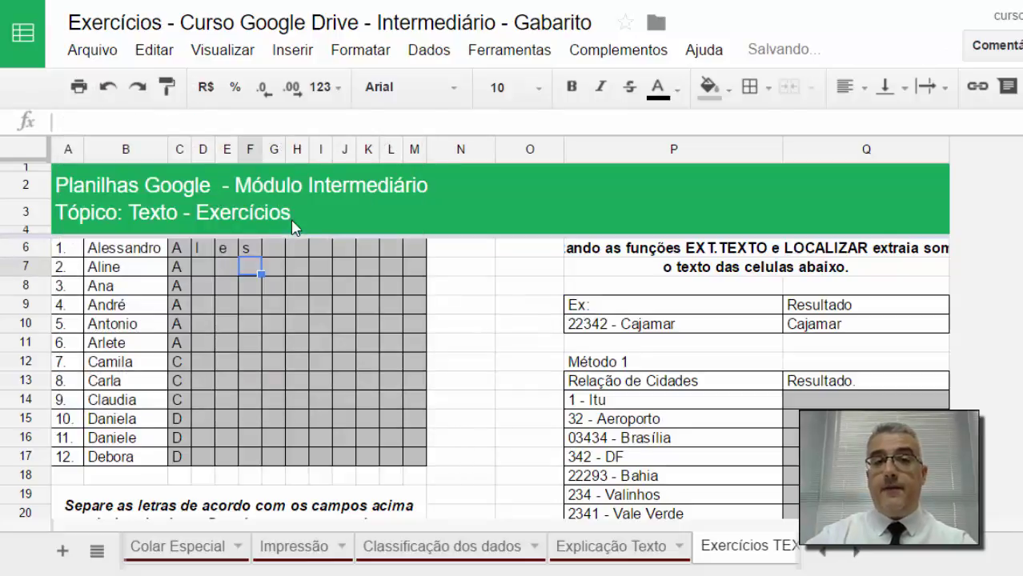
Paste the copied EXT.TEXTO formula into cell G6 and adapt its start position to extract the fifth letter of the name in B6
left_click(274, 248)
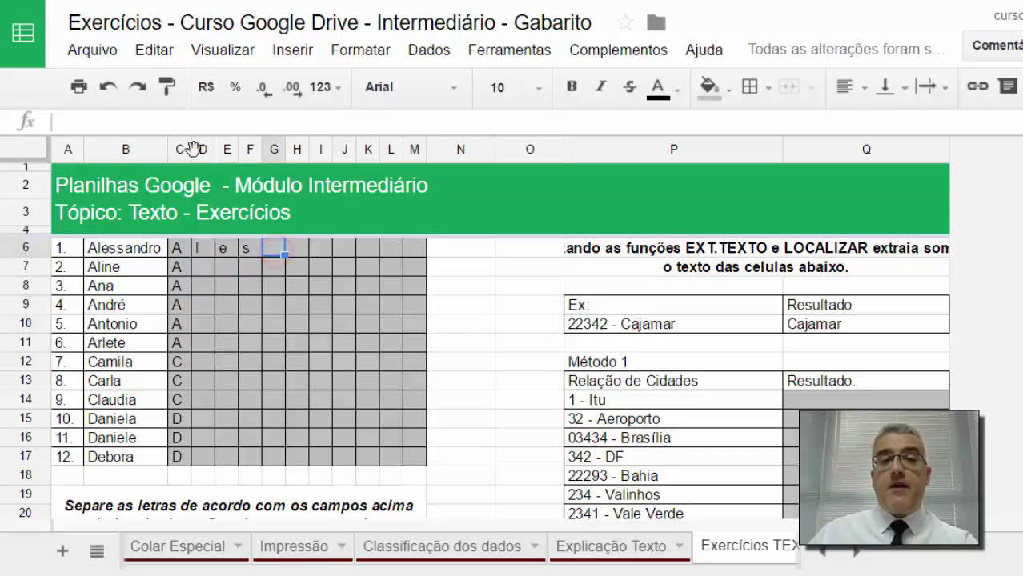
left_click(154, 117)
key("ctrl+v")
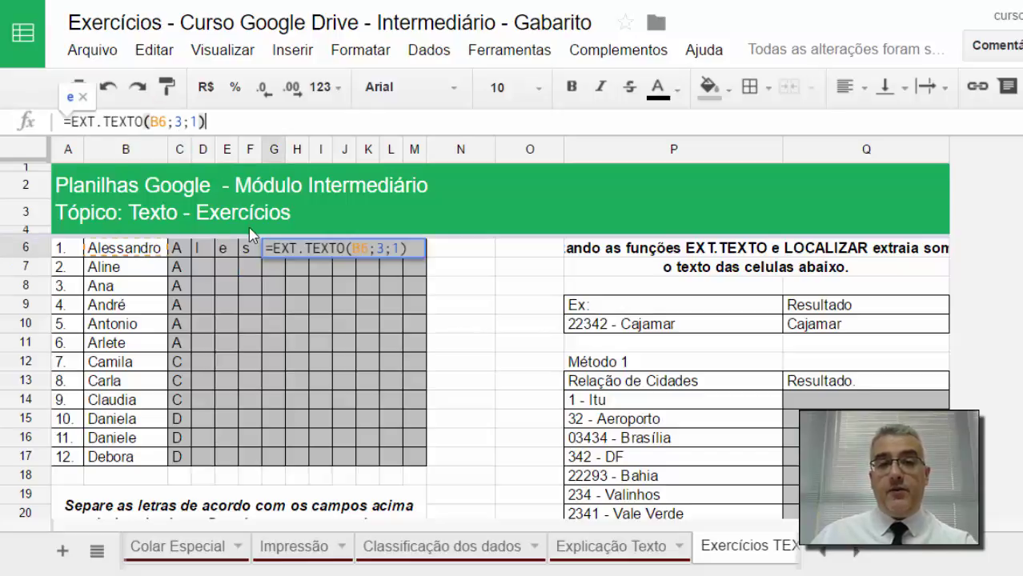
double_click(178, 121)
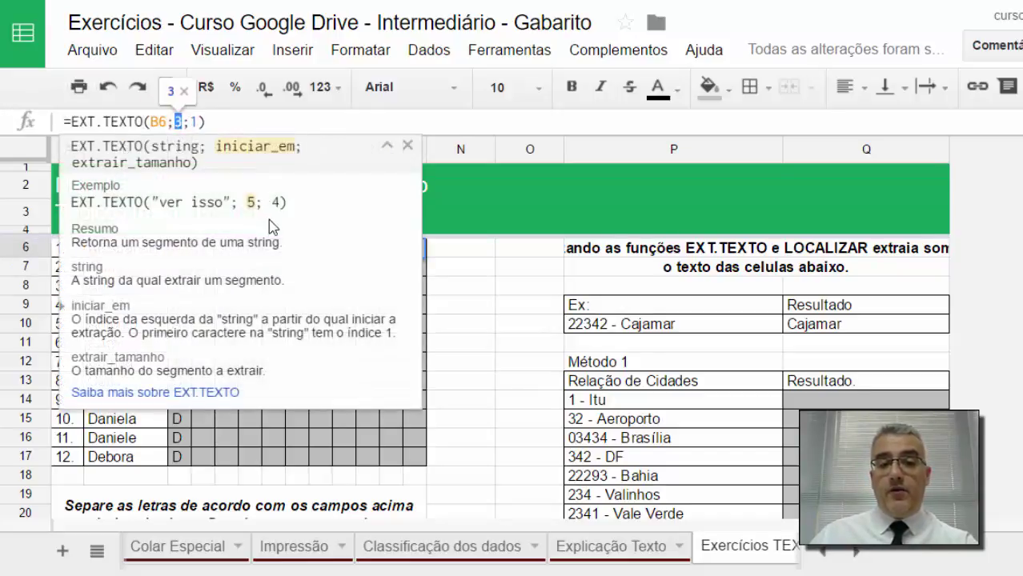
key("Return")
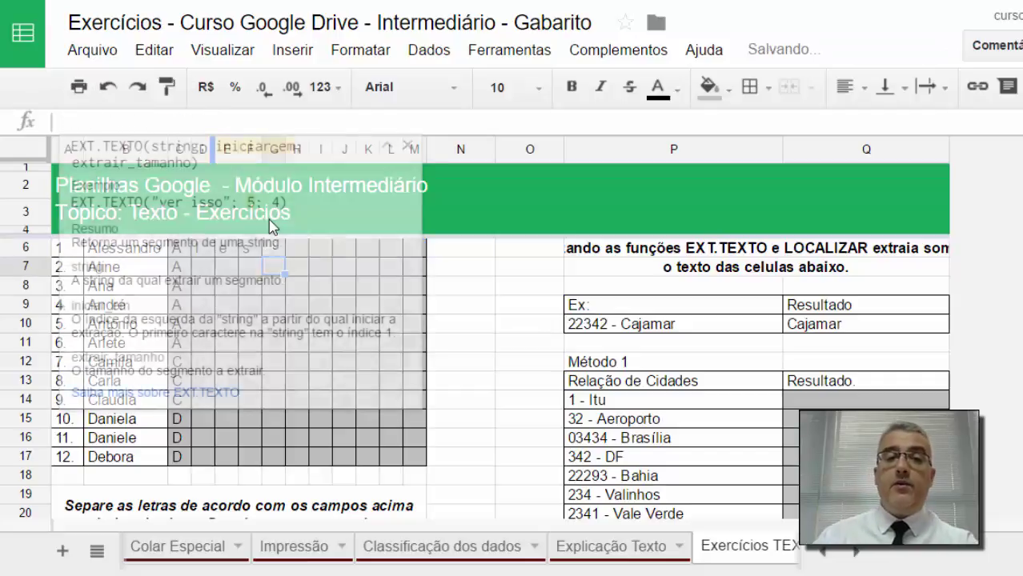
Enter =EXT.TEXTO(B6;6;1) in cell H6 by reusing the copied formula, to extract the sixth letter
left_click(298, 268)
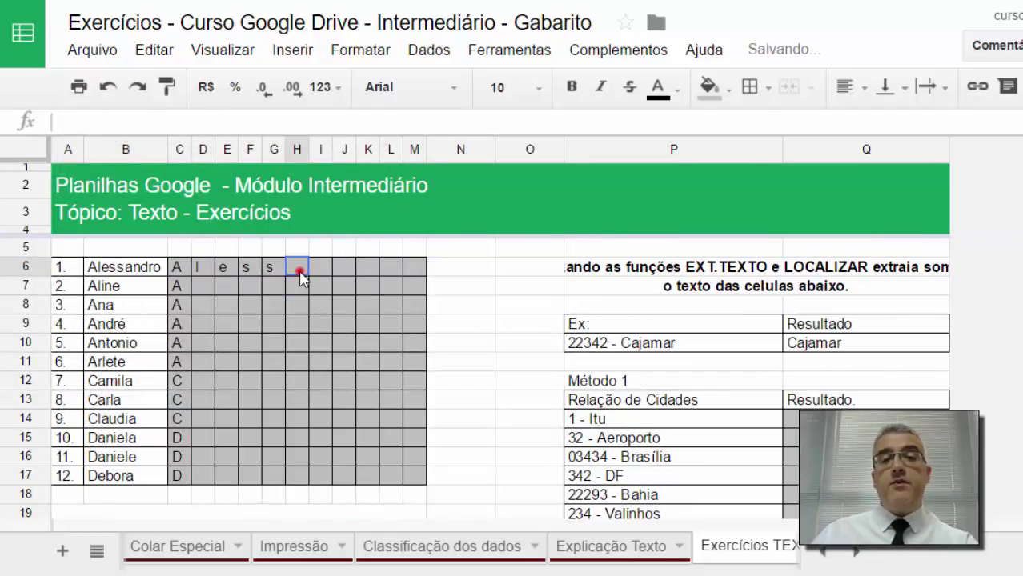
left_click(125, 126)
key("ctrl+v")
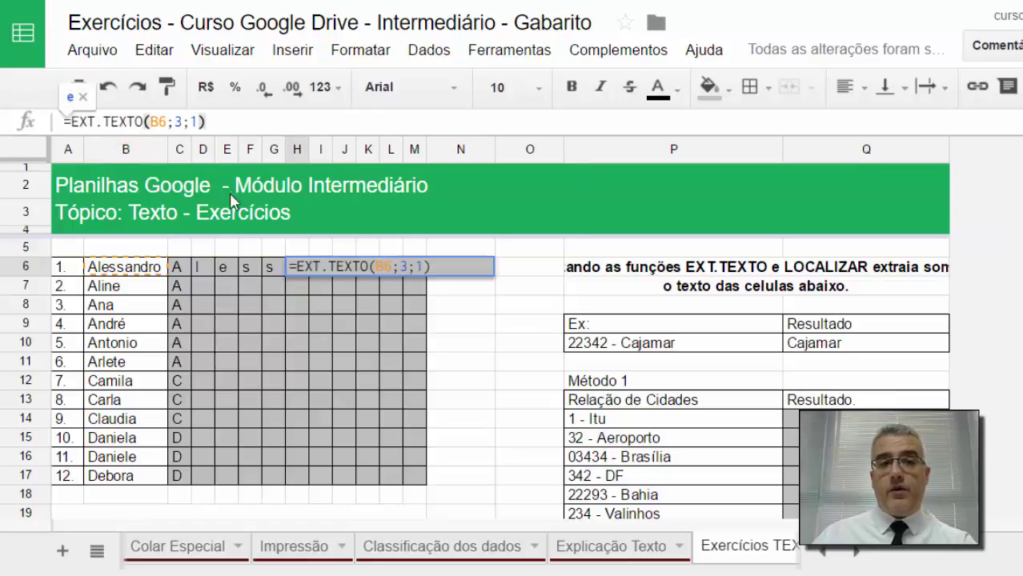
double_click(179, 122)
type("6")
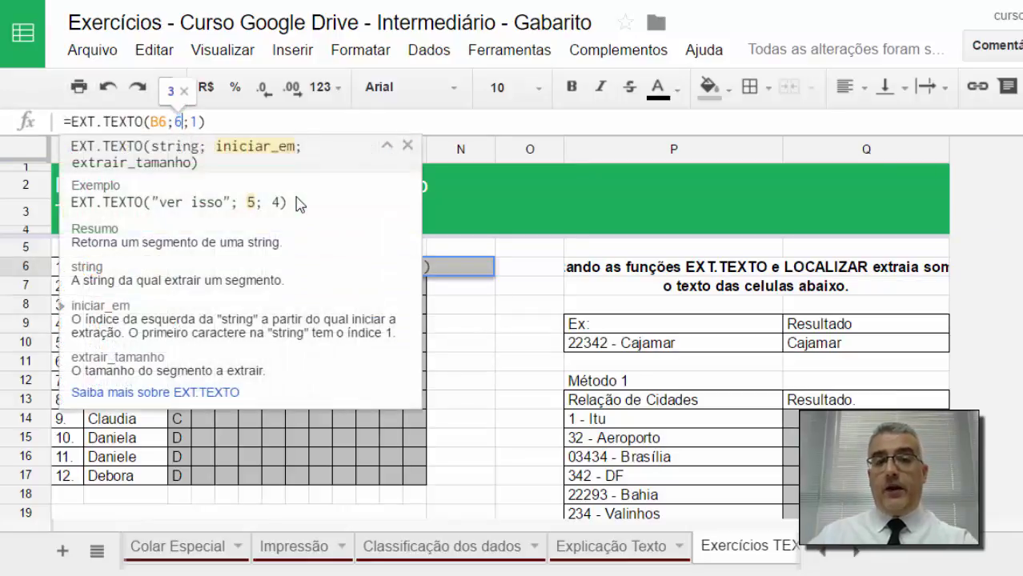
key("Return")
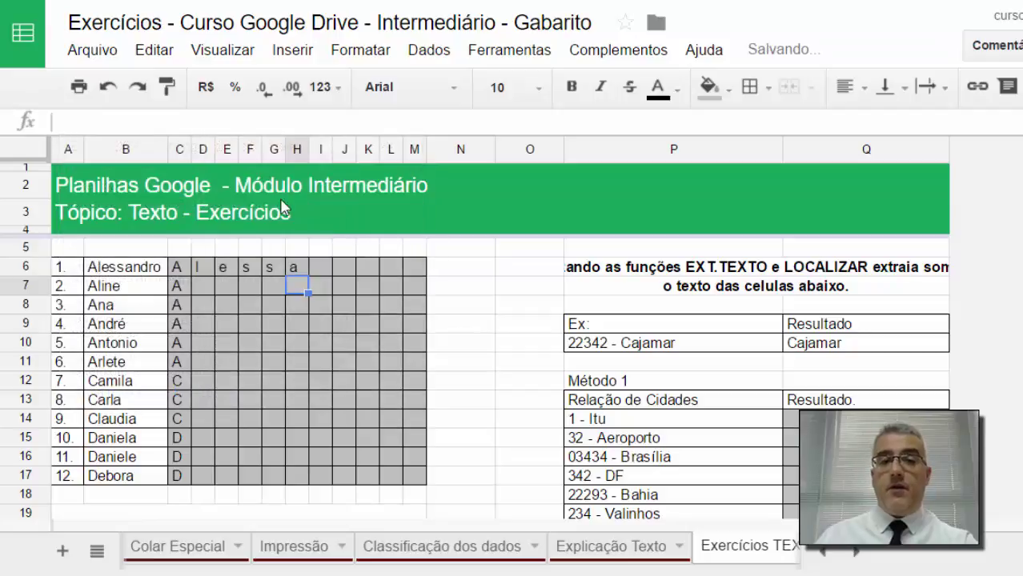
Enter =EXT.TEXTO(B6;7;1) in cell I6 by reusing the copied formula, to extract the seventh letter
left_click(320, 267)
left_click(196, 128)
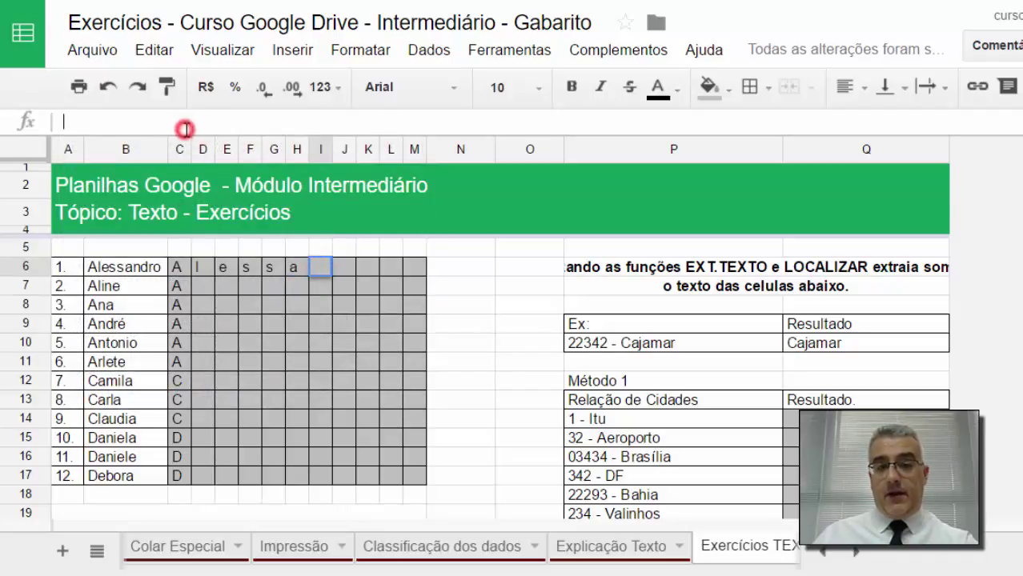
key("ctrl+v")
double_click(178, 122)
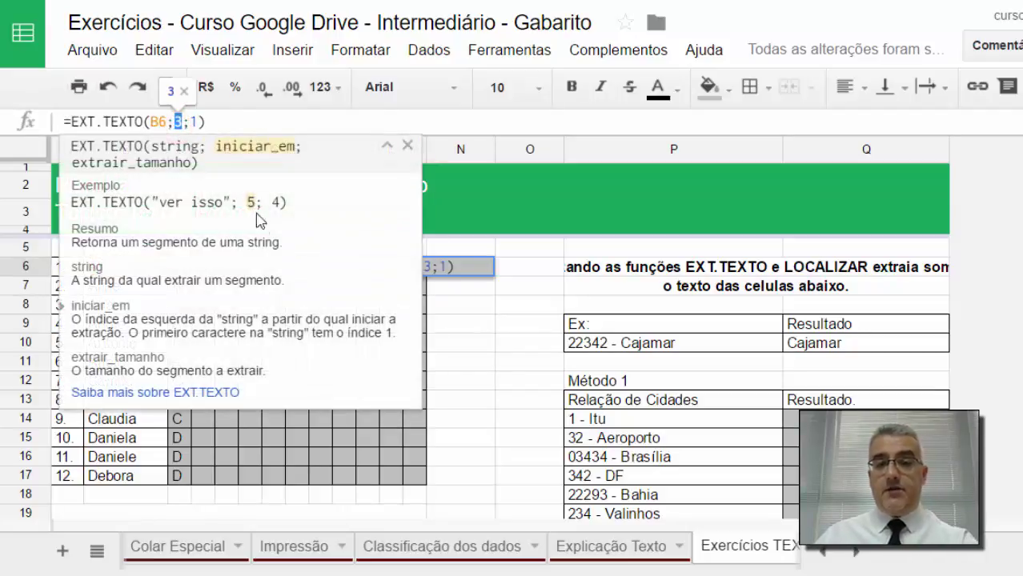
type("7")
key("Return")
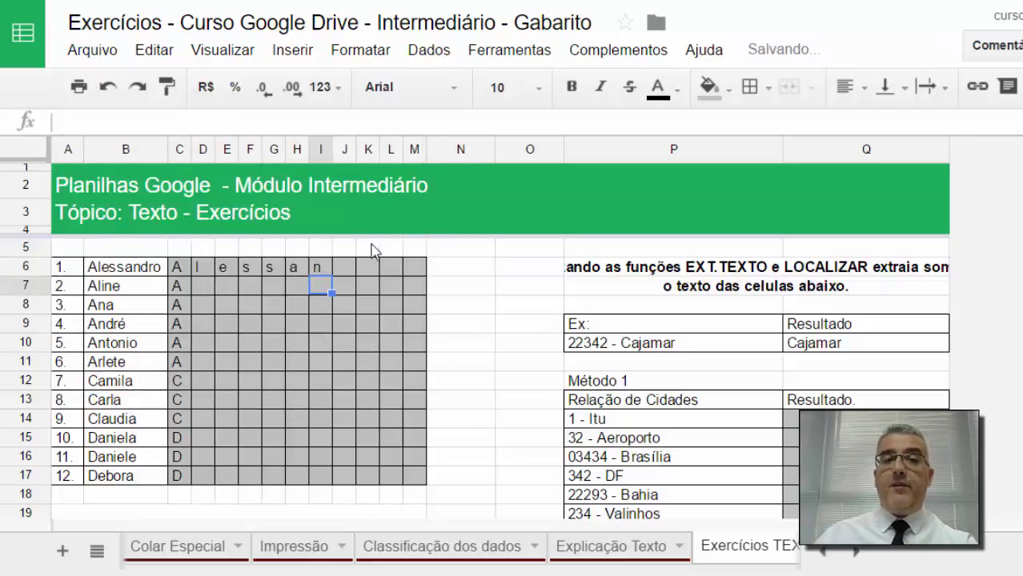
Enter =EXT.TEXTO(B6;8;1) in cell J6 by reusing the copied formula, to extract the eighth letter
left_click(354, 268)
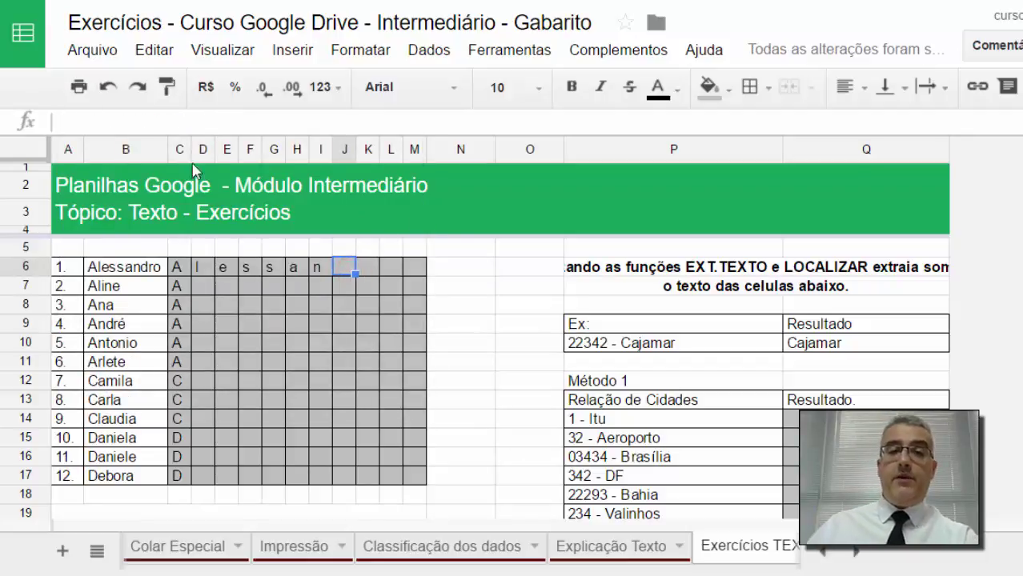
left_click(183, 120)
key("ctrl+v")
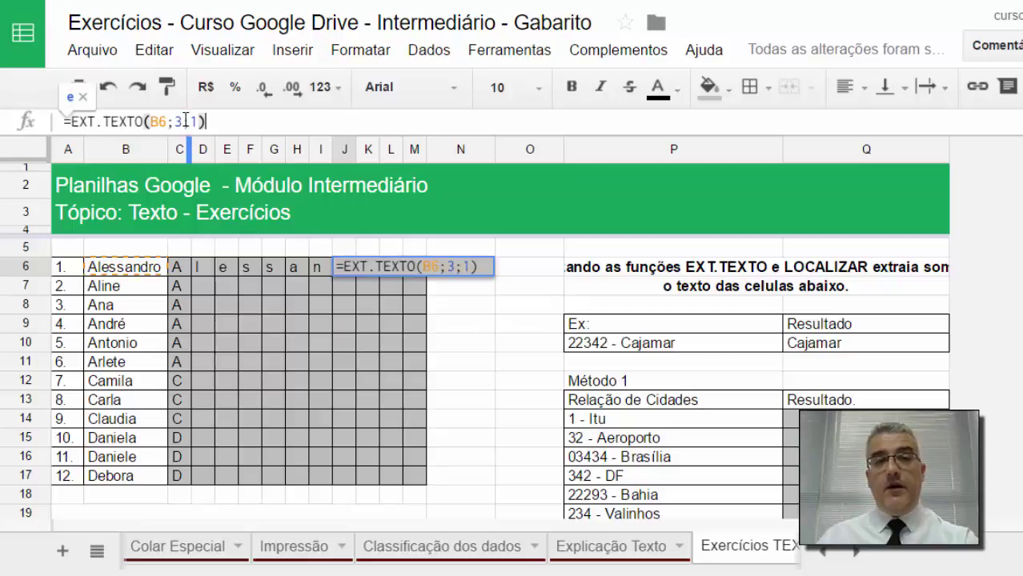
type("8")
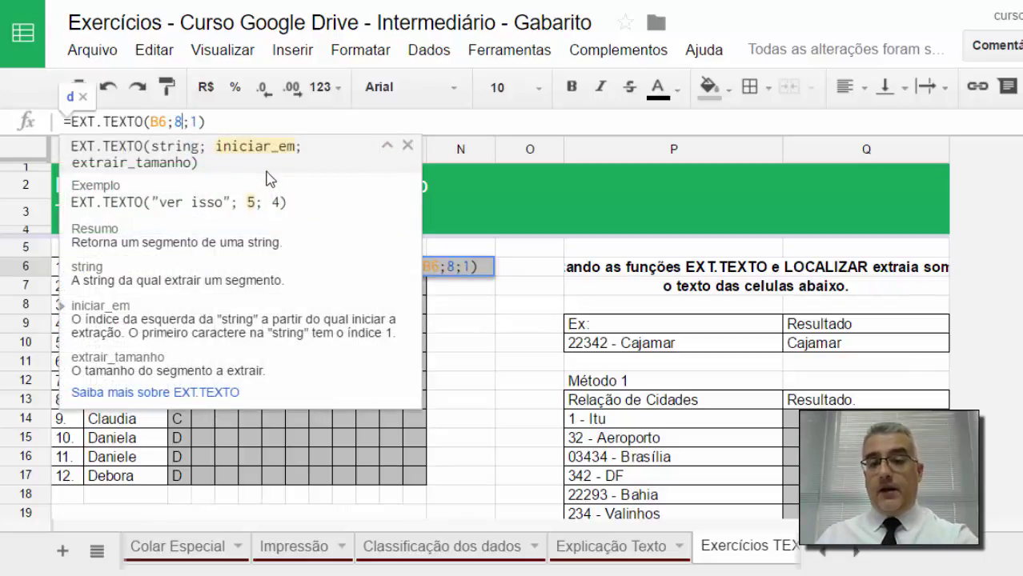
key("Return")
Enter =EXT.TEXTO(B6;9;1) in cell K6 by reusing the copied formula, to extract the ninth letter
left_click(366, 270)
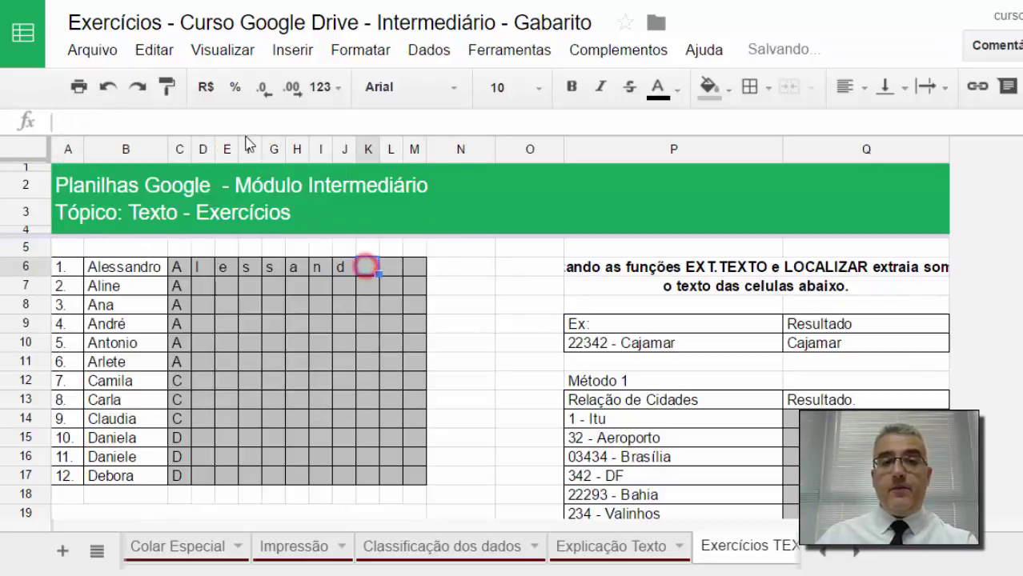
left_click(183, 122)
key("ctrl+v")
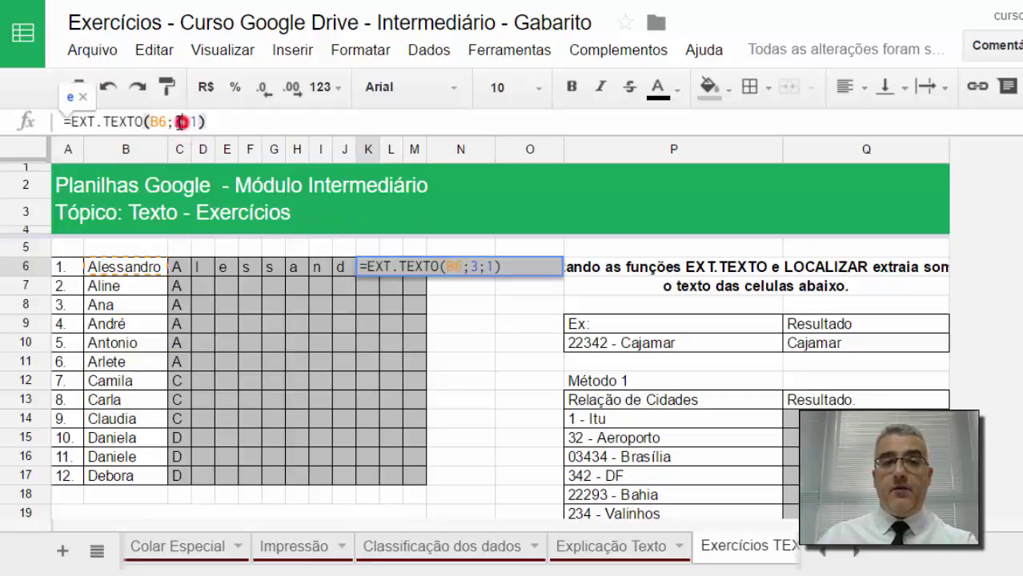
double_click(181, 122)
type("9")
key("Return")
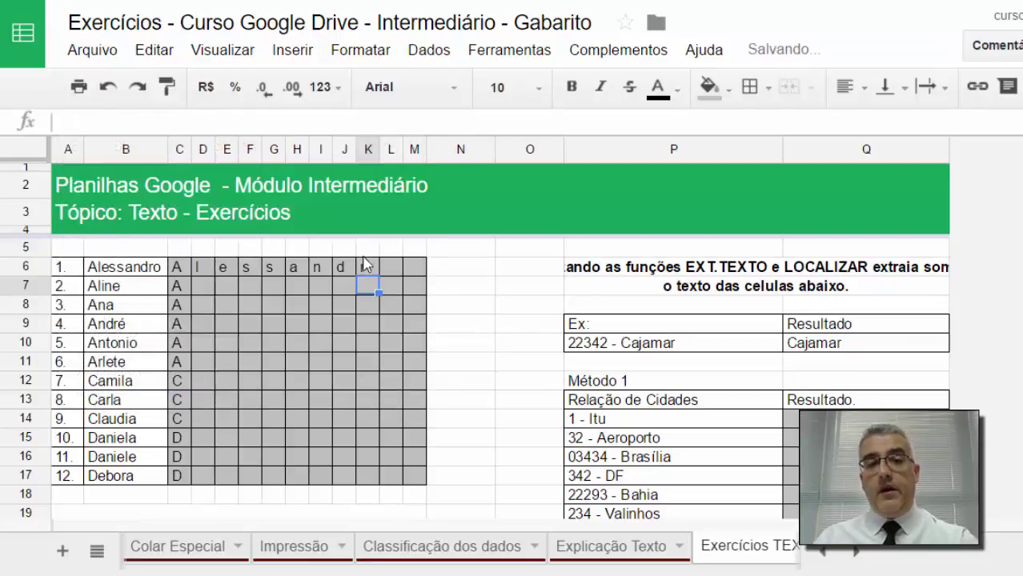
Enter =EXT.TEXTO(B6;10;1) in cell L6 by reusing the copied formula, to extract the tenth letter
left_click(394, 267)
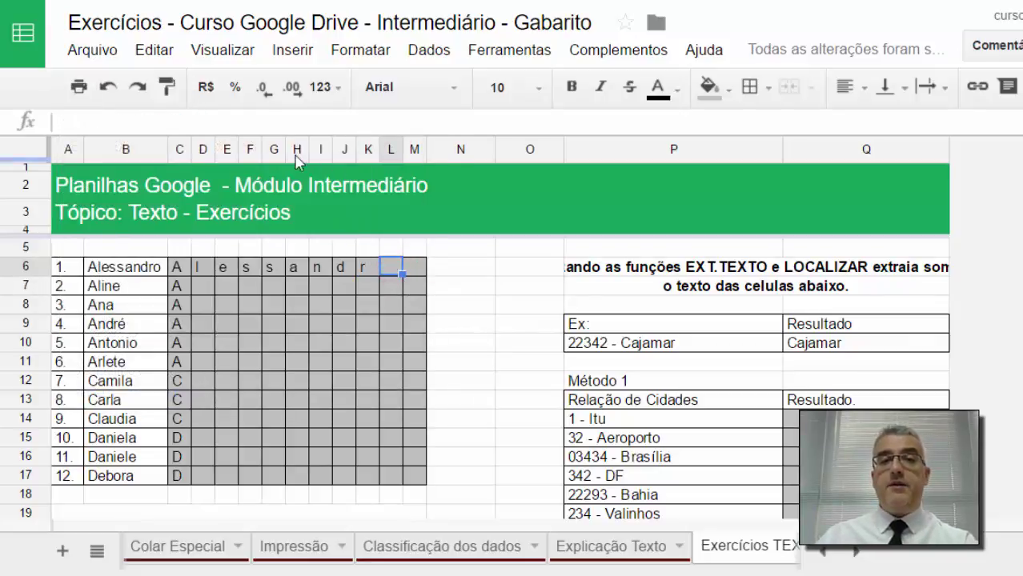
left_click(228, 125)
type("=EXT.TEXTO(B6;3;1)")
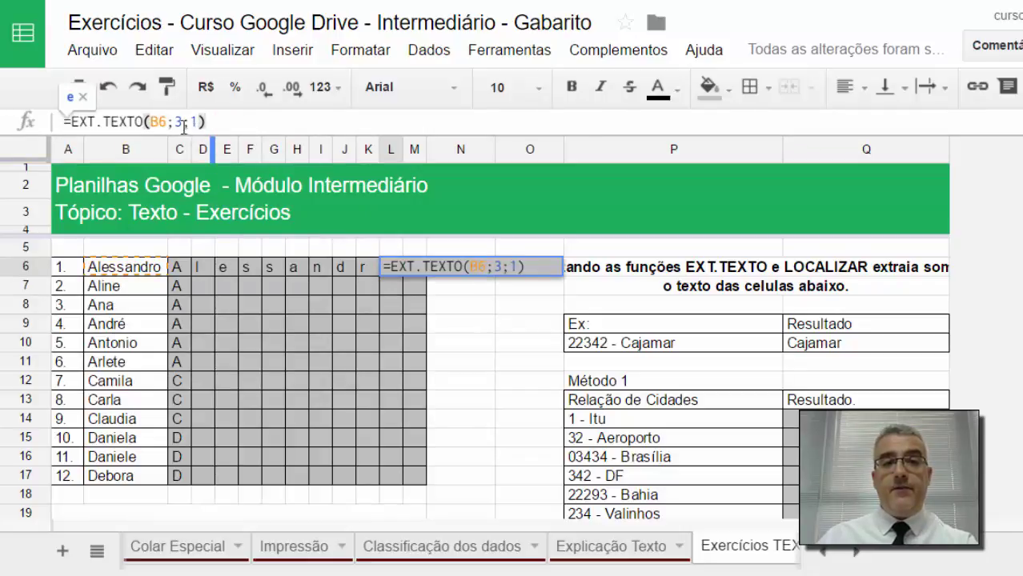
double_click(181, 122)
type("10")
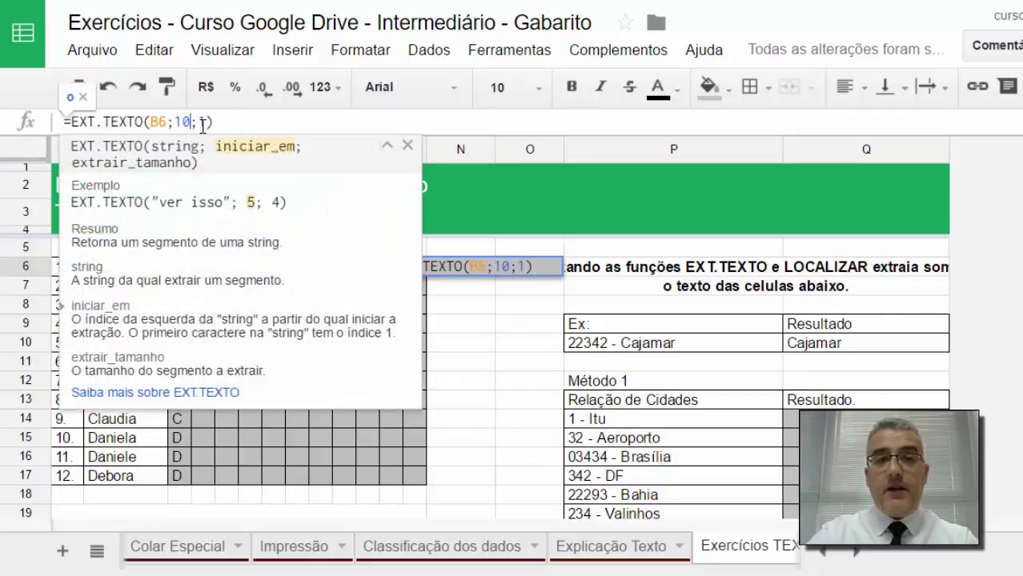
key("Return")
Enter =EXT.TEXTO(B6;11;1) in cell M6 by reusing the copied formula, to cover an eleventh letter
left_click(413, 268)
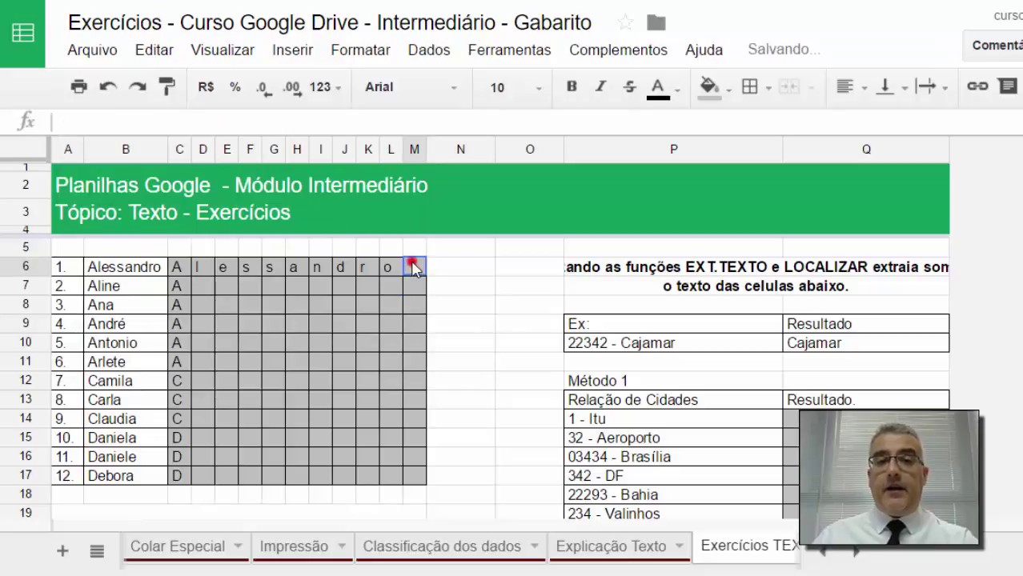
left_click(197, 122)
type("=EXT.TEXTO(B6;3;1)")
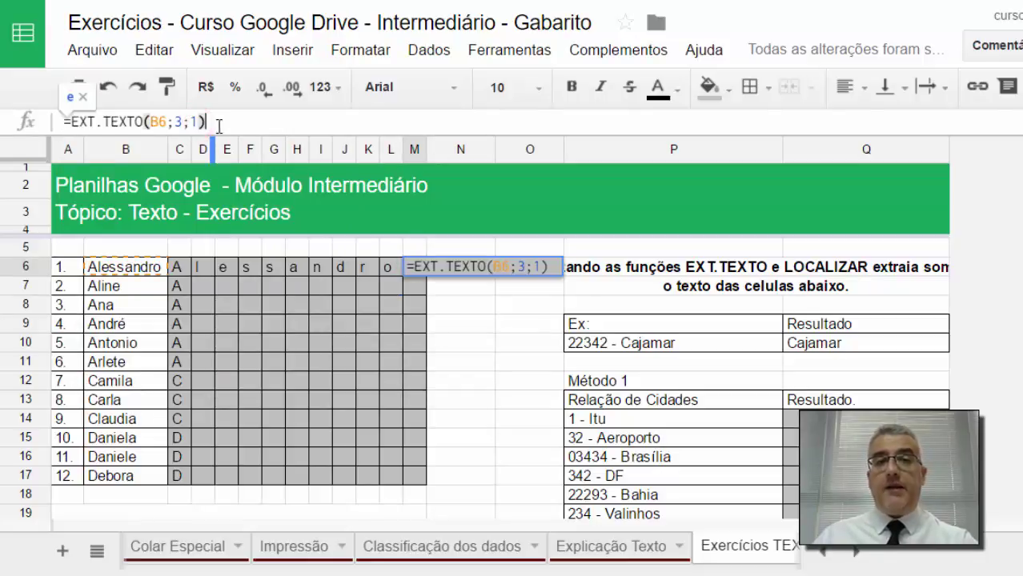
double_click(181, 122)
key("BackSpace")
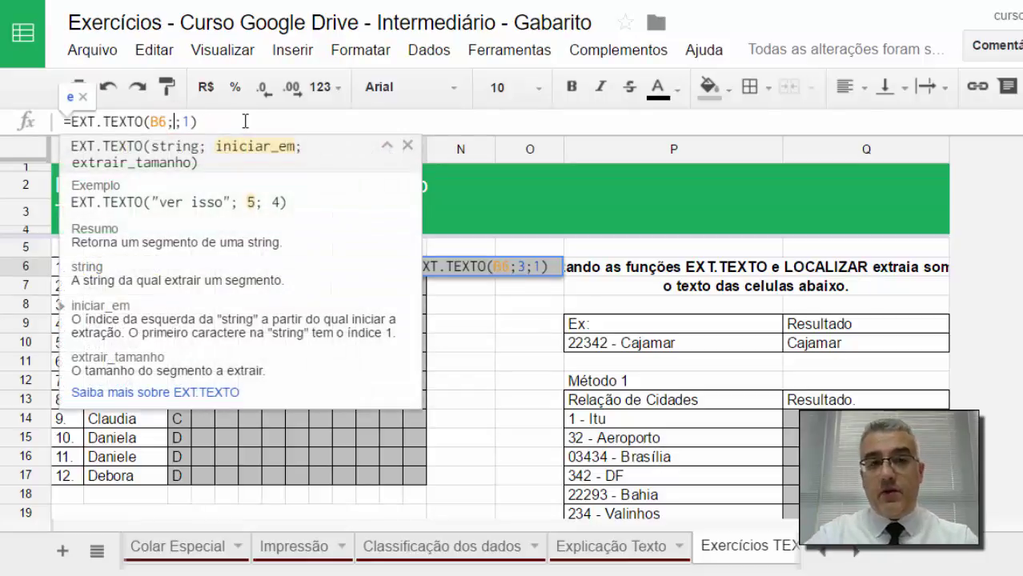
type("11")
key("Return")
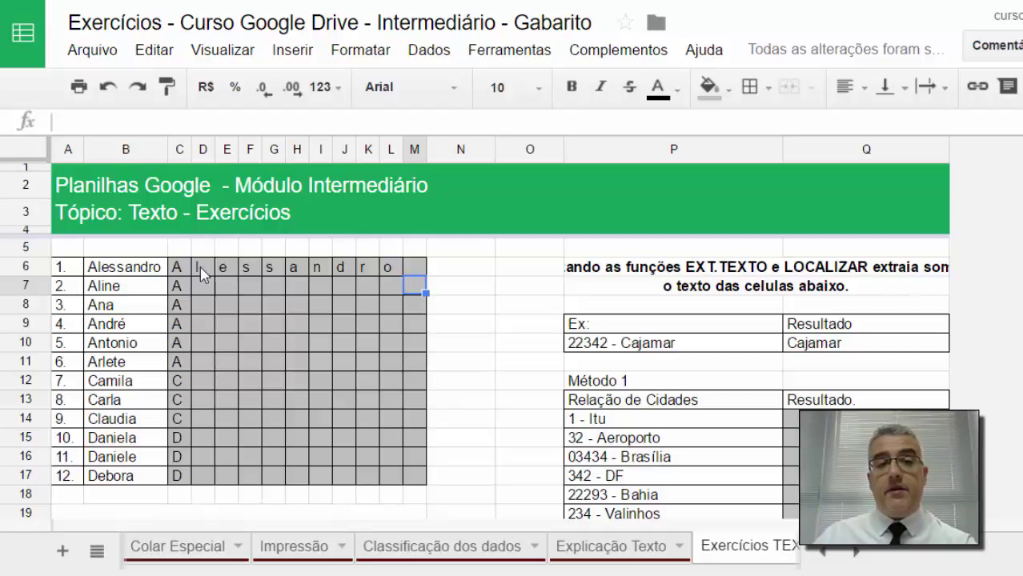
Fill the letter-extraction formulas of row 6, columns C to M, down through row 17 for all the names
left_click_drag(181, 268, 429, 480)
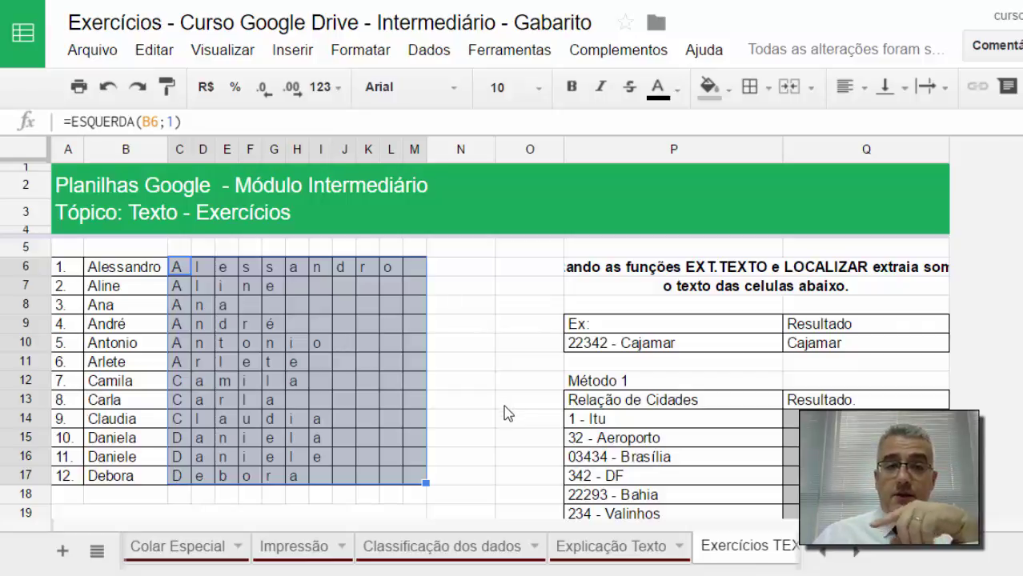
scroll(496, 420, "down", 5)
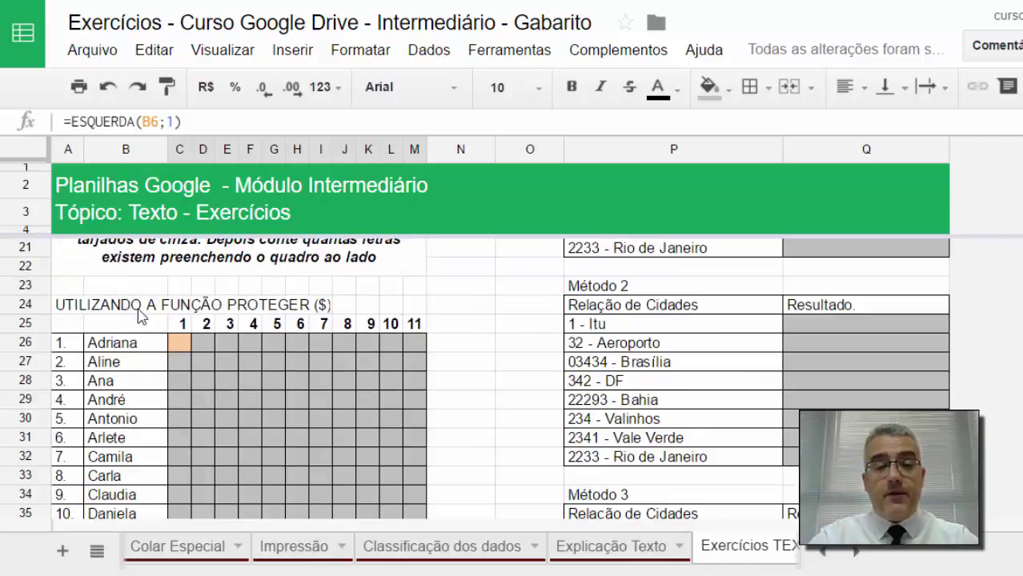
Start an EXT.TEXTO formula in cell C26, the first letter cell of the UTILIZANDO A FUNÇÃO PROTEGER ($) table
scroll(141, 316, "down", 1)
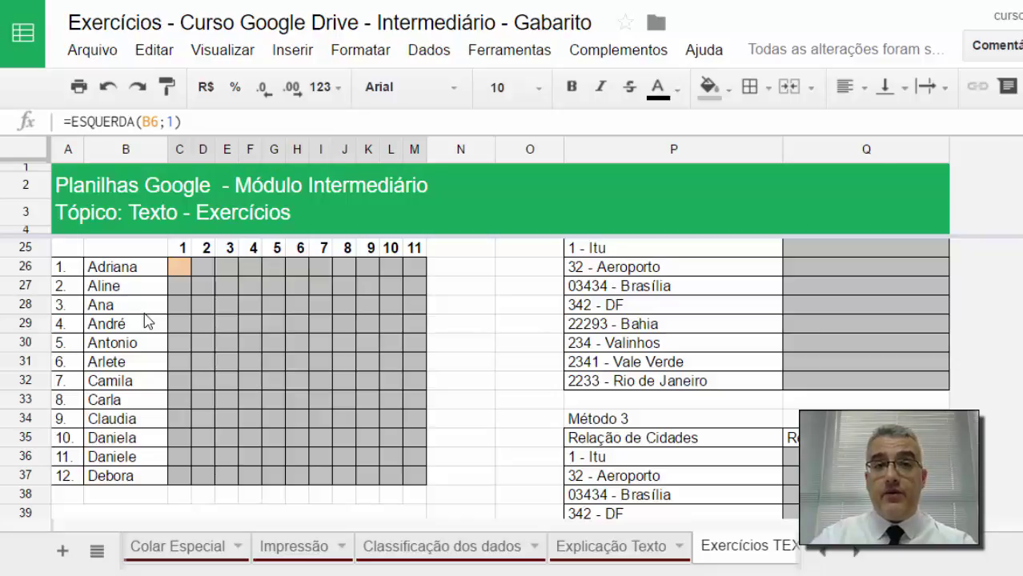
left_click(180, 266)
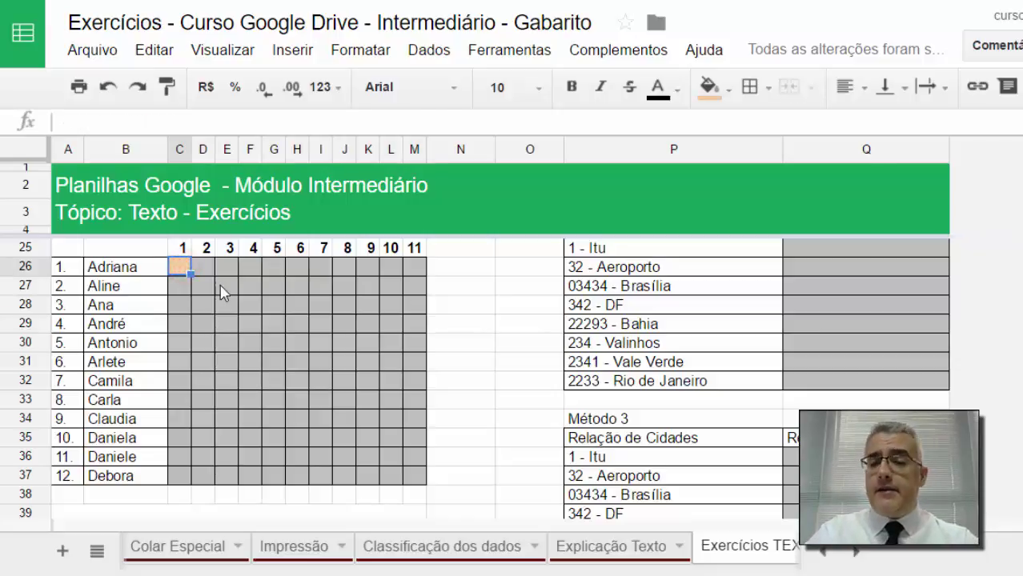
type("=")
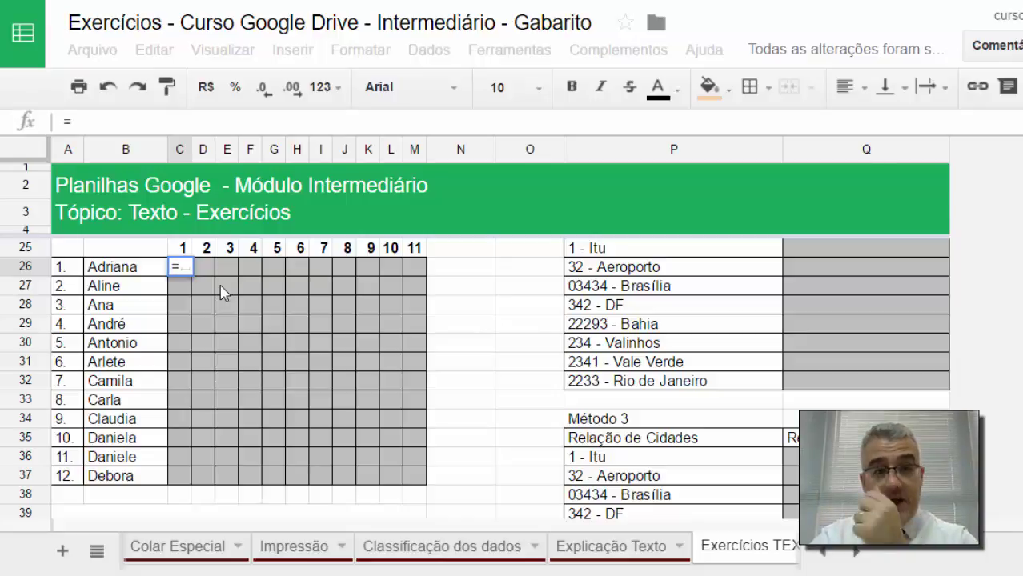
type("ext,t")
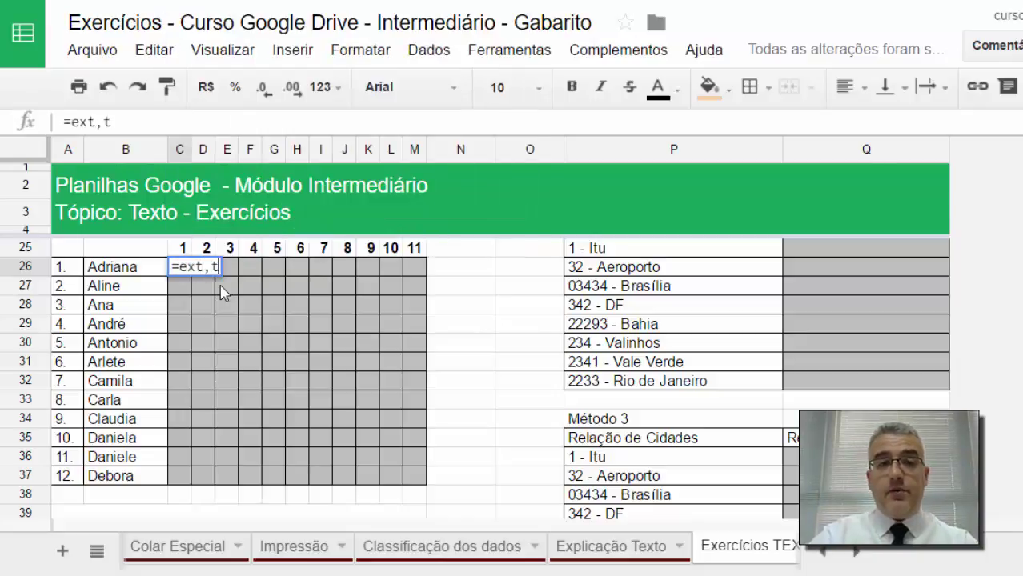
type("ex")
key("BackSpace")
key("BackSpace")
key("BackSpace")
key("BackSpace")
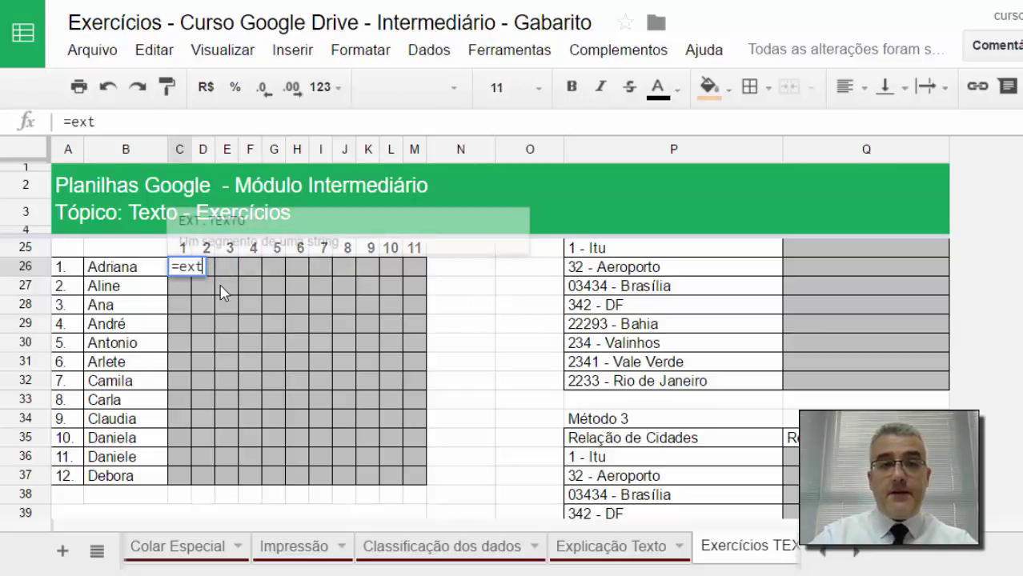
type(".texto")
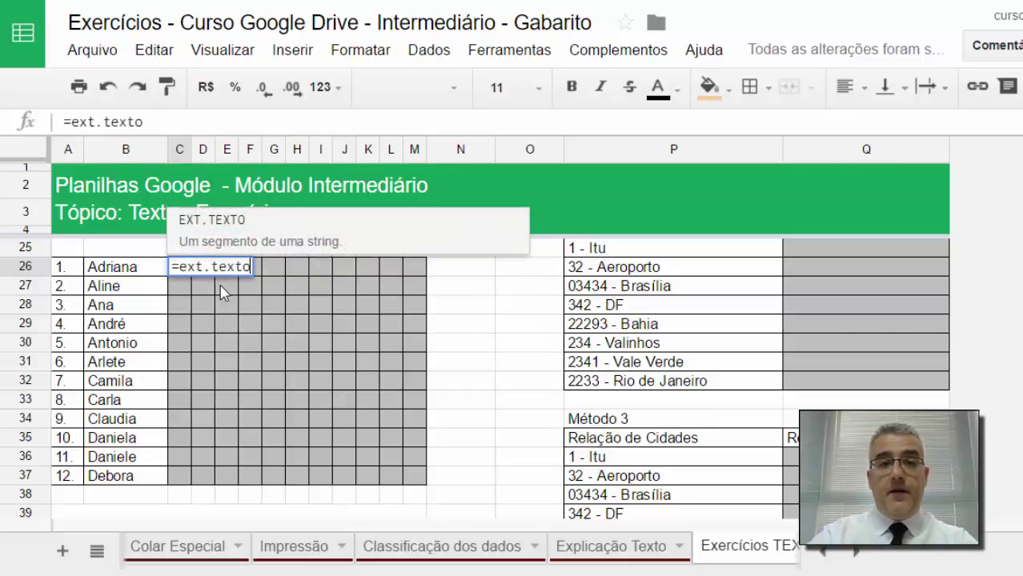
type("(")
key("BackSpace")
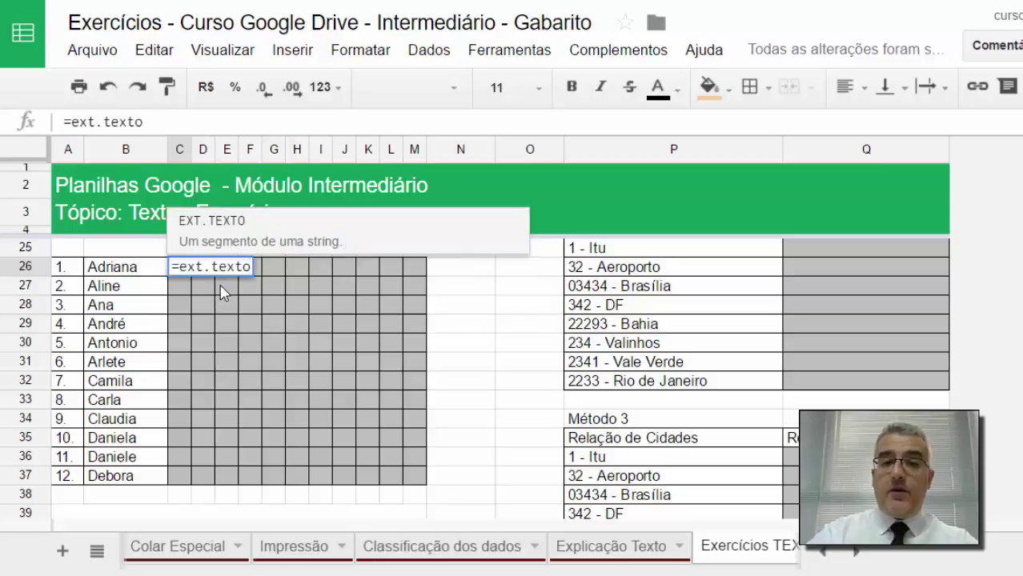
type("(")
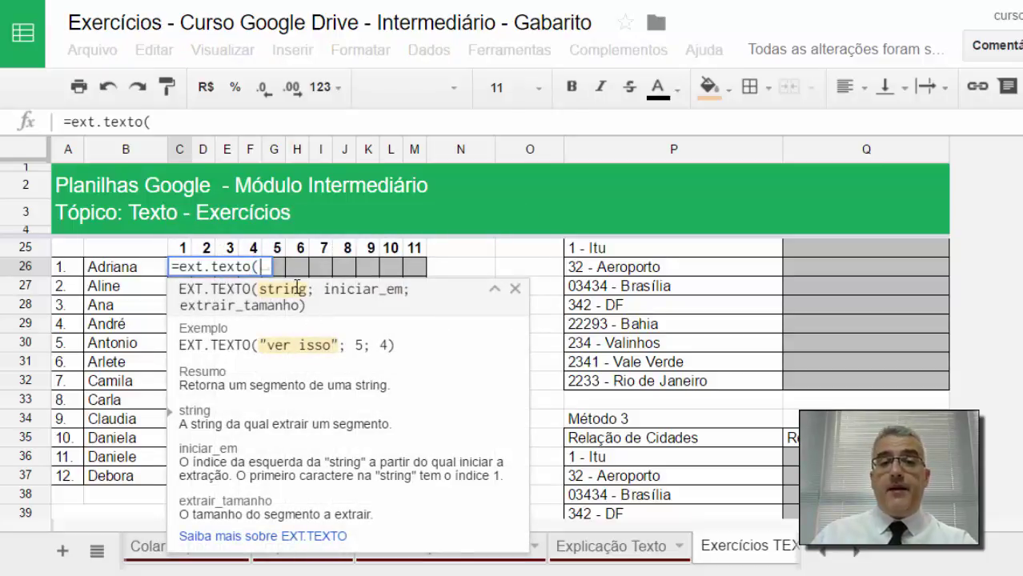
Complete the C26 formula as =EXT.TEXTO($B26;C$25;1), locking column B for the name and row 25 for the letter position
left_click(119, 266)
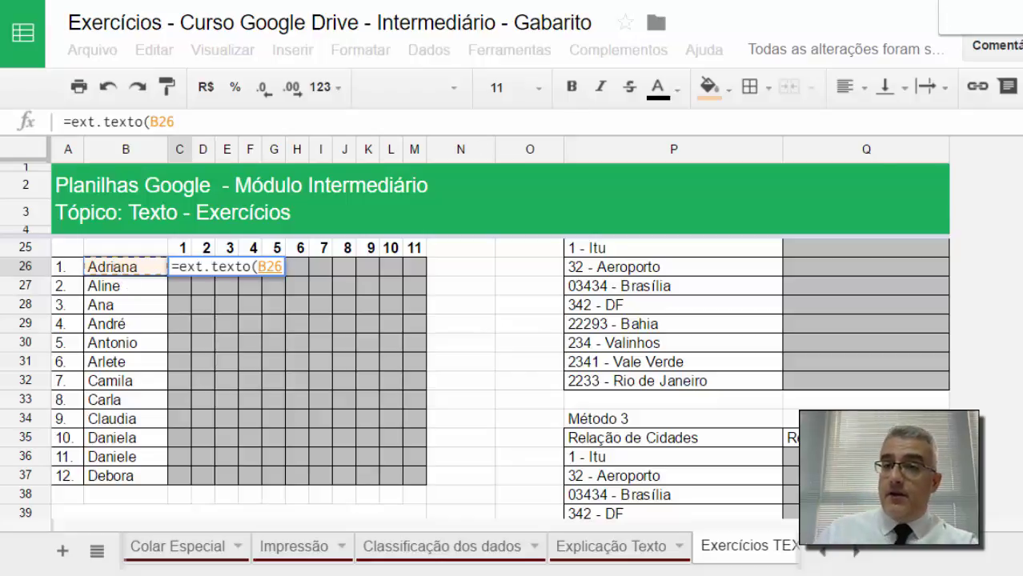
key("F4")
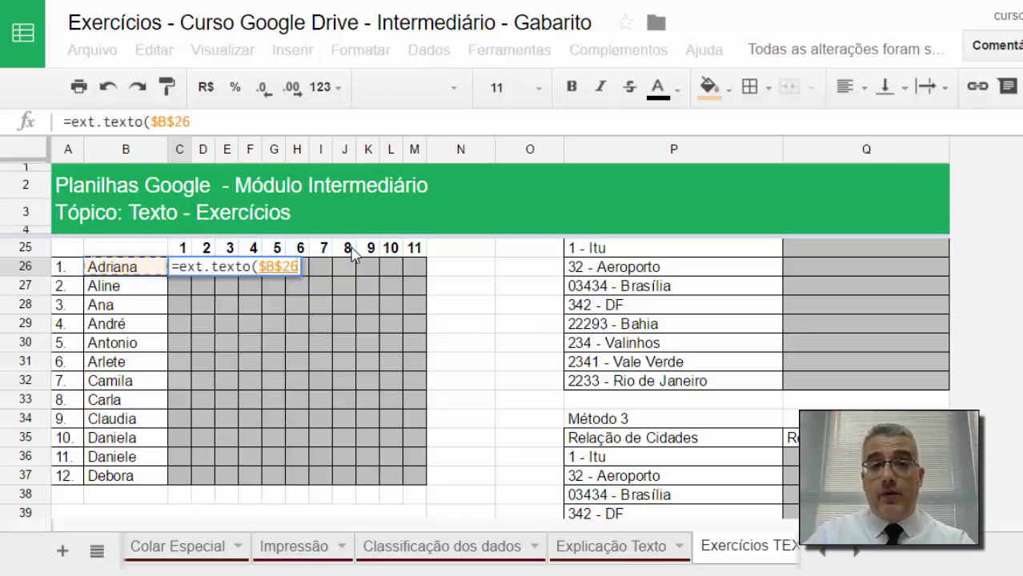
key("F4")
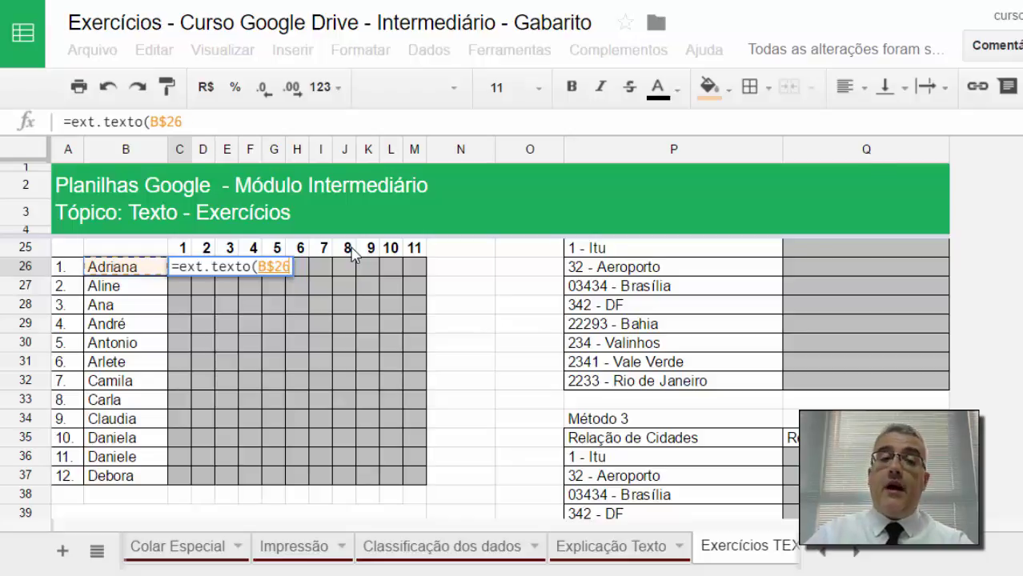
key("F4")
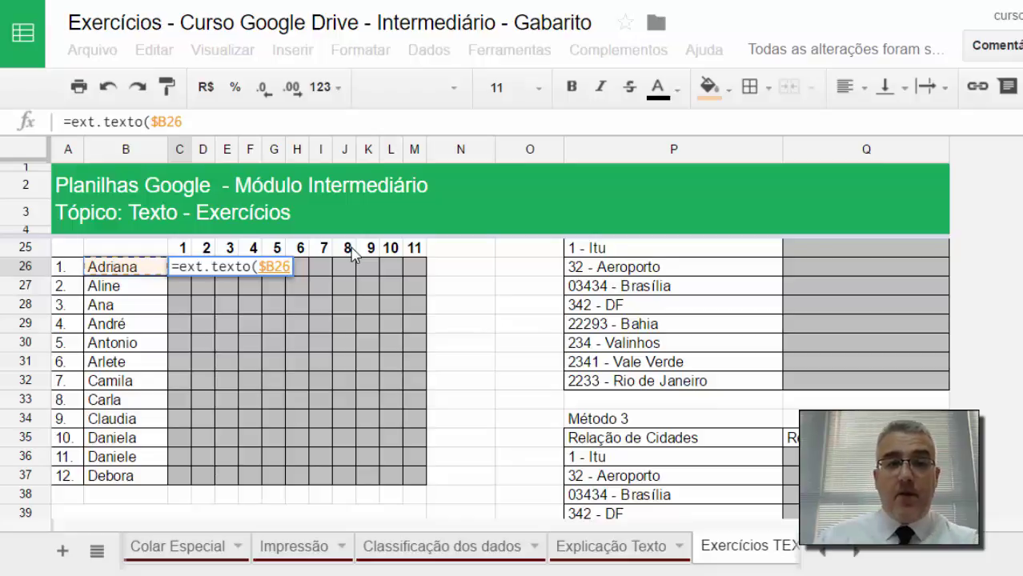
type(";")
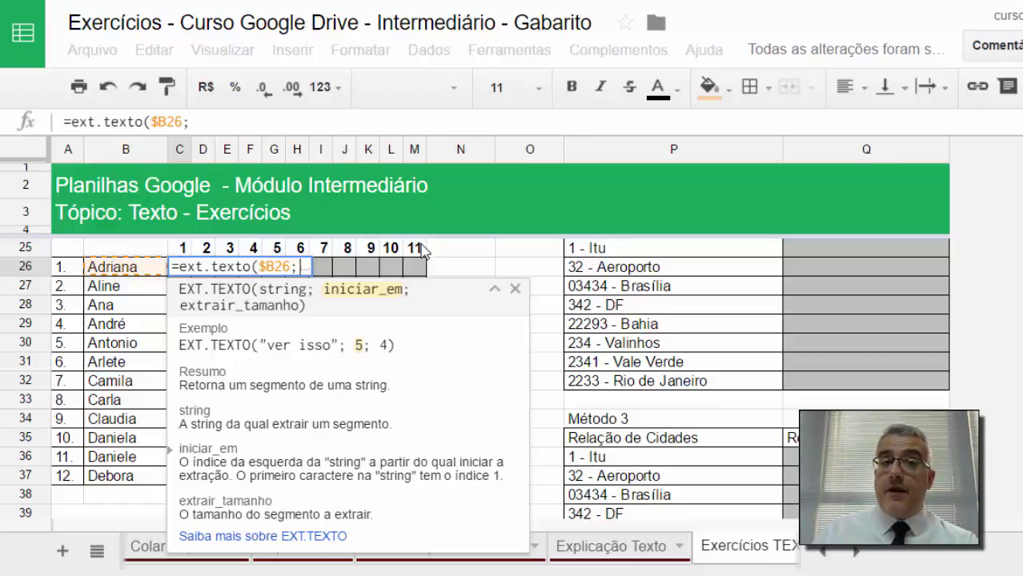
left_click(183, 247)
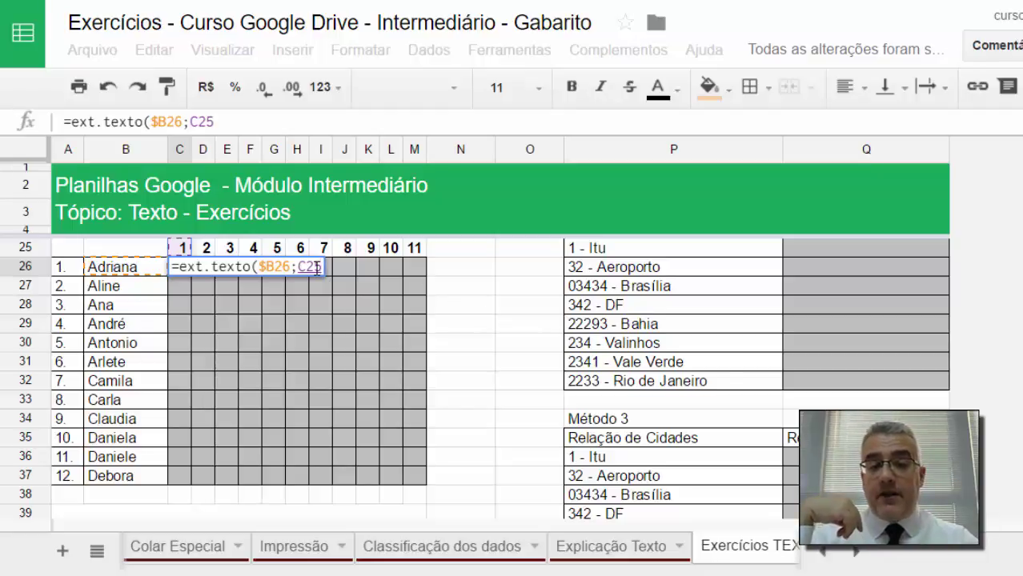
key("F4")
key("F4")
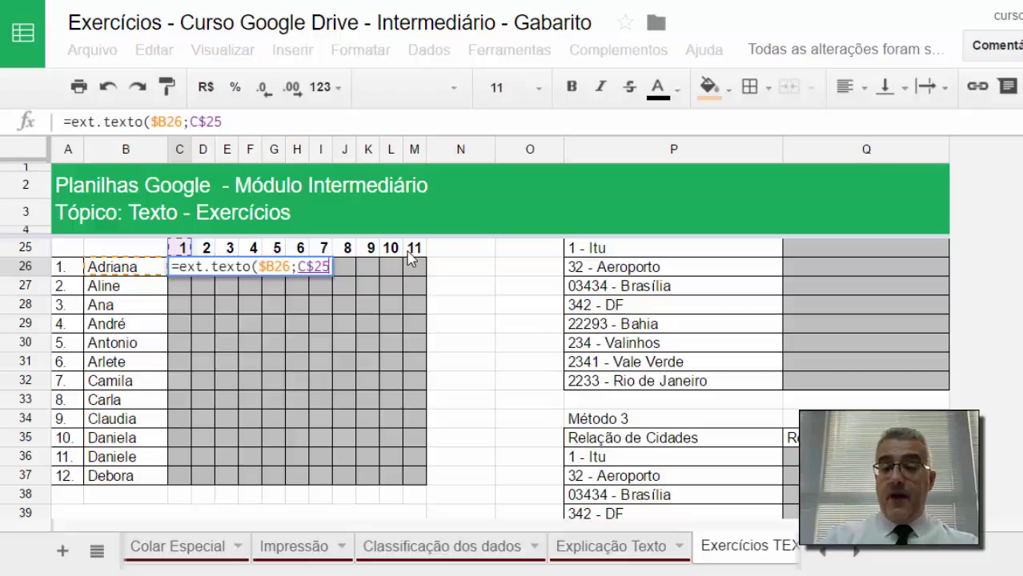
type(";")
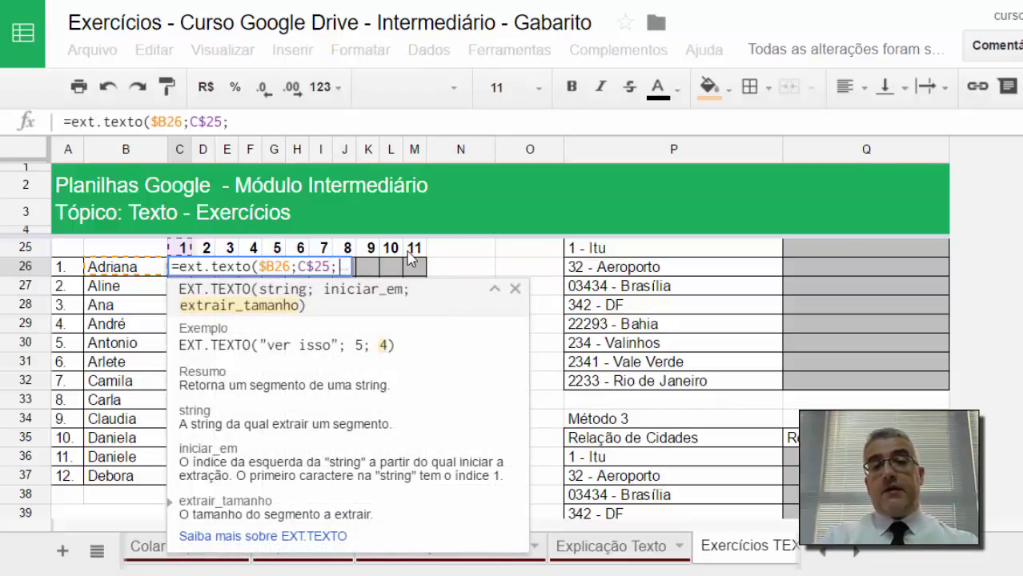
type("1")
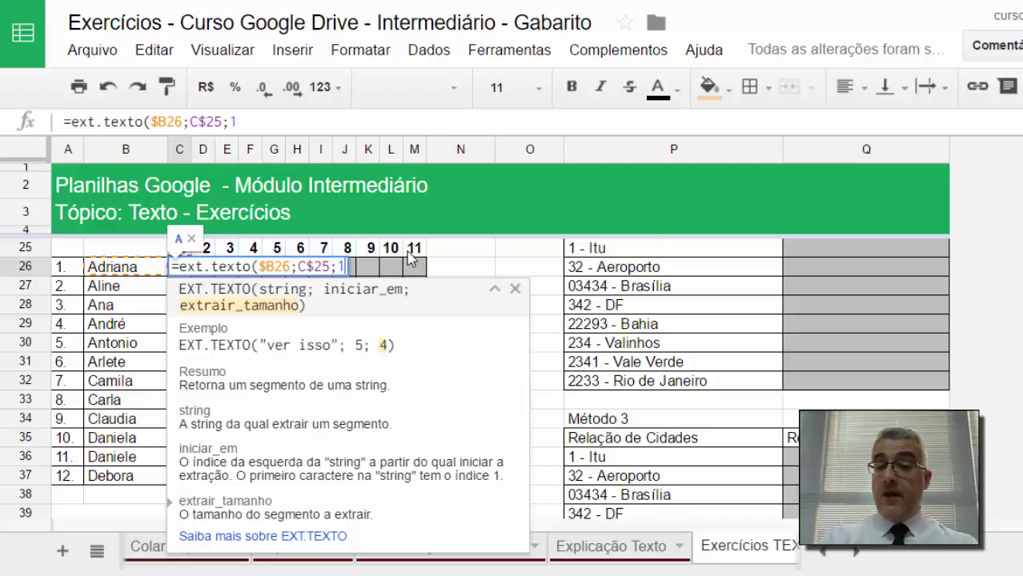
key("Return")
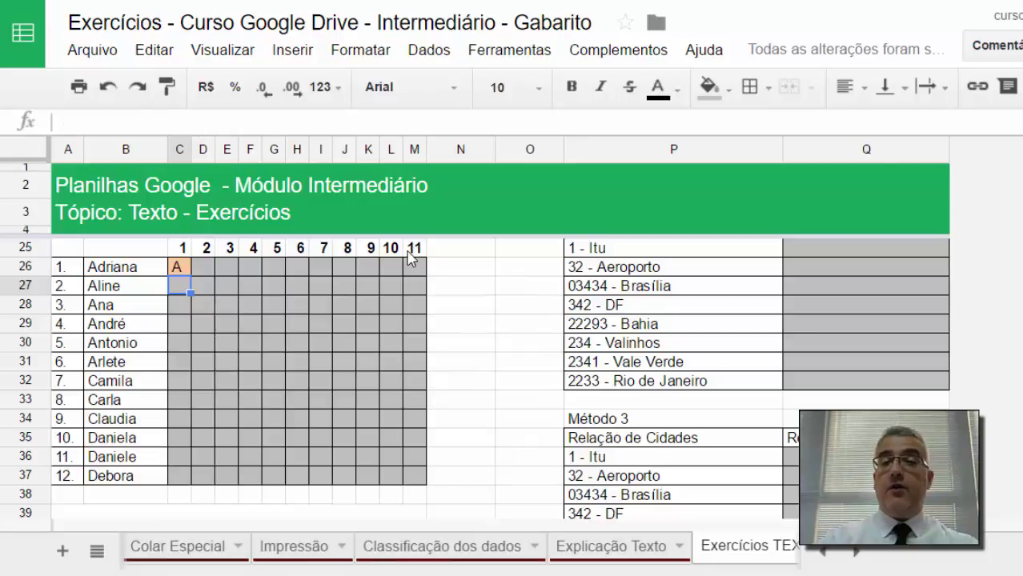
Fill the C26 formula across to M26 and down through row 37 for all twelve names
left_click(182, 269)
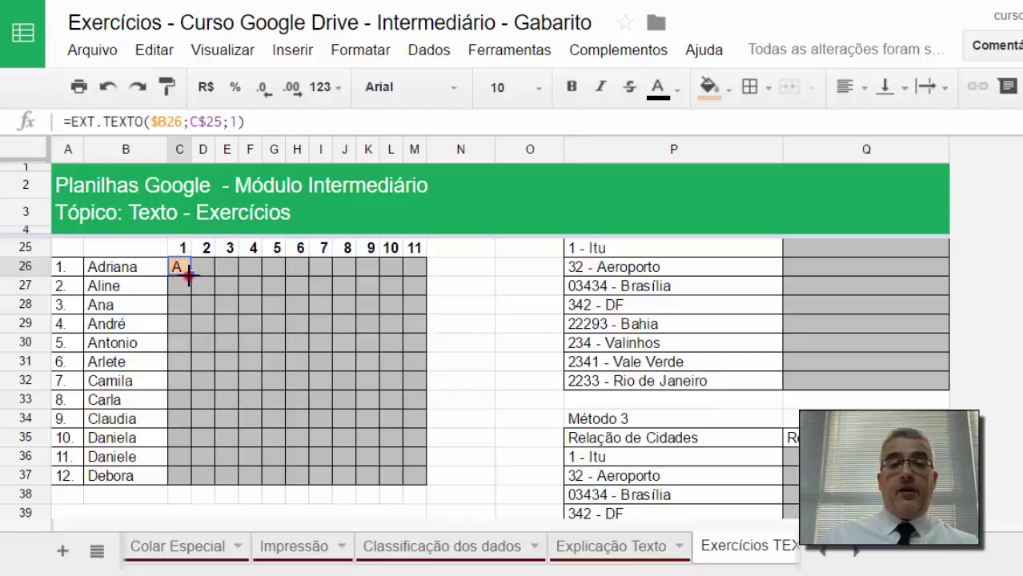
left_click_drag(188, 274, 414, 275)
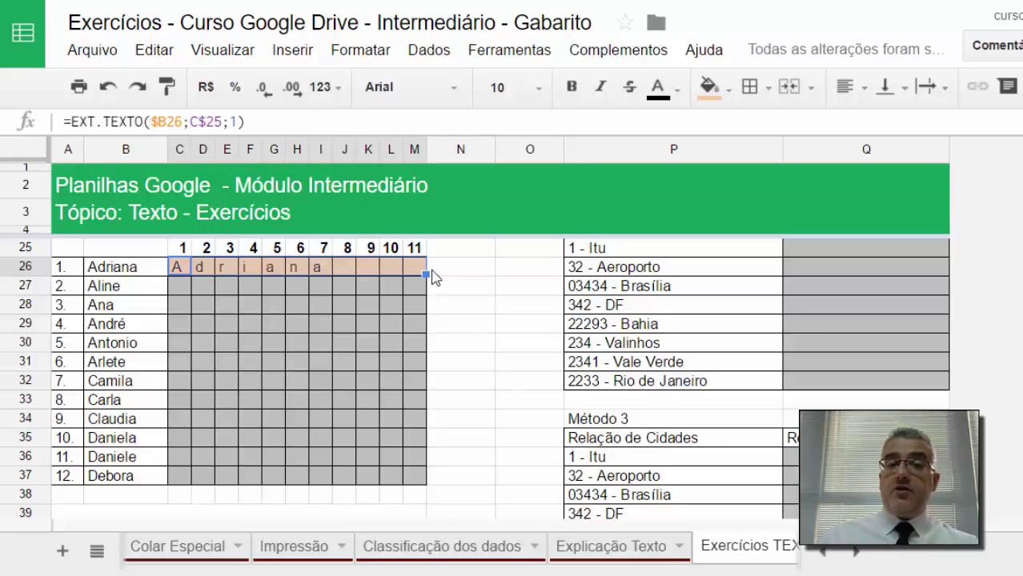
left_click_drag(425, 274, 411, 481)
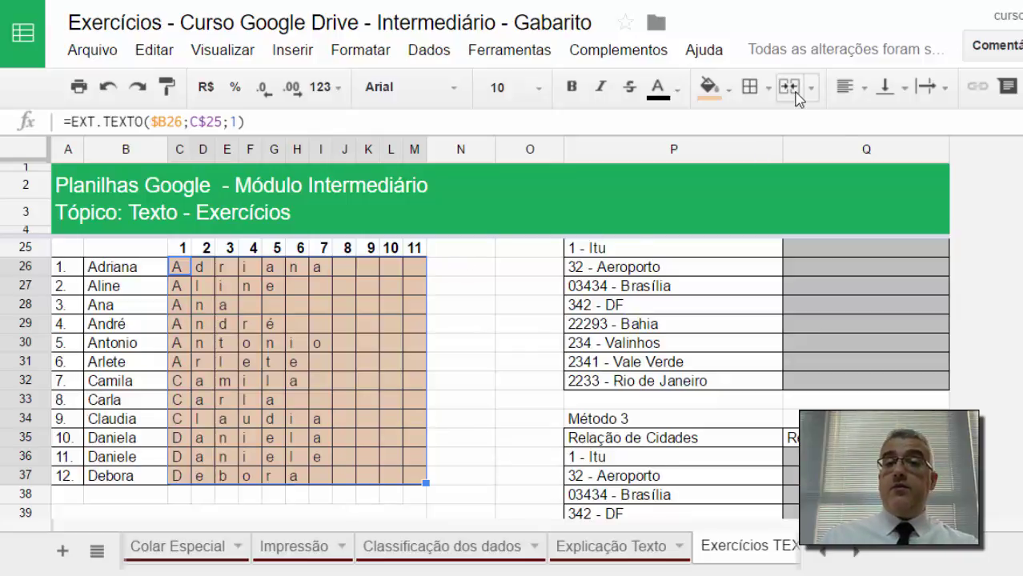
Center the extracted letters horizontally in the range C26:M37
left_click(863, 85)
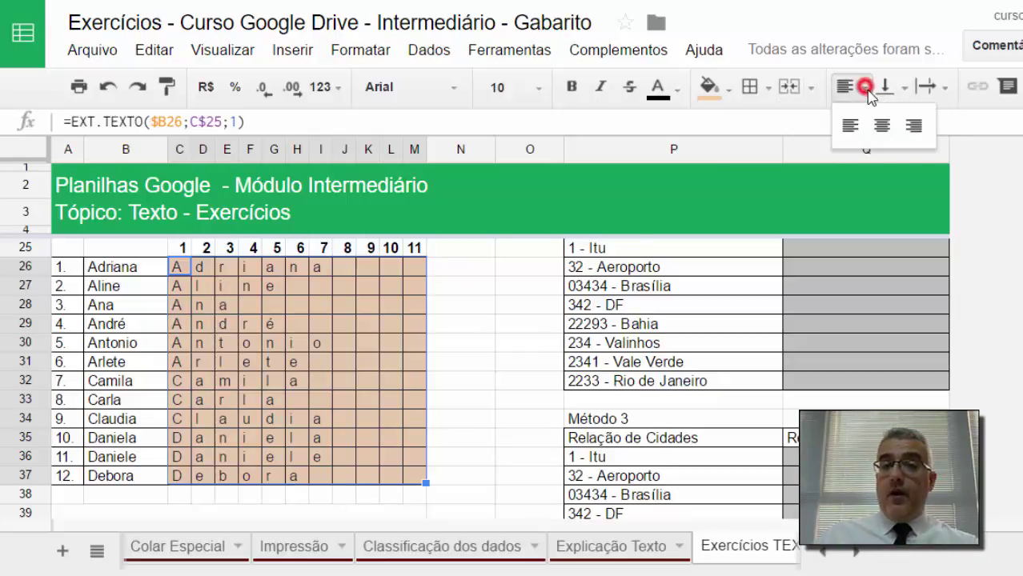
left_click(879, 120)
left_click(272, 290)
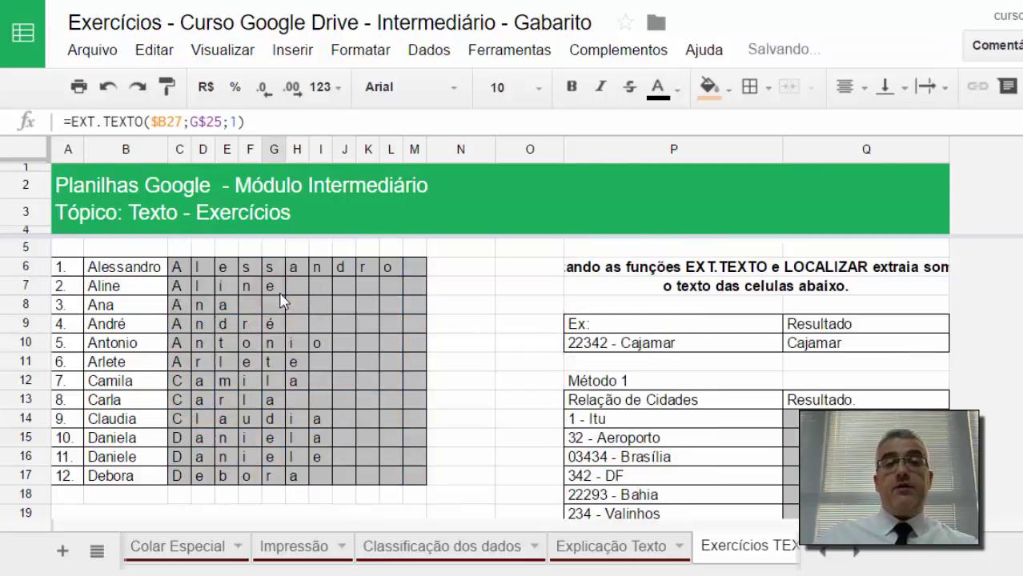
Center the extracted letters horizontally in the first exercise's range C6:M17
scroll(276, 296, "up", 5)
left_click_drag(180, 268, 423, 480)
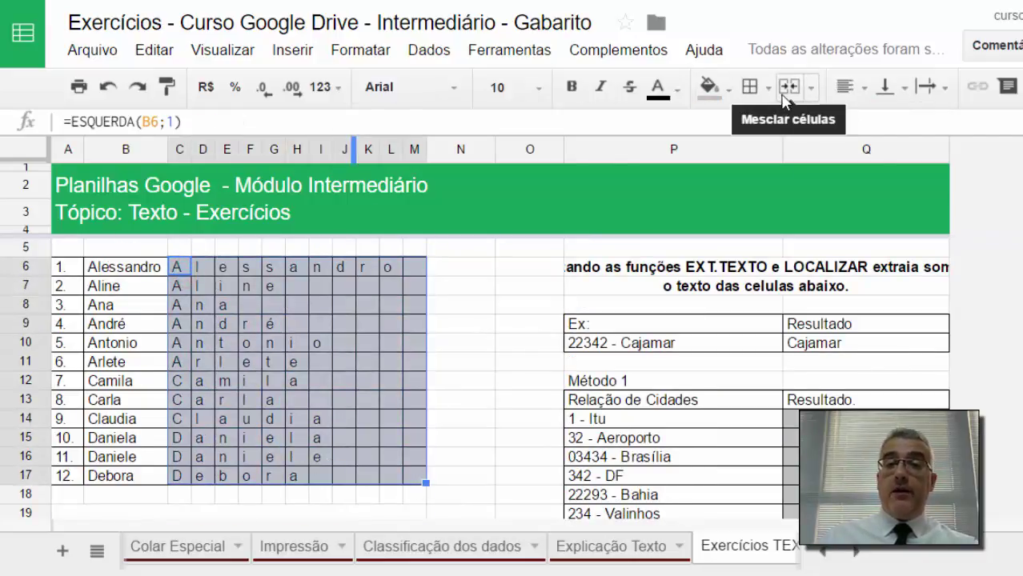
left_click(846, 87)
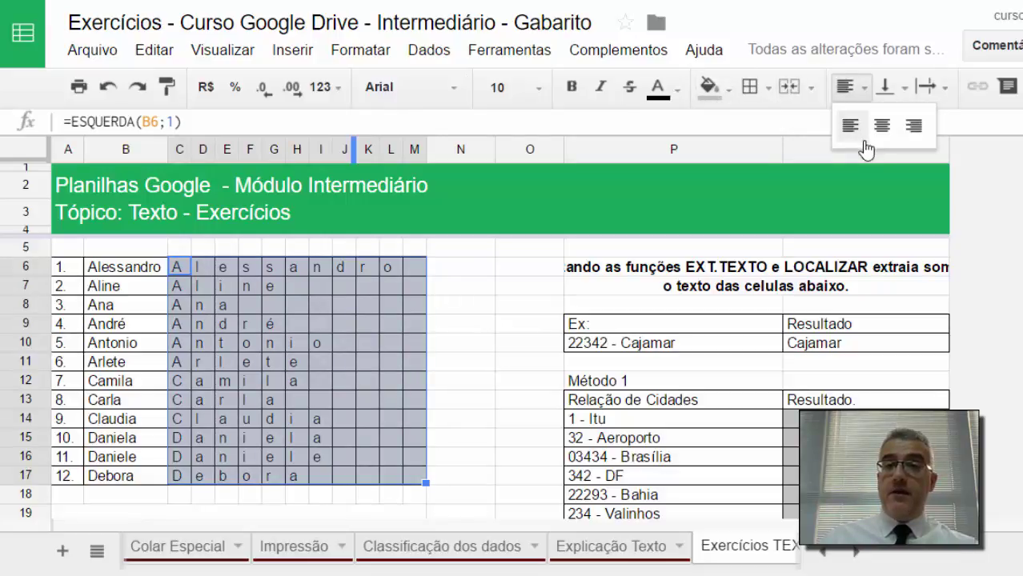
left_click(884, 134)
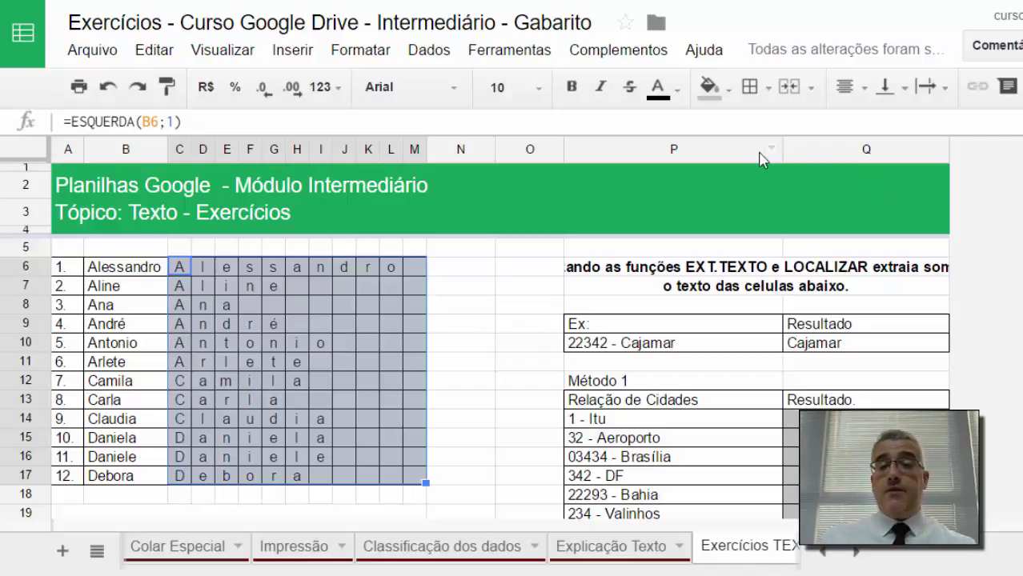
Examine the EXT.TEXTO and LOCALIZAR exercise, comparing the example text in P10 with its expected result in Q10
scroll(809, 168, "down", 2)
scroll(761, 240, "up", 2)
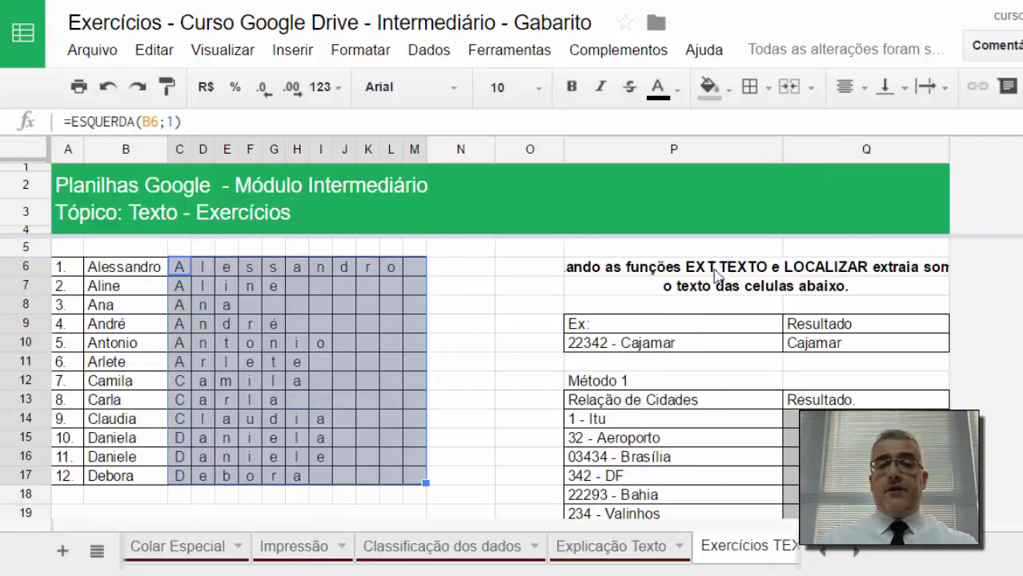
left_click(617, 346)
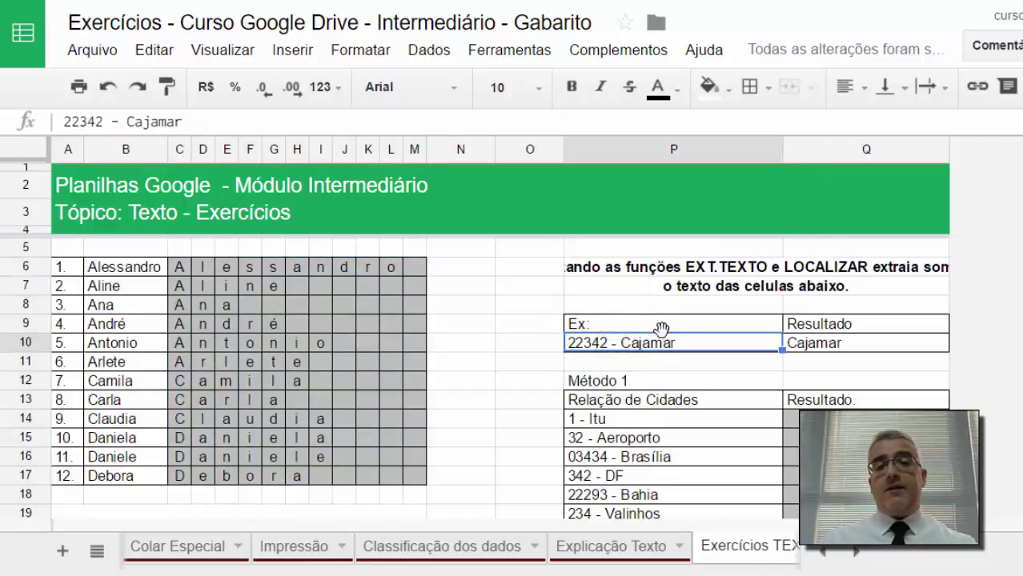
scroll(661, 328, "down", 2)
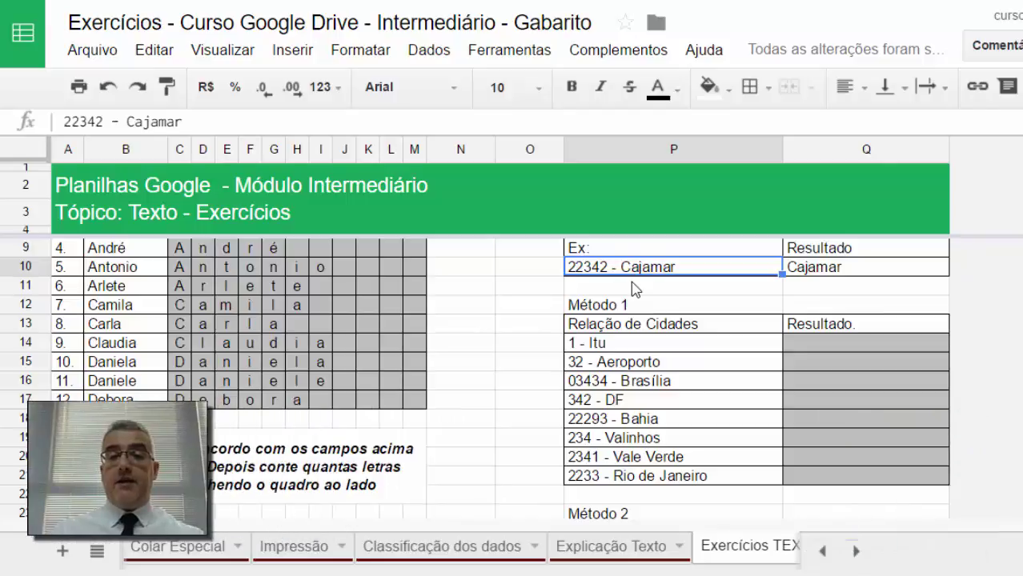
left_click(813, 252)
left_click(814, 267)
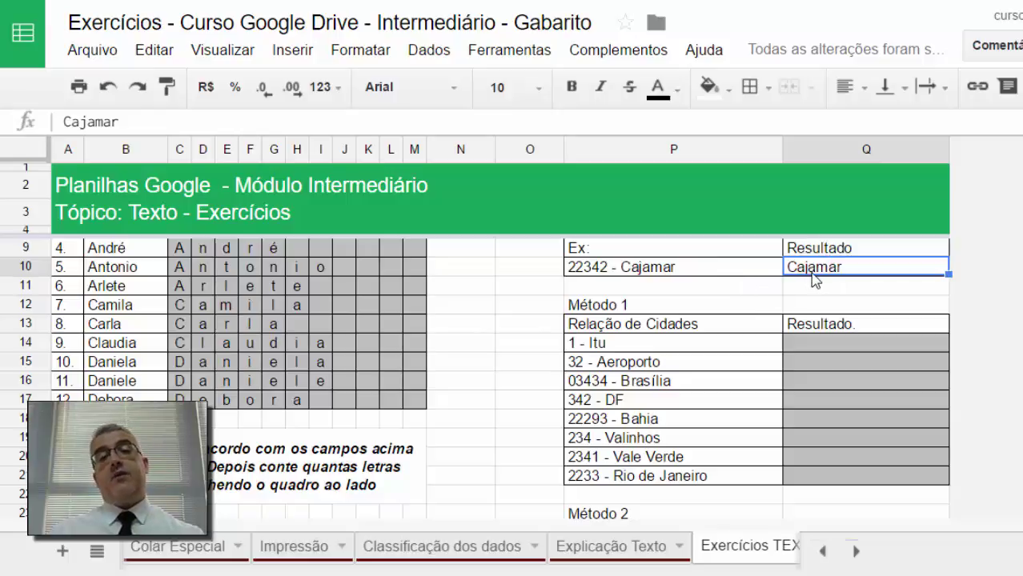
left_click(640, 271)
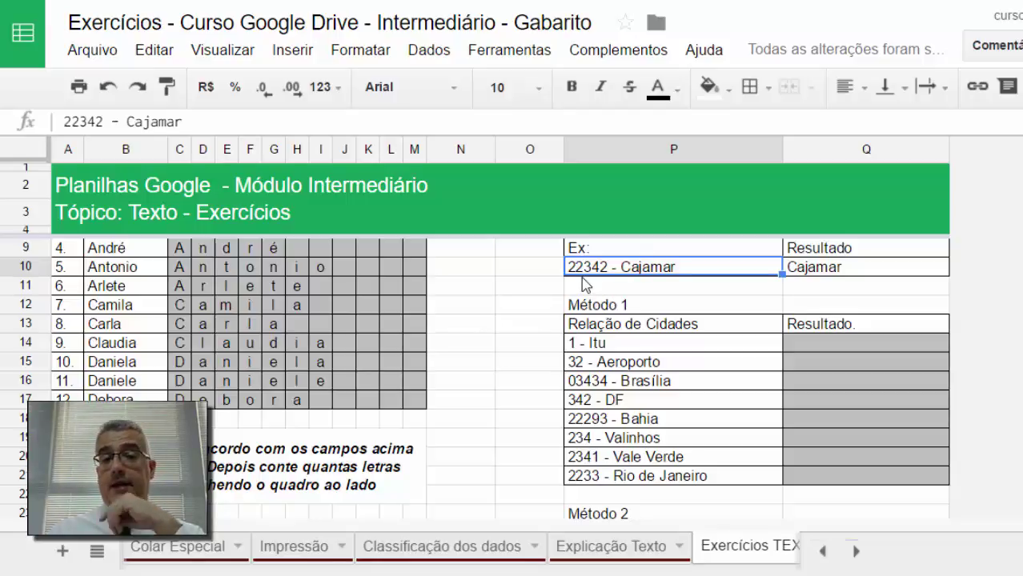
Enter a LOCALIZAR formula in Q14 that finds "-" in P14 starting at character 1, and fill it down through Q21
left_click(809, 350)
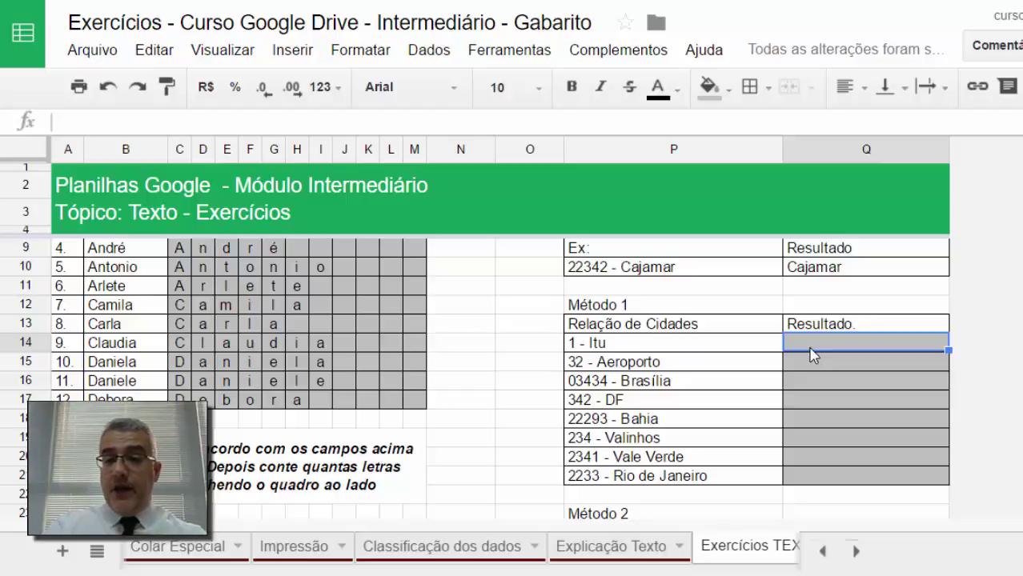
type("=loca")
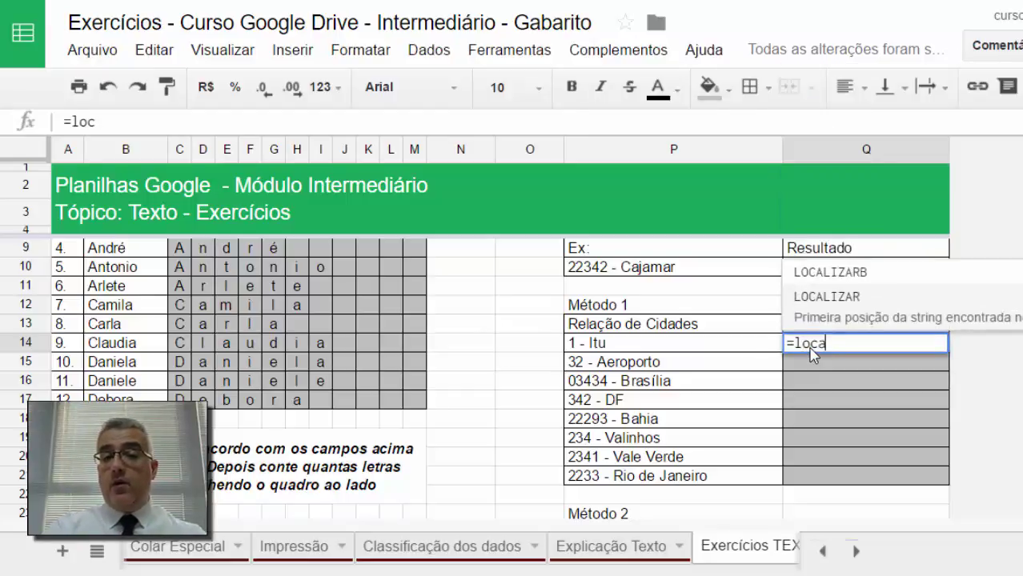
type("lizar")
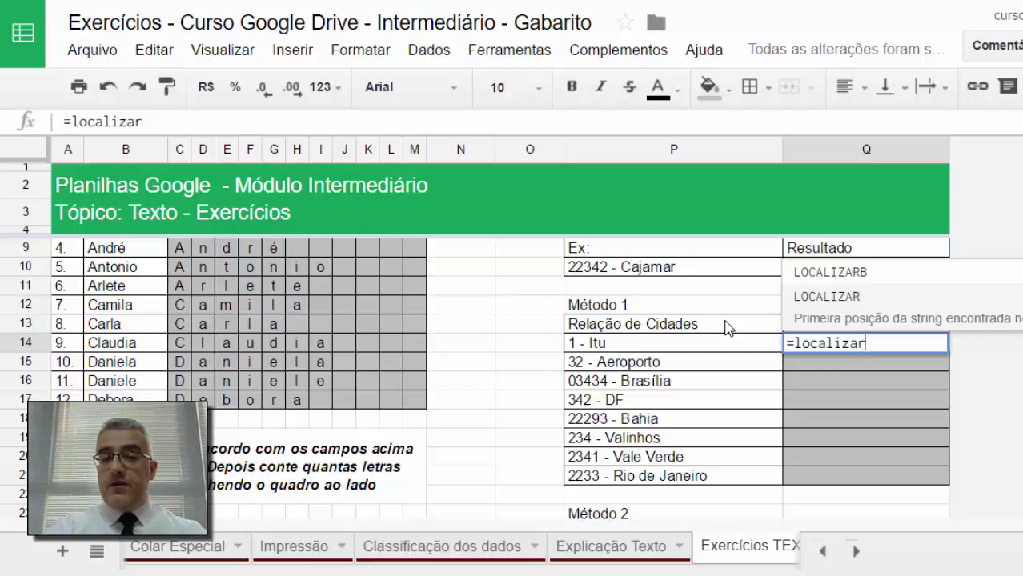
type("(")
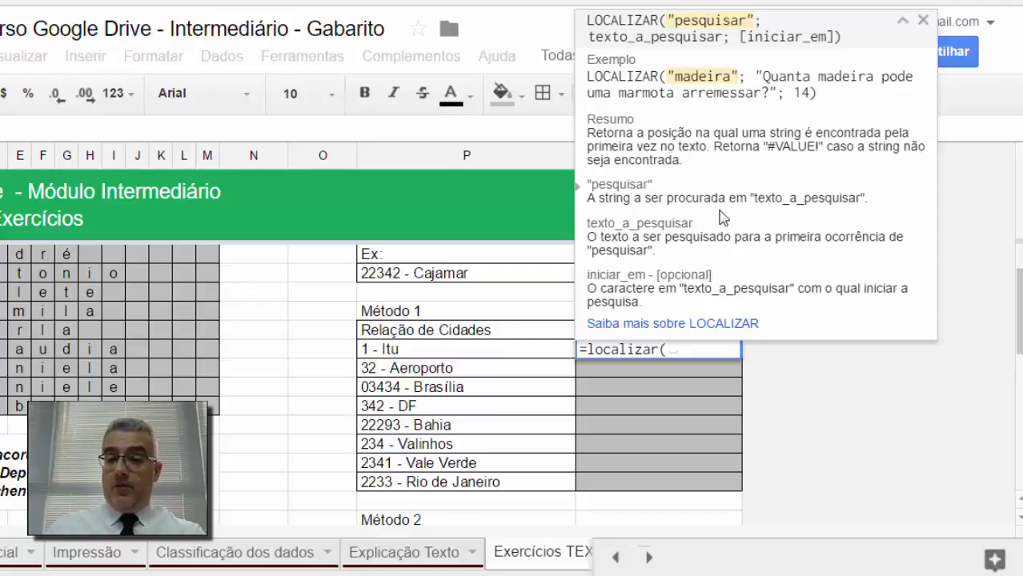
type("\"-\"")
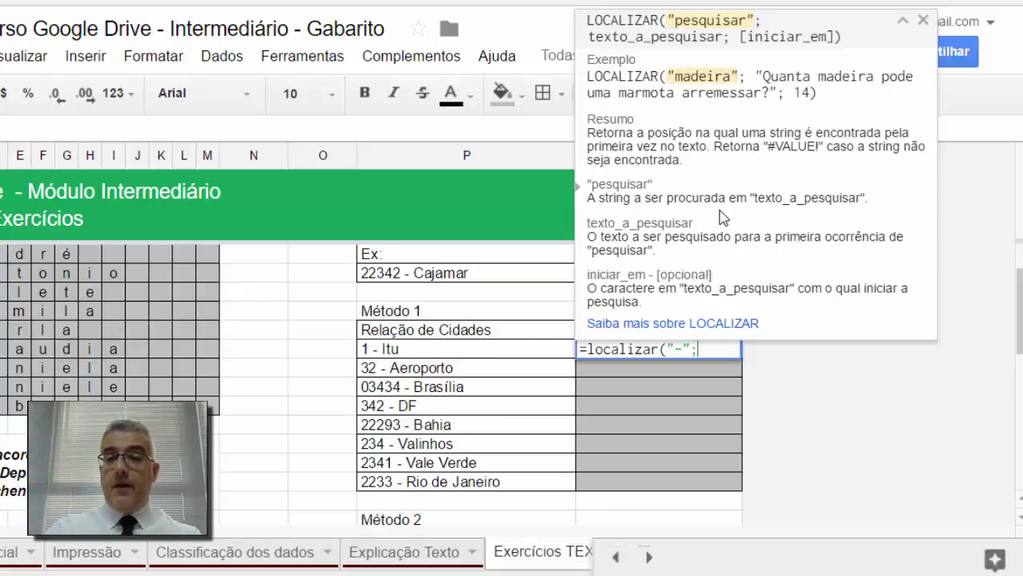
type(";")
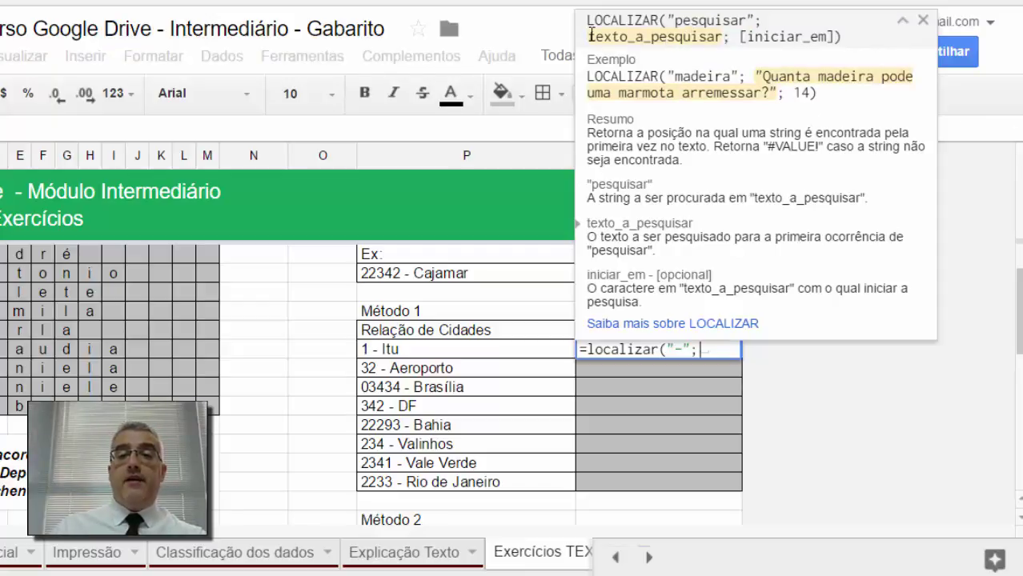
left_click(417, 351)
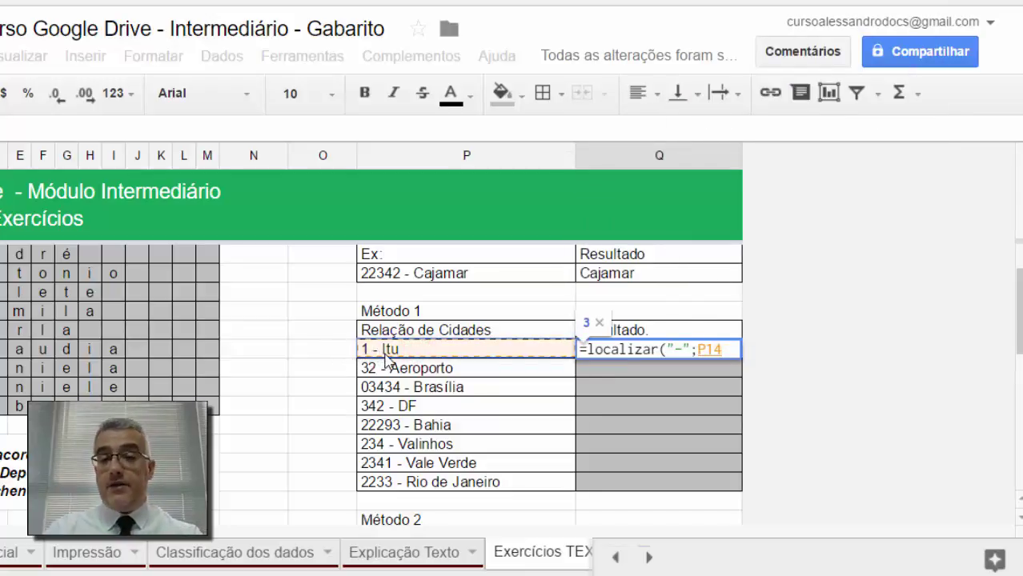
type(";")
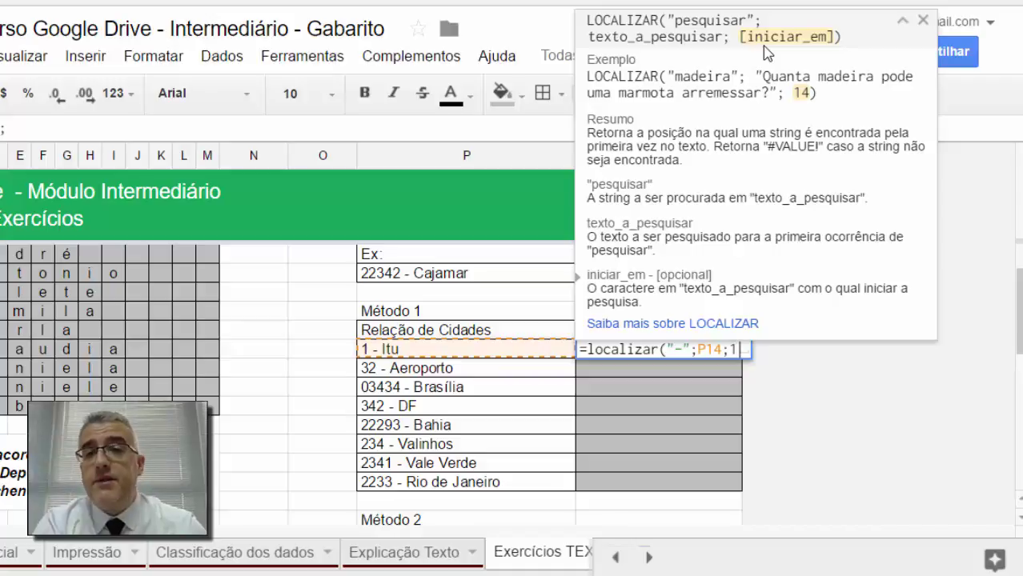
type("1")
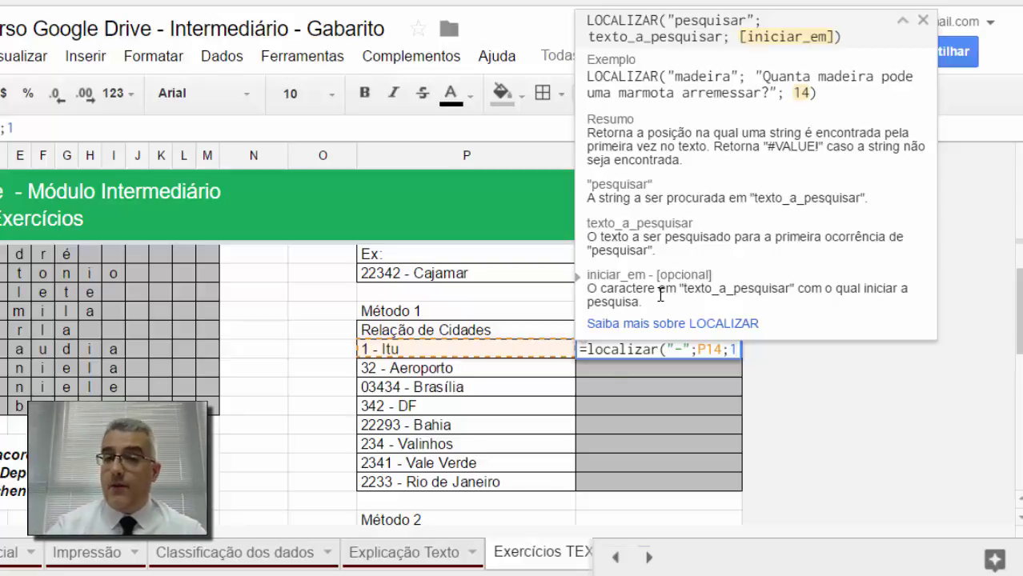
key("Return")
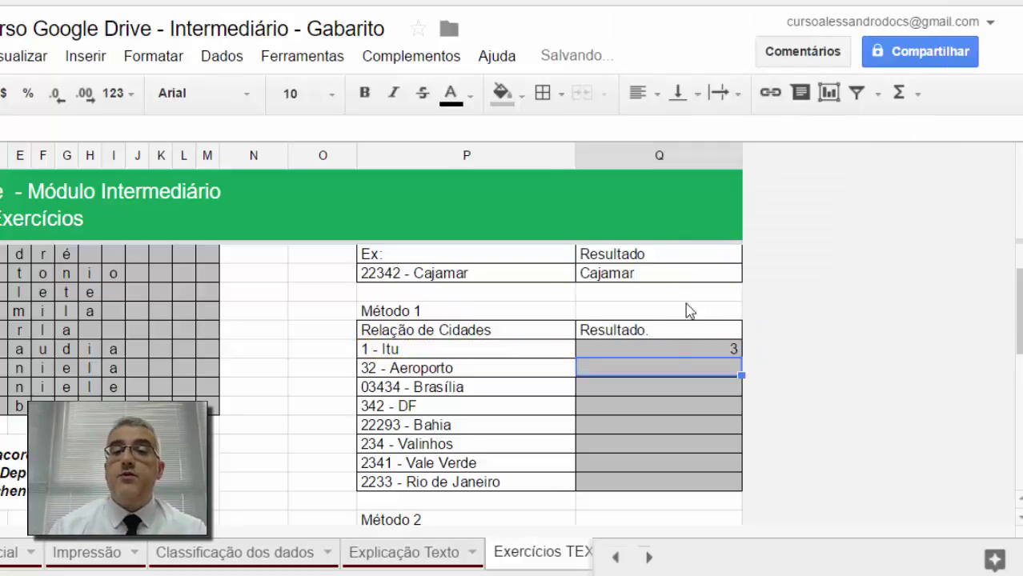
left_click(669, 349)
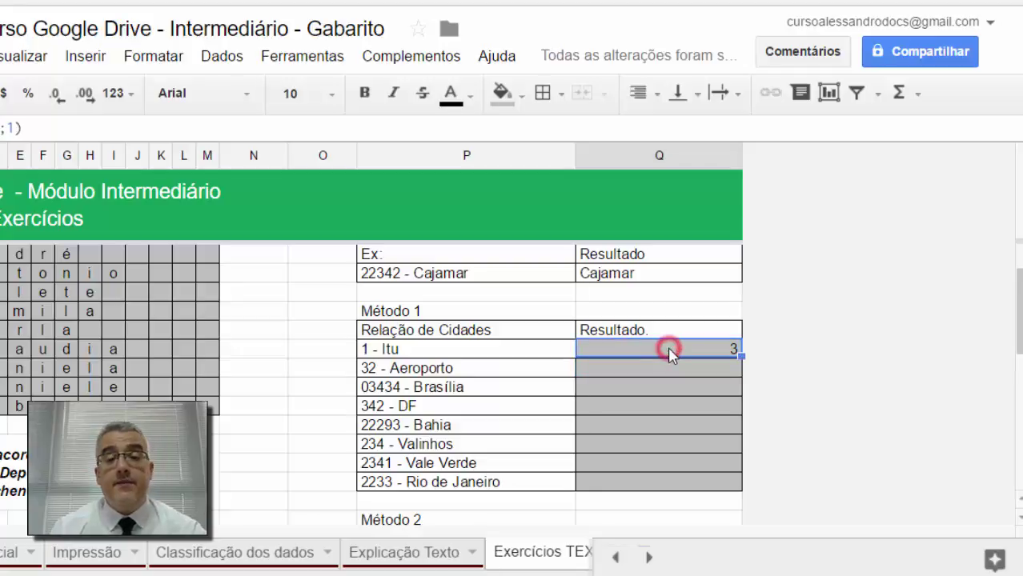
left_click_drag(742, 352, 746, 485)
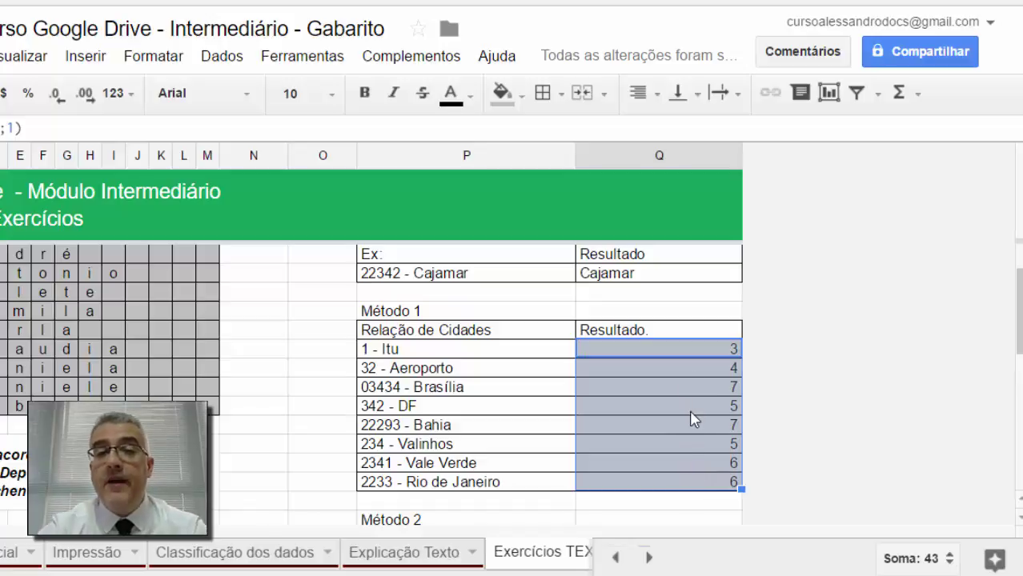
Begin replacing Q14's formula with EXT.TEXTO, using P14 as the string and 5 as the start position
type("=")
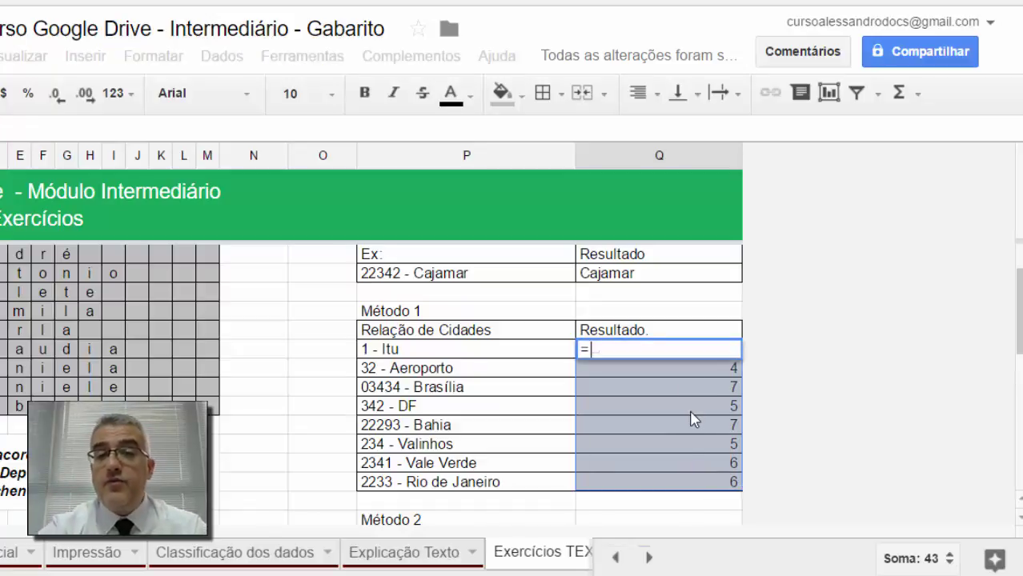
type("ext")
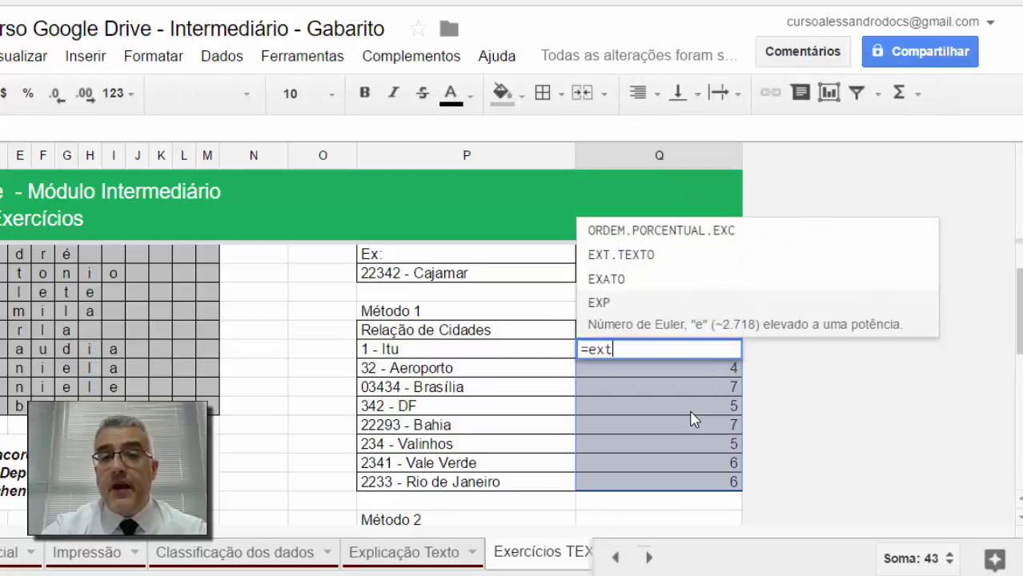
type(".tex")
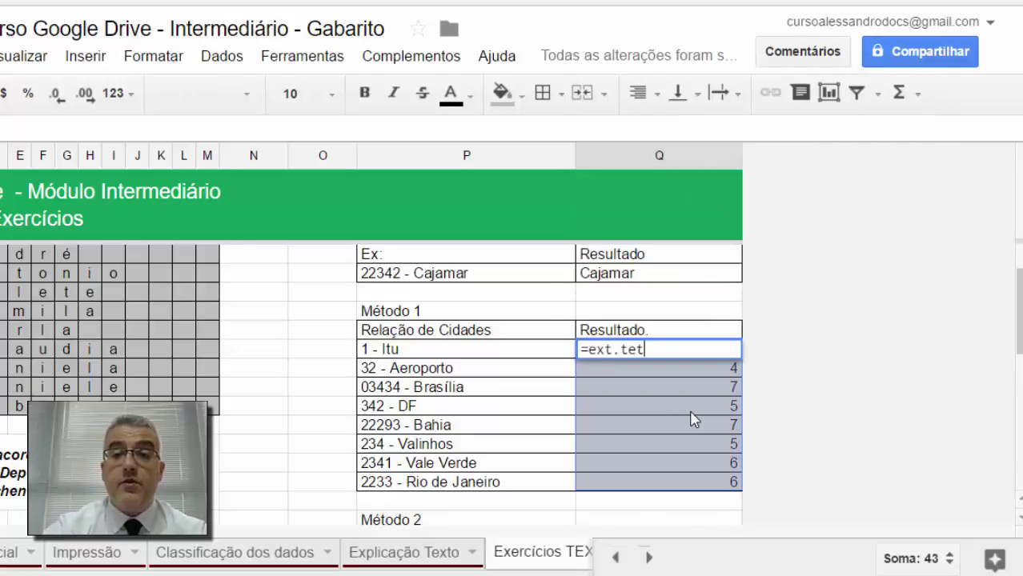
type("to(")
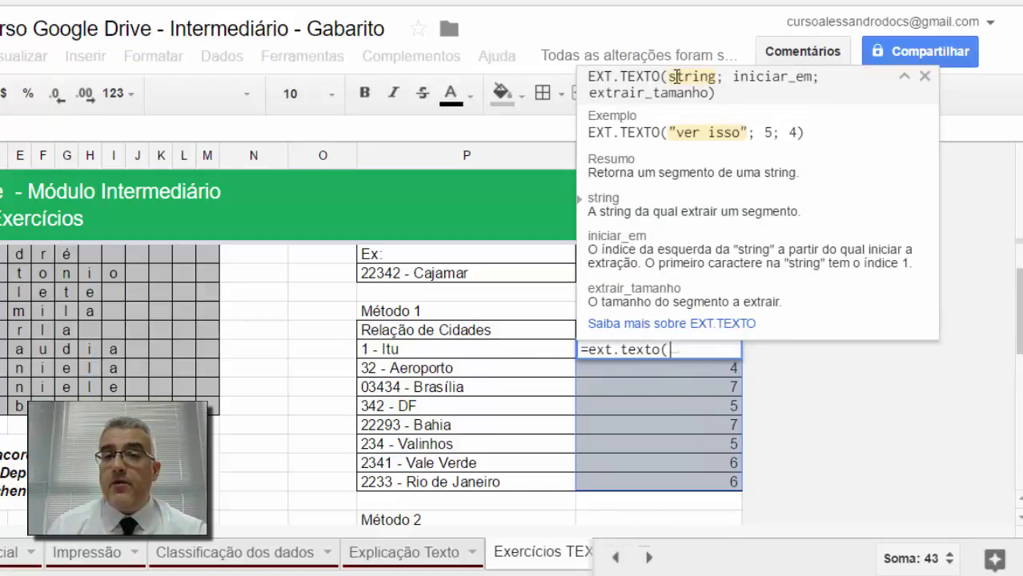
left_click(415, 352)
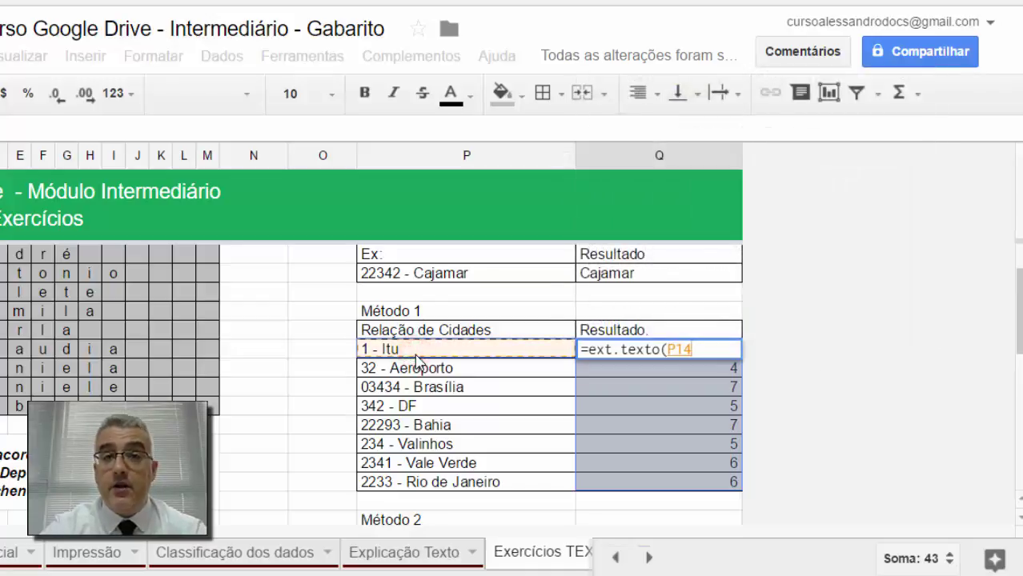
type(";")
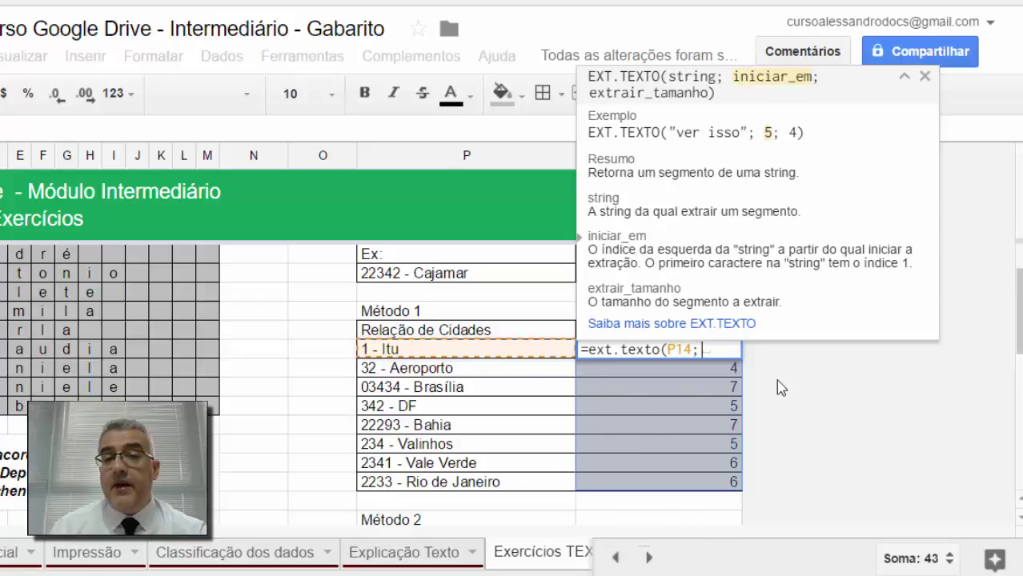
type("5")
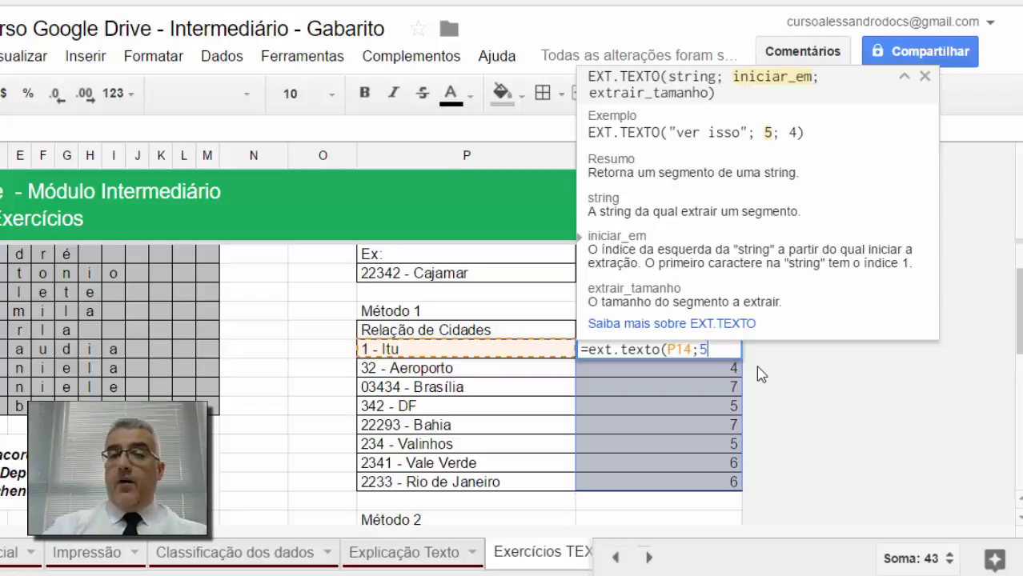
Replace the fixed start position in Q14's EXT.TEXTO formula with LOCALIZAR("-";P14;1) and enter the formula
double_click(703, 349)
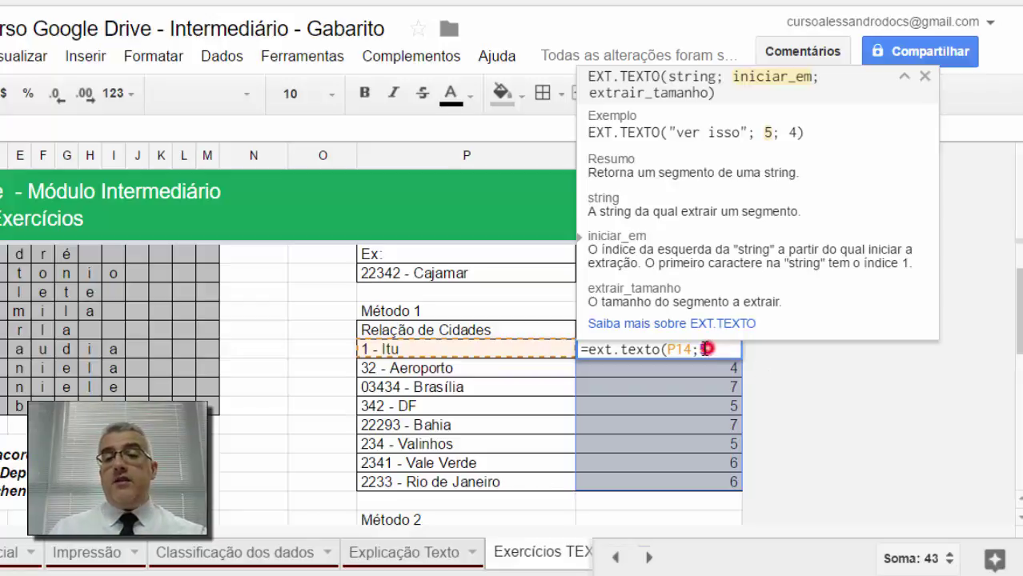
key("BackSpace")
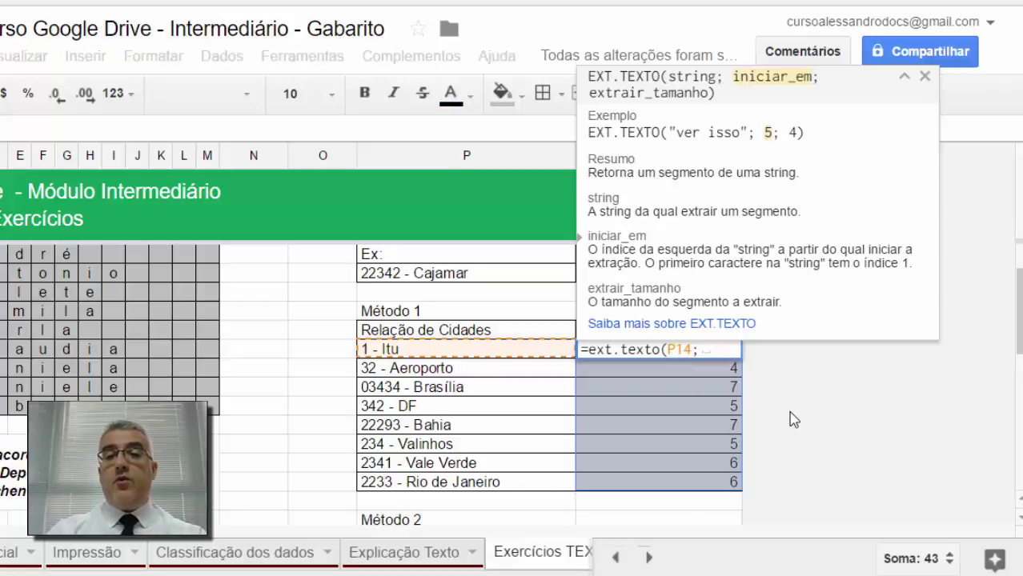
type("localizar(")
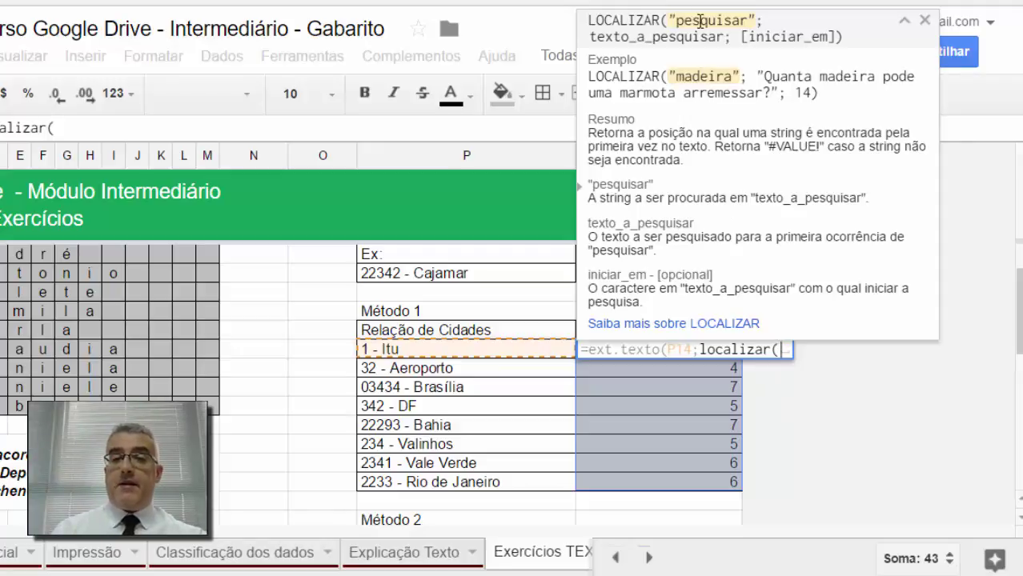
type("\"-\"")
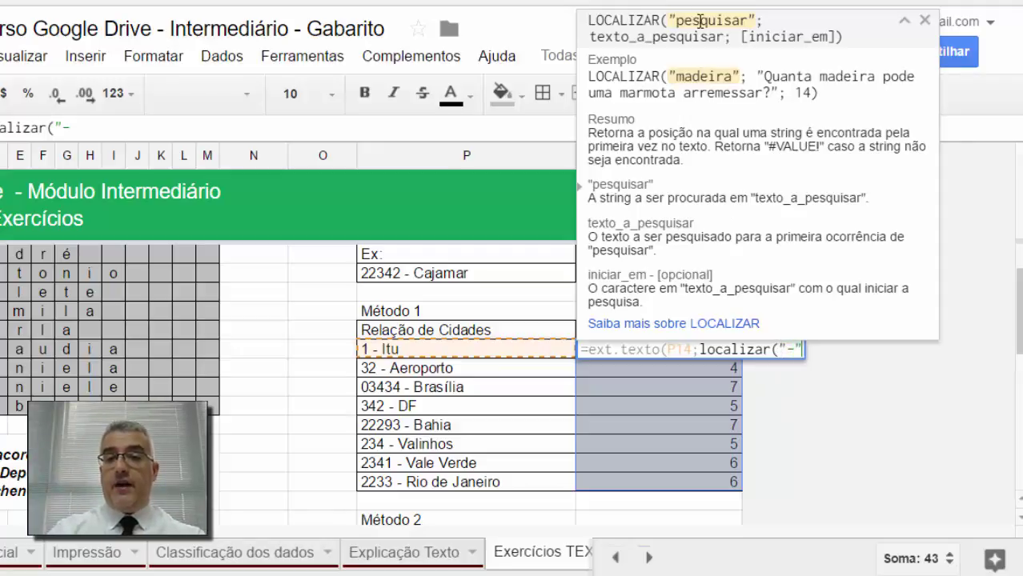
type(";")
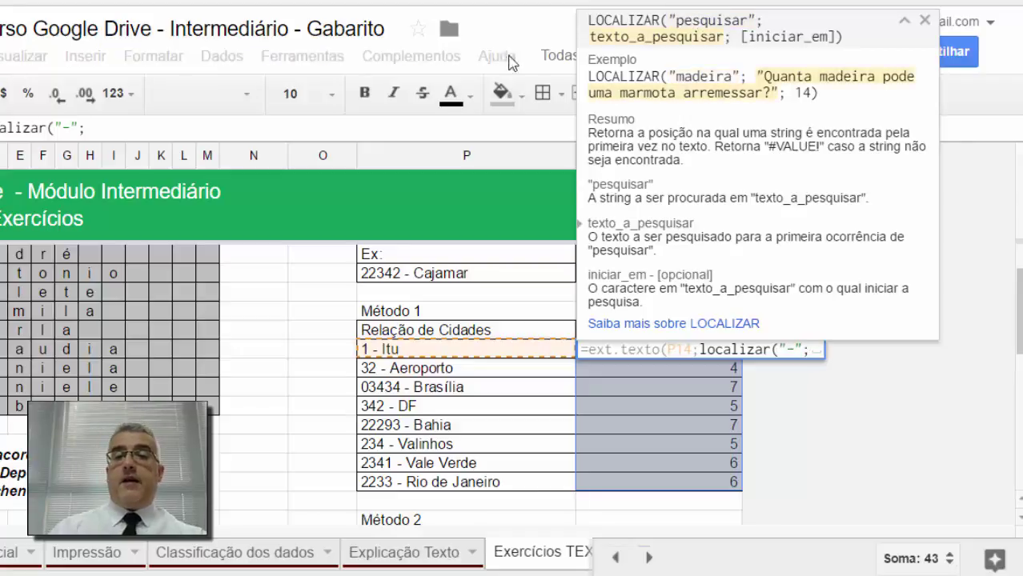
left_click(399, 352)
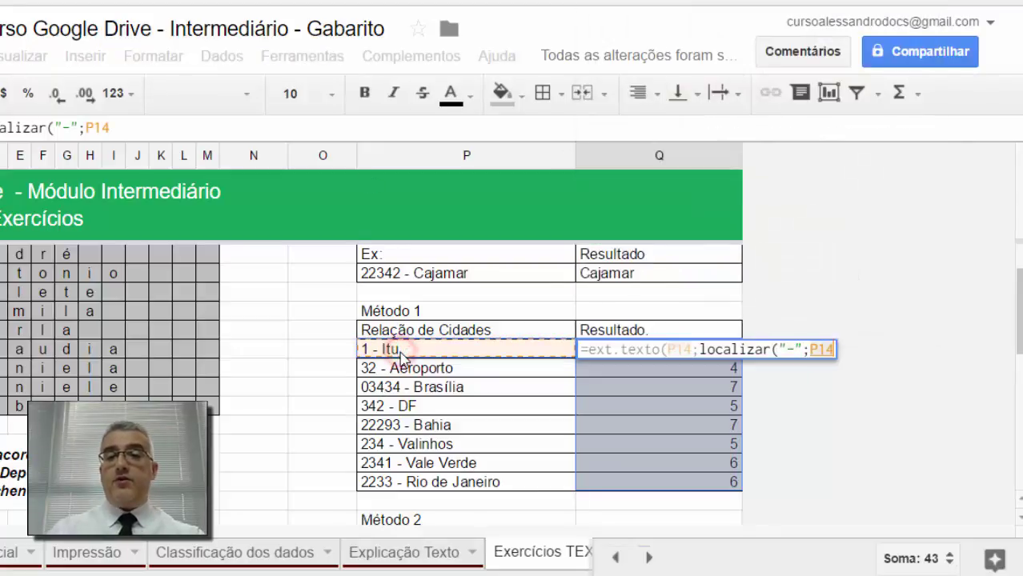
type(";")
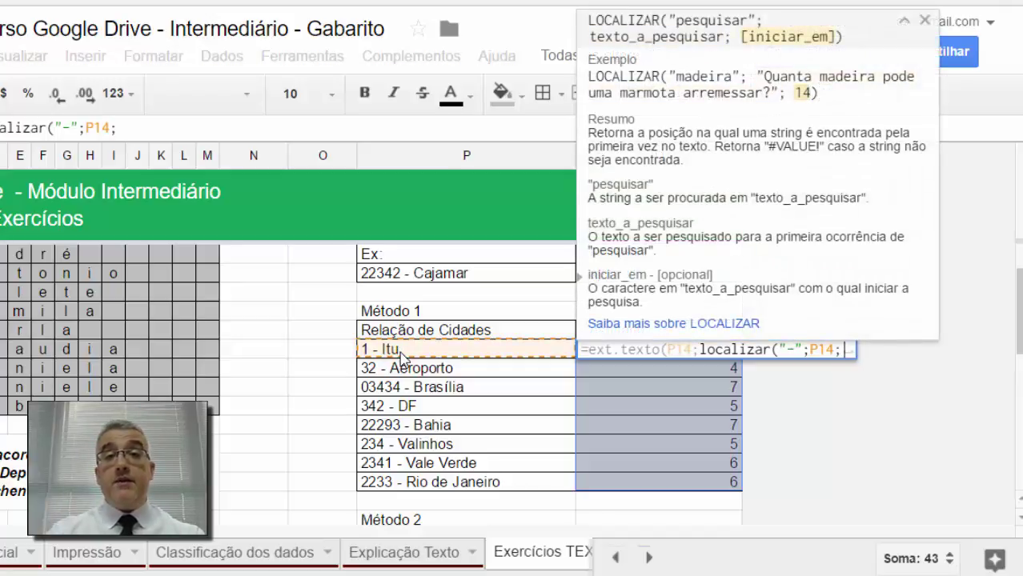
type("1")
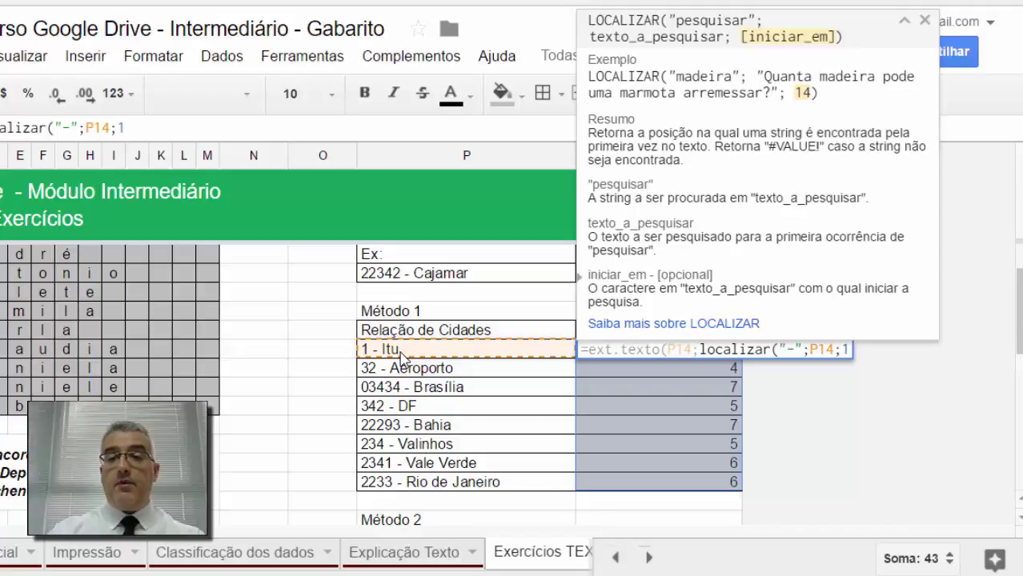
type(")")
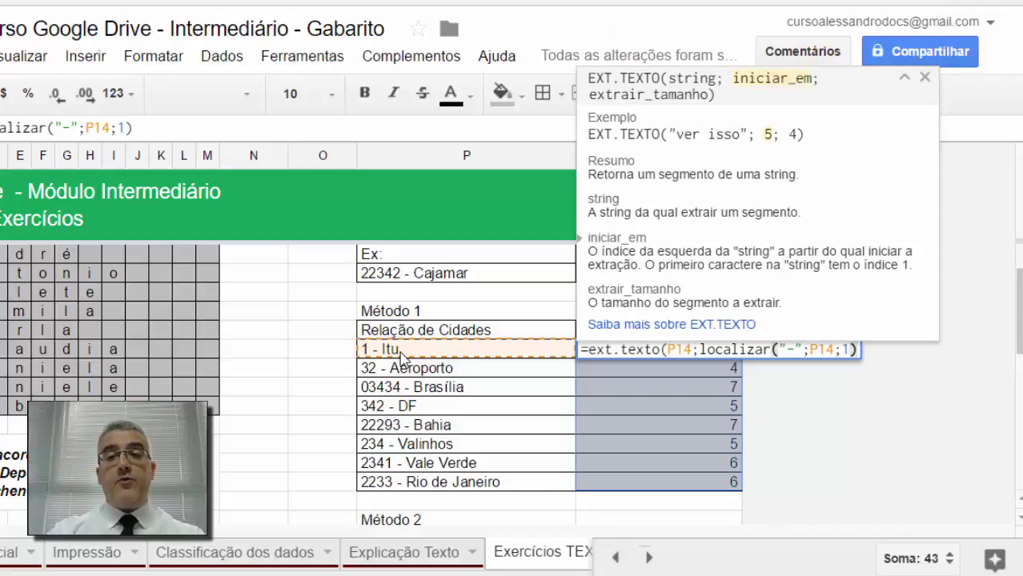
key("Return")
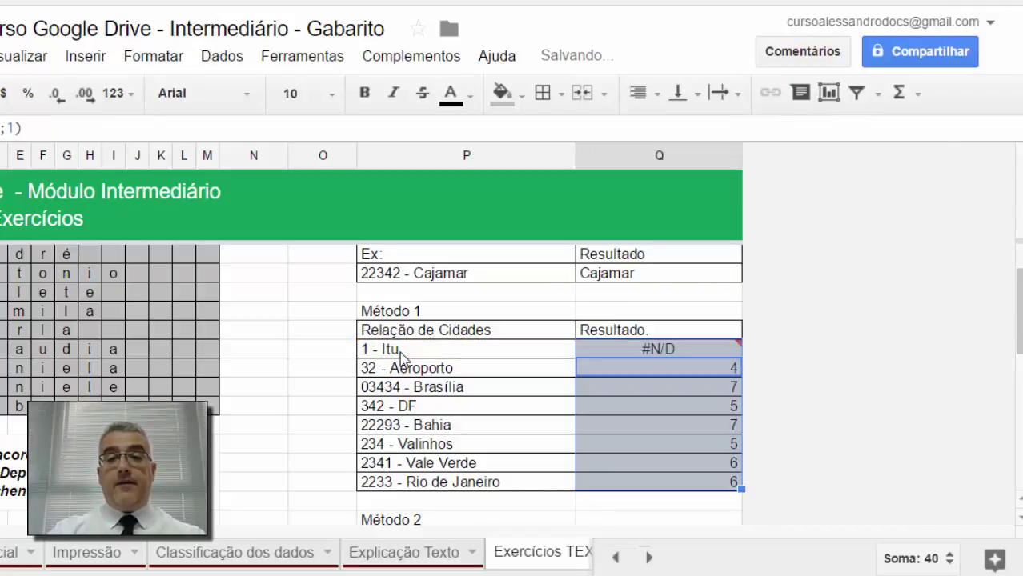
Add 100 as the extraction length in Q14's EXT.TEXTO formula, after the nested LOCALIZAR
key("Up")
key("Return")
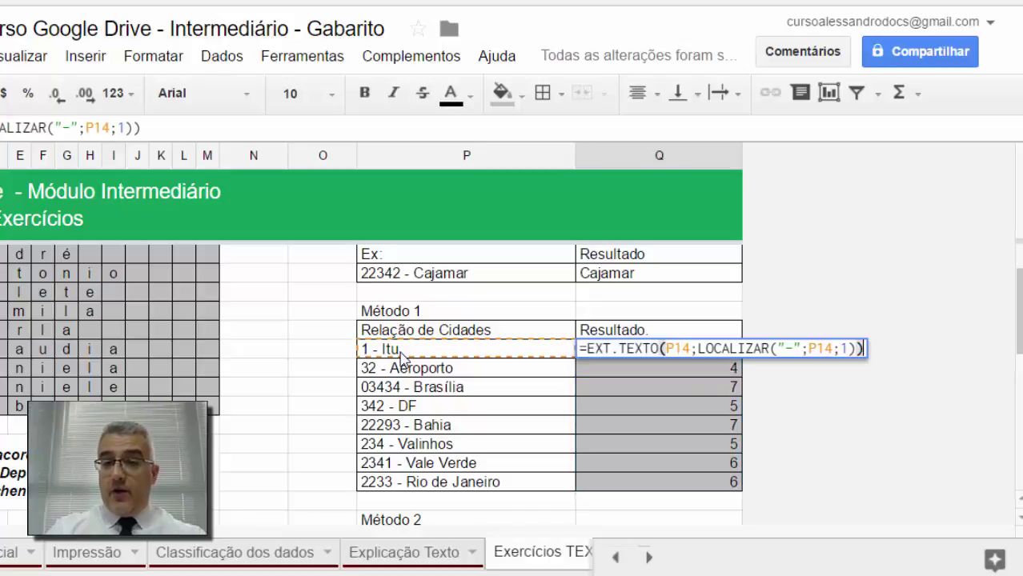
key("Left")
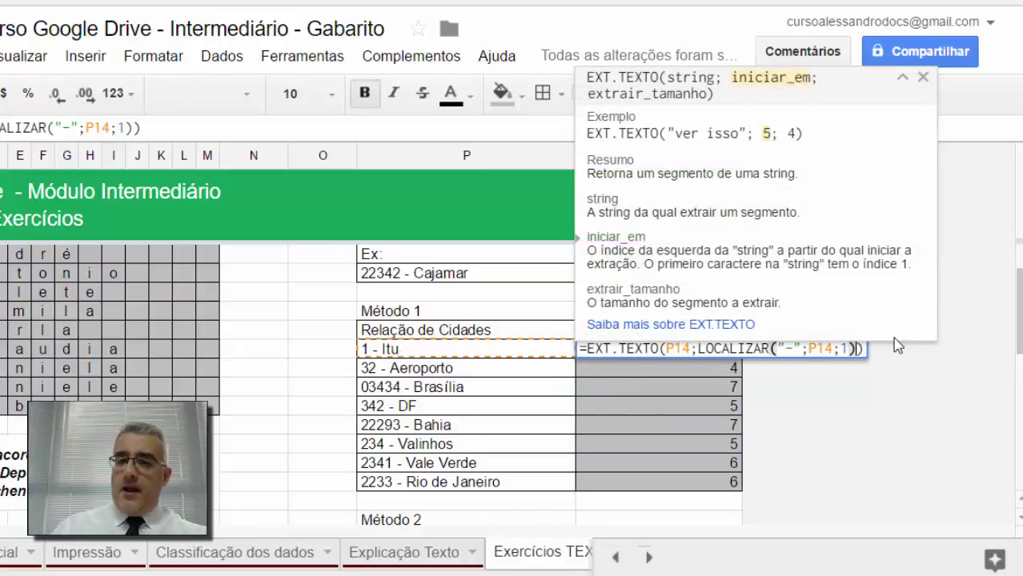
key("Delete")
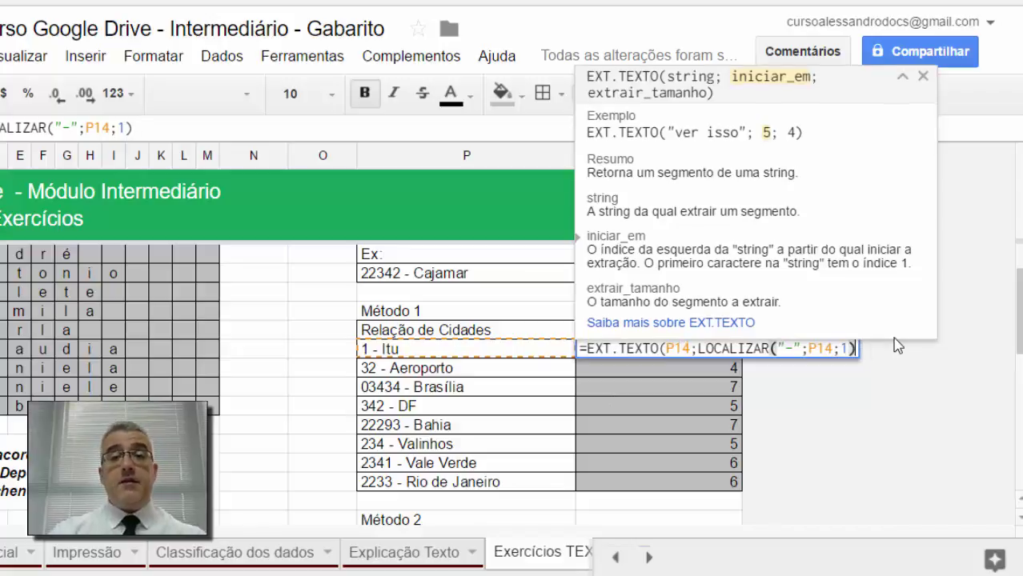
type(";")
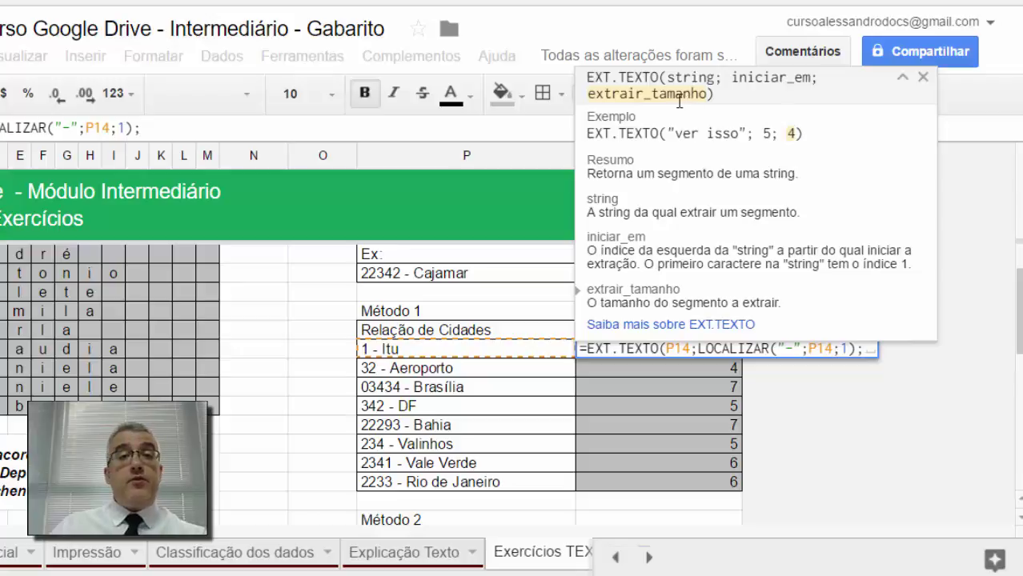
type("100")
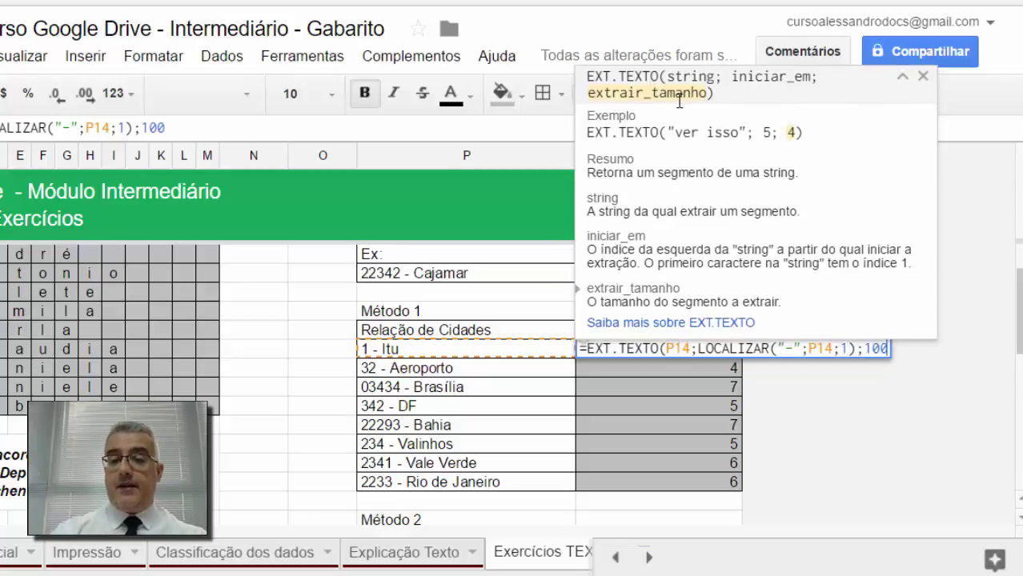
type(")")
key("Return")
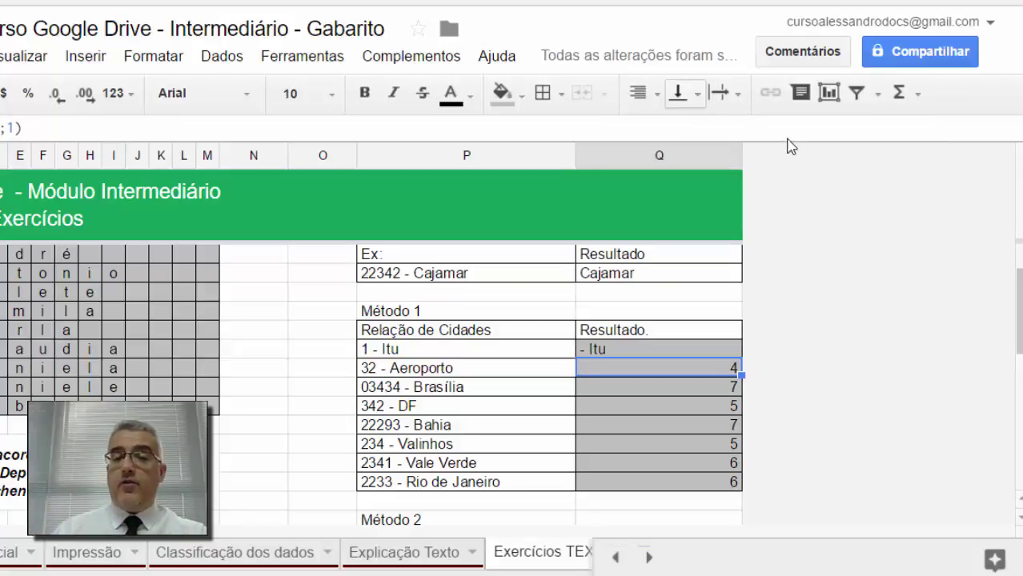
Fill Q14's EXT.TEXTO formula down through Q21 for all the Método 1 cities
left_click(684, 352)
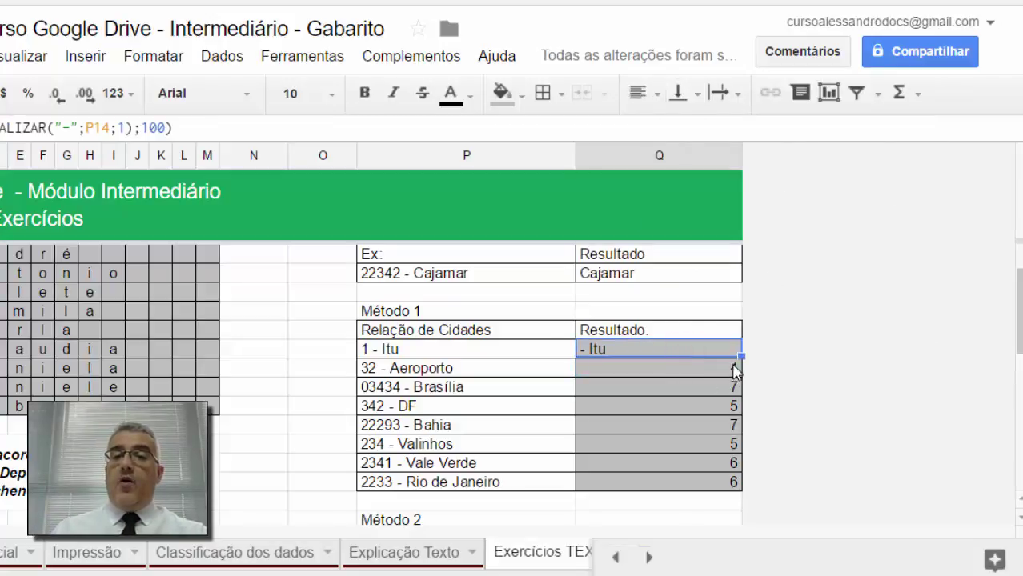
left_click_drag(741, 357, 735, 485)
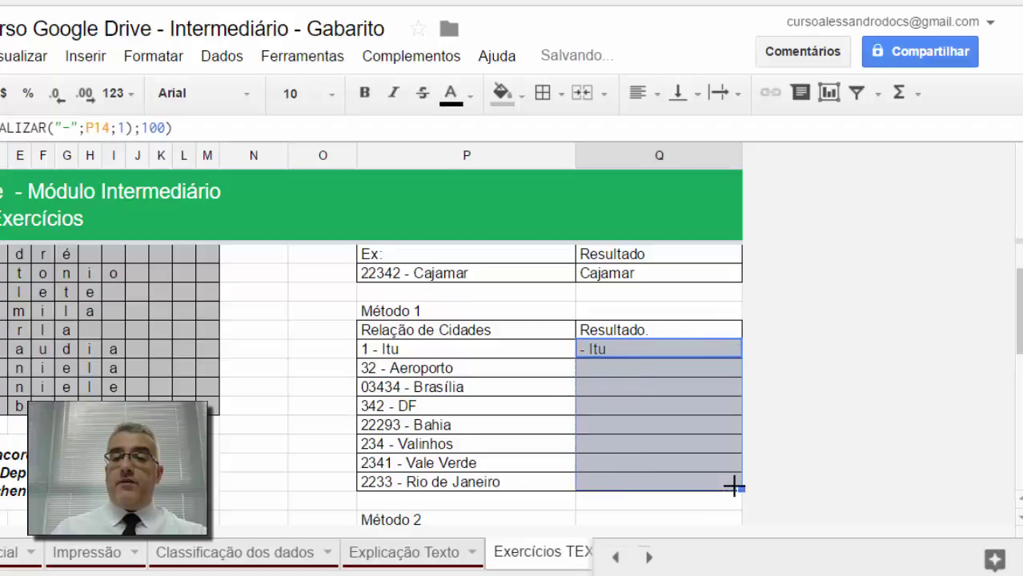
left_click(685, 463)
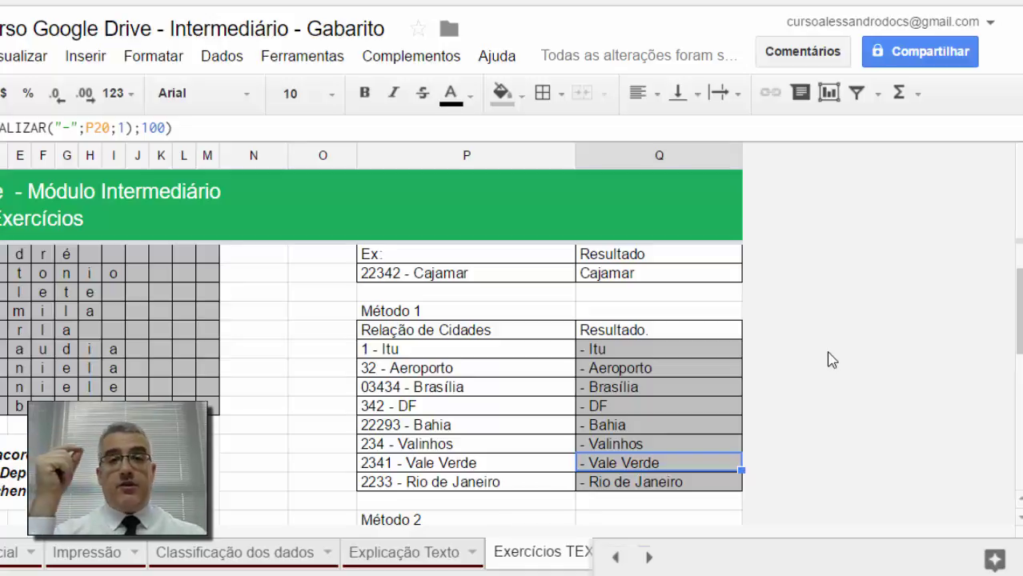
Begin an EXT.TEXTO formula in Q25, the first Método 2 result cell, using P25 as the string
key("Down")
key("Down")
key("Down")
key("Down")
key("Down")
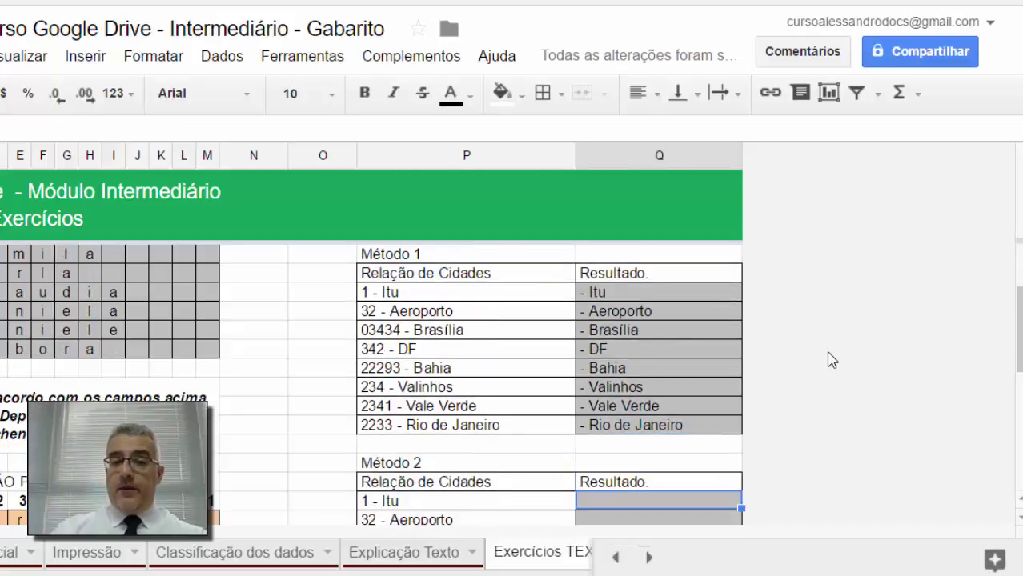
scroll(830, 360, "down", 1)
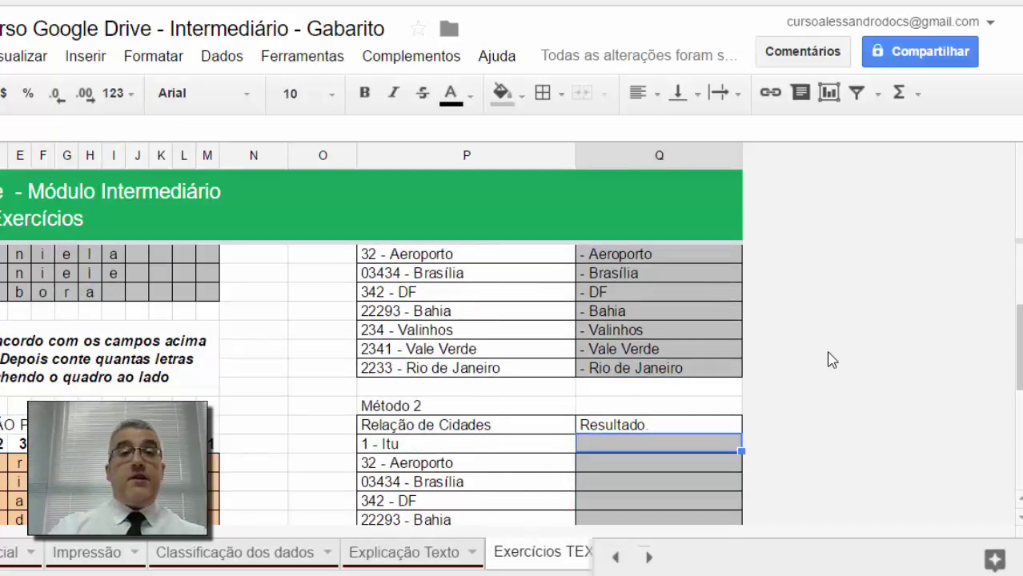
key("Down")
key("Down")
key("Down")
key("Down")
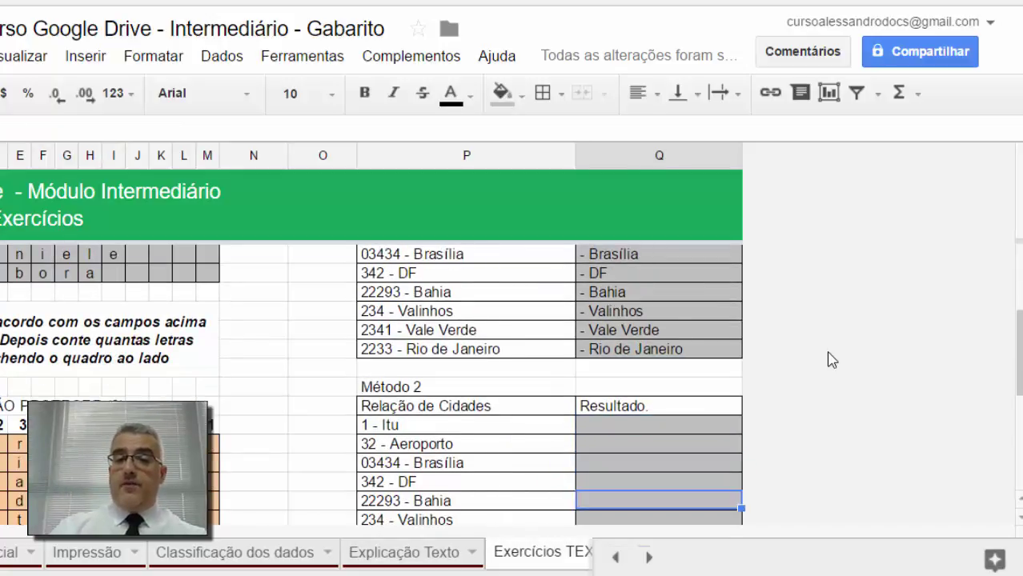
key("Up")
key("Up")
key("Up")
key("Up")
key("Up")
type("=")
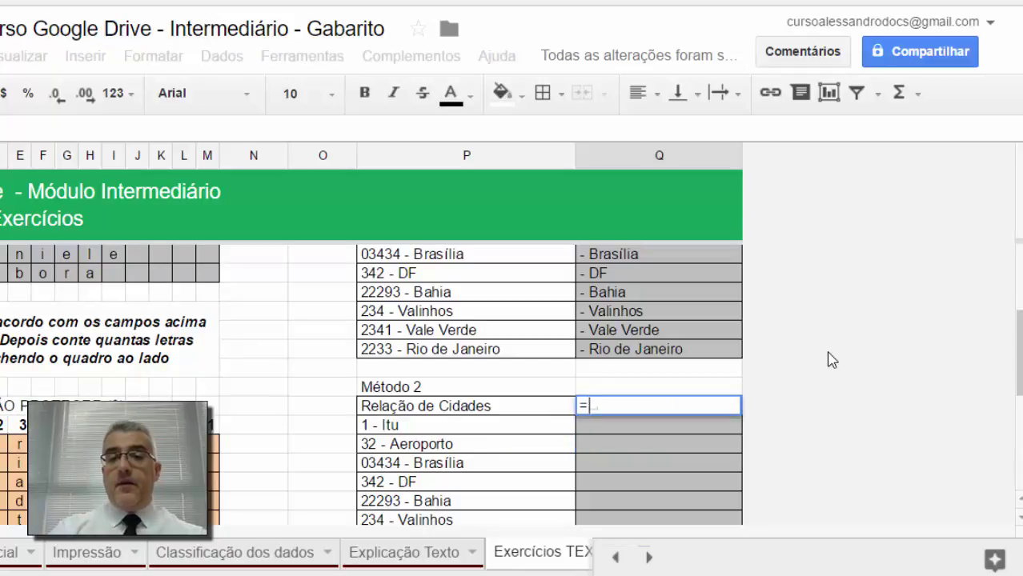
key("Escape")
key("Down")
type("=ext")
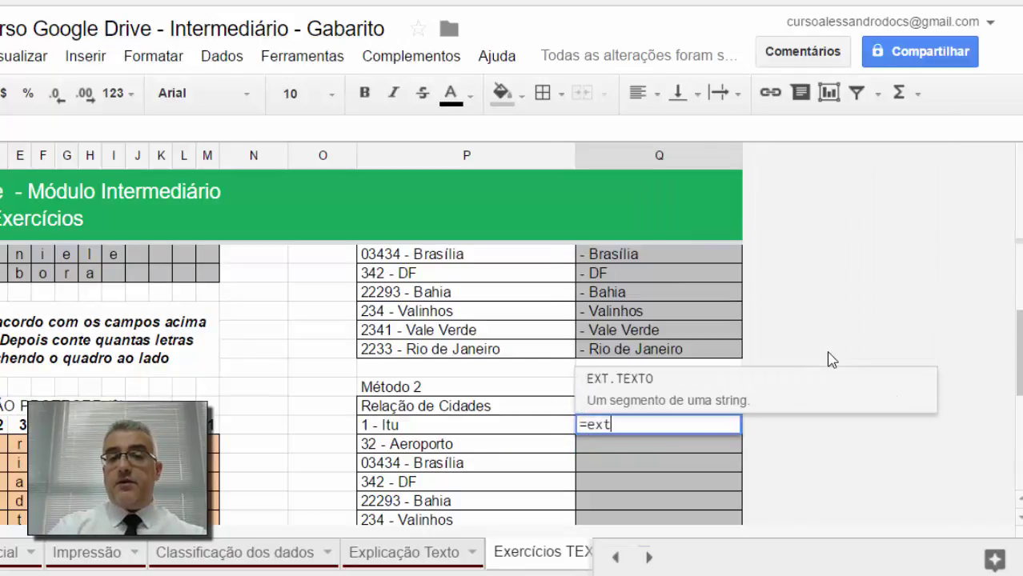
type(".texto(")
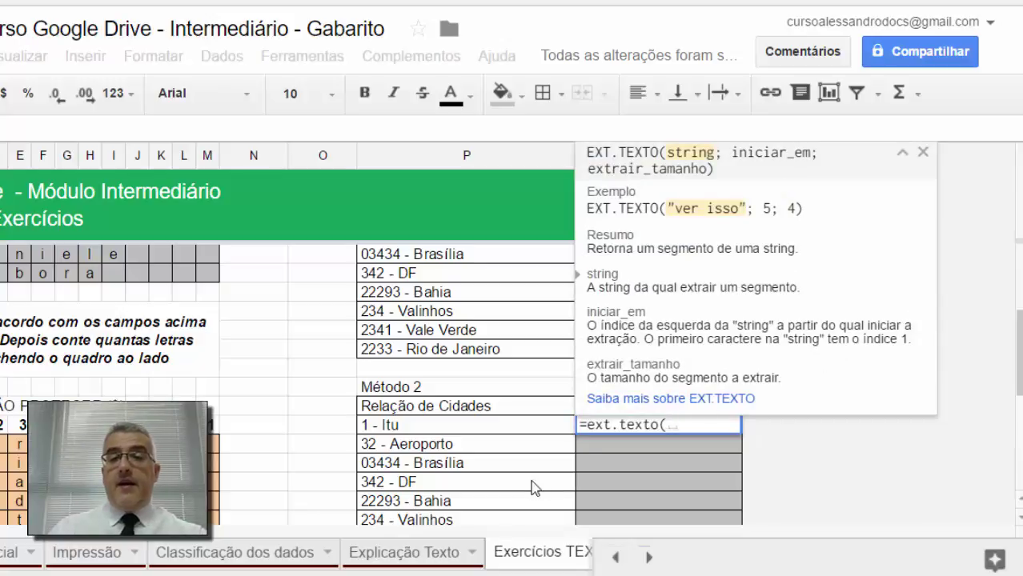
left_click(422, 426)
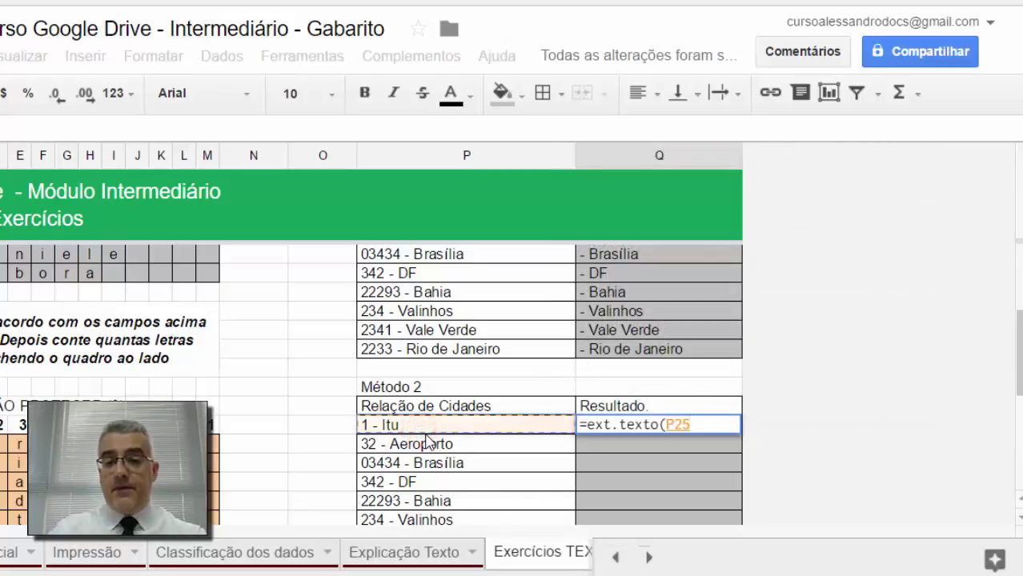
type(";")
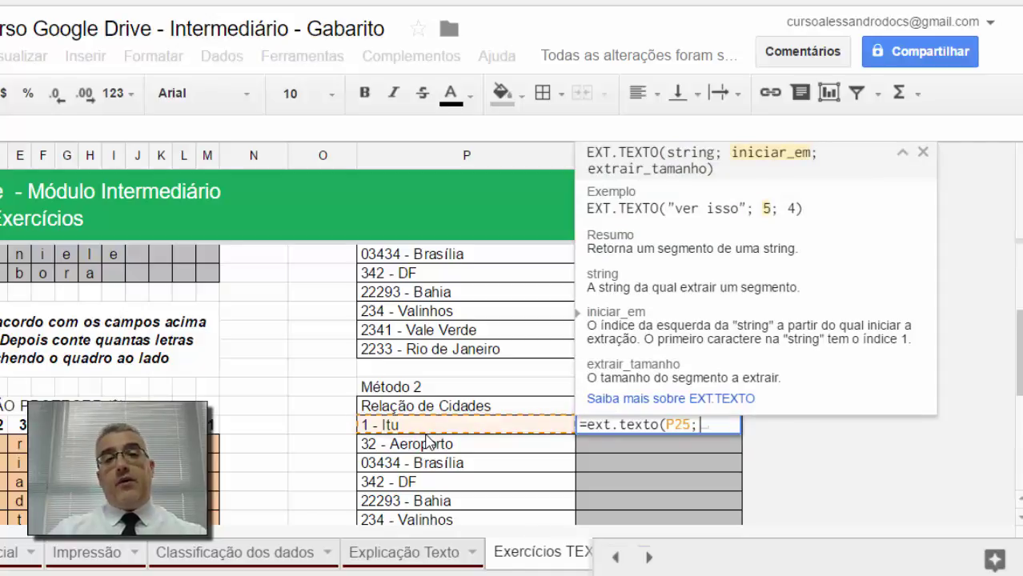
Add LOCALIZAR("-";P25;1) as the start position and 100 as the extraction length in Q25's formula
type("localizar(")
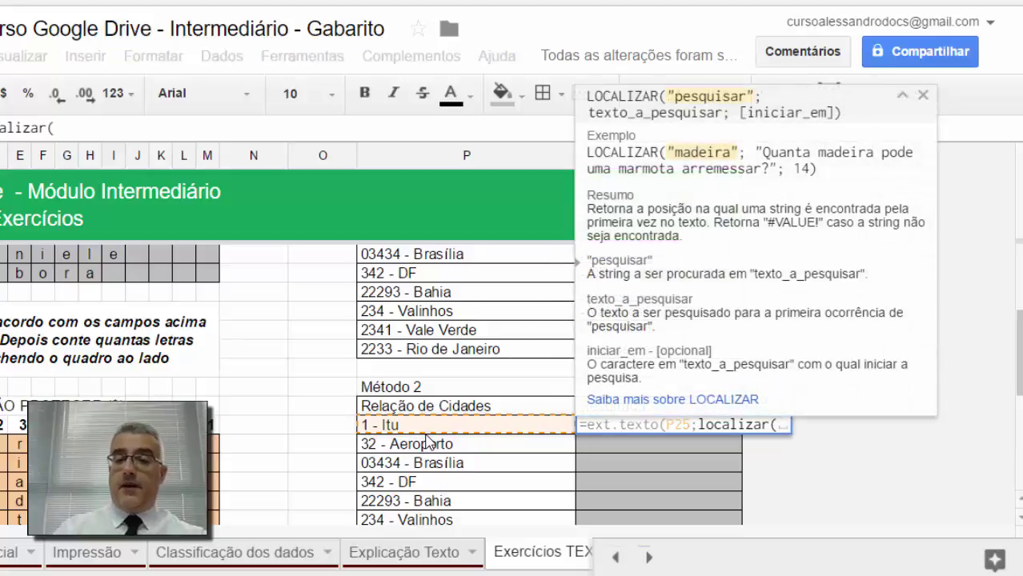
type("\"-\"")
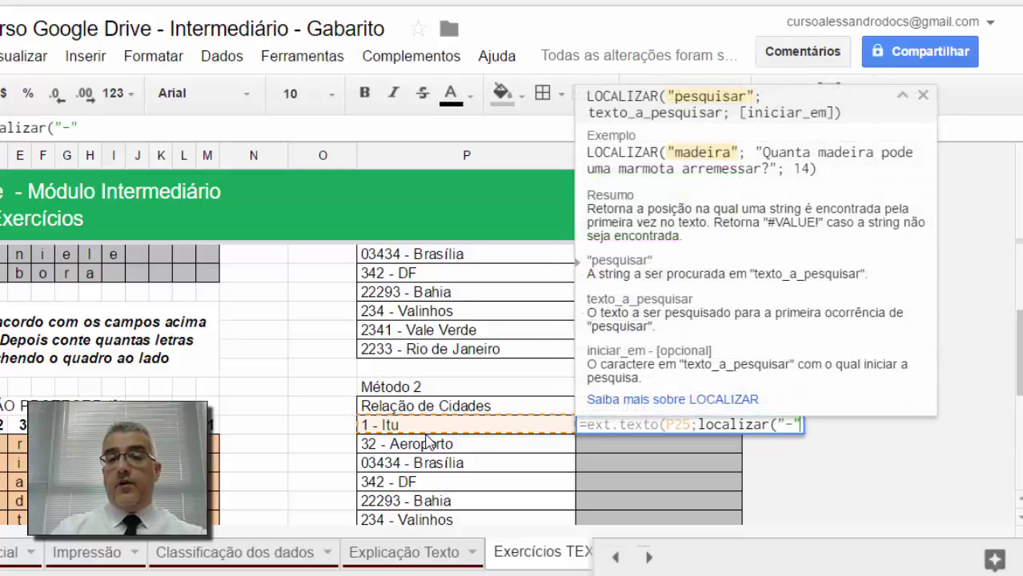
type(";")
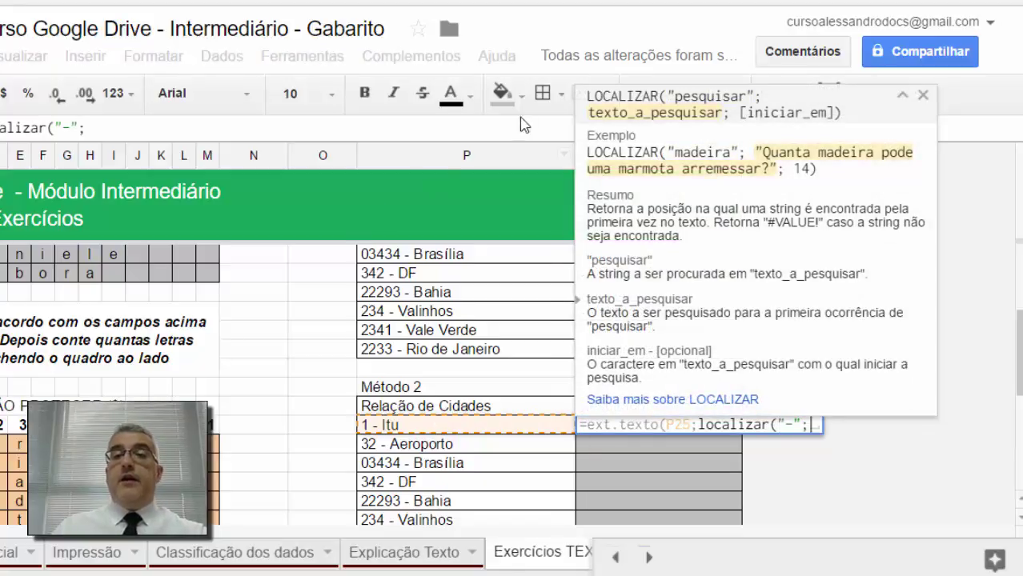
left_click(491, 427)
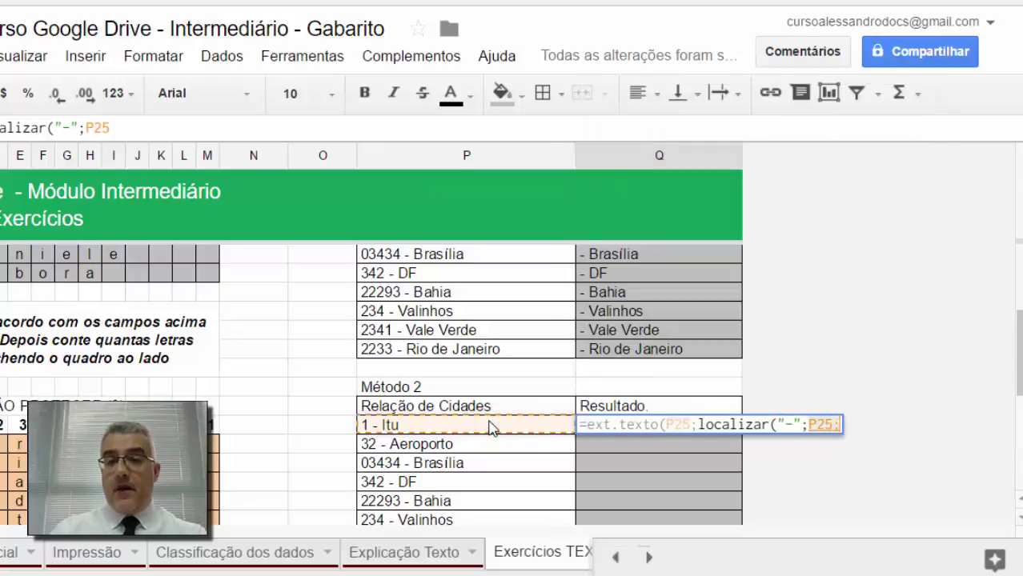
type(";1")
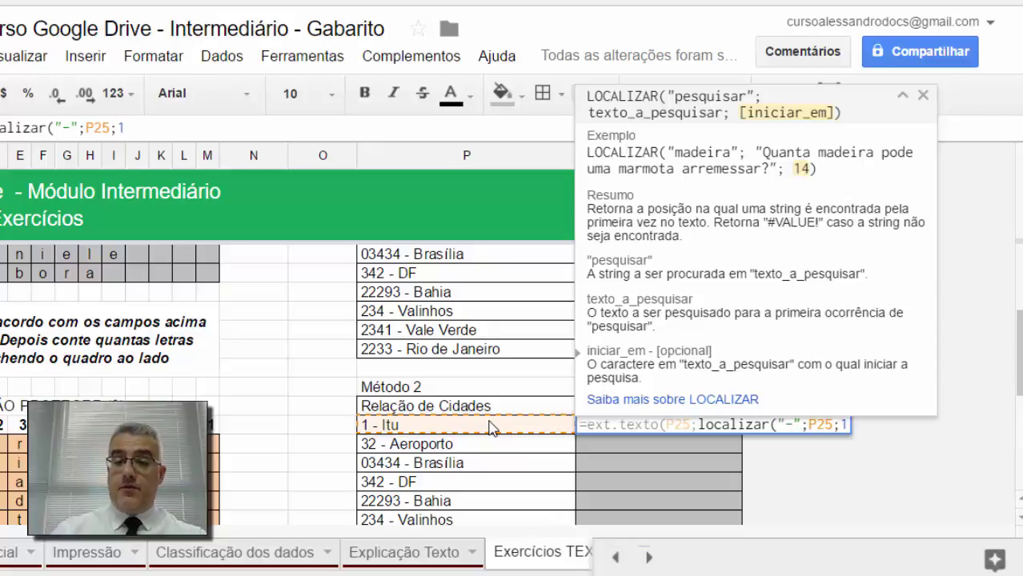
type(")")
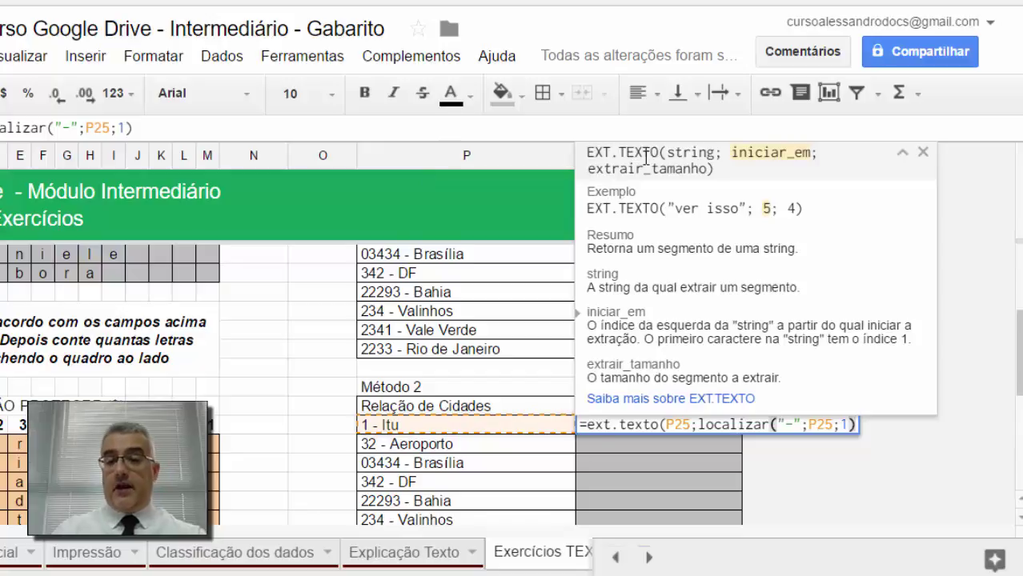
type(";")
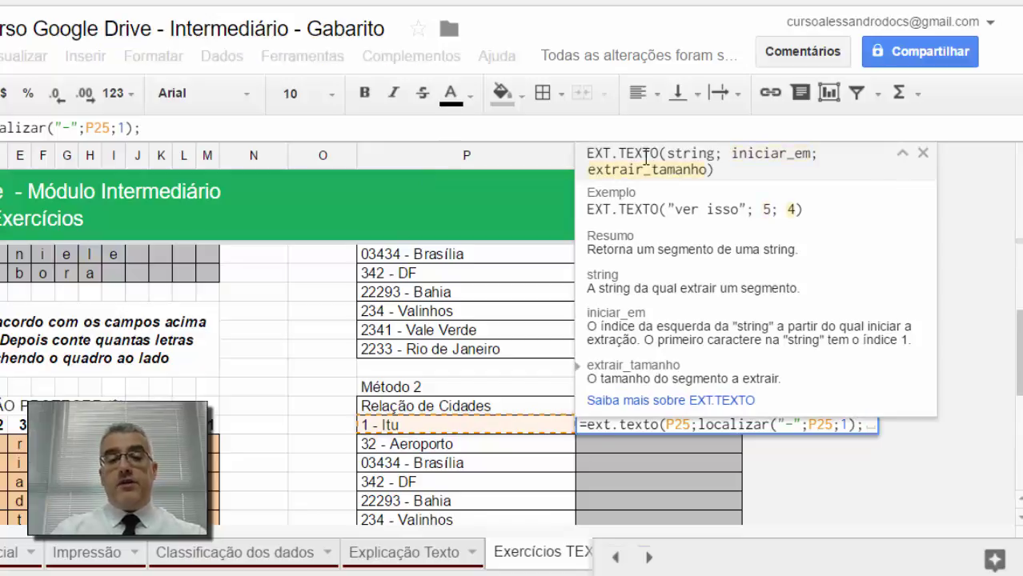
type("100)")
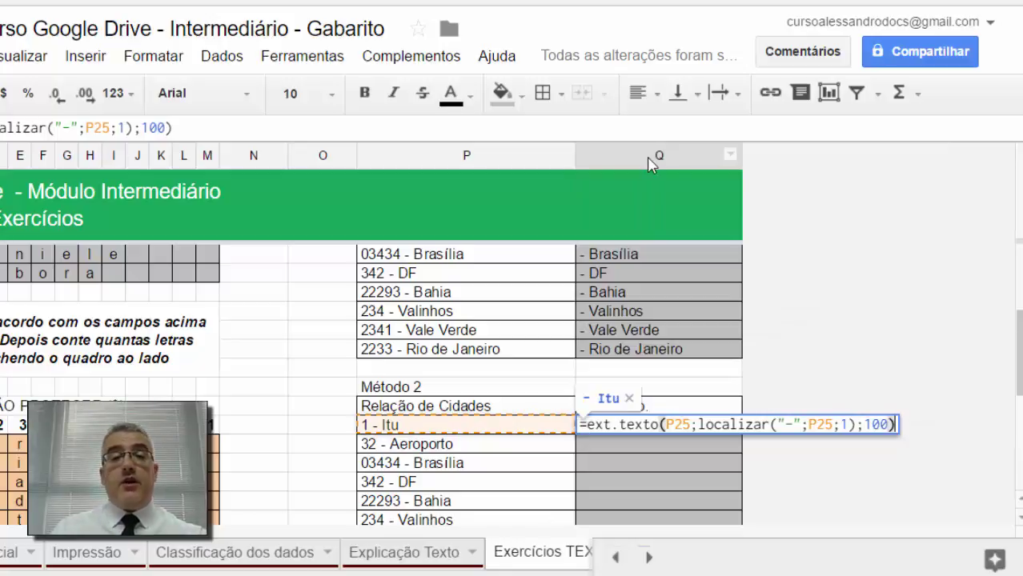
Add +2 after the nested LOCALIZAR in Q25's formula, and fill the formula down through Q32
left_click(698, 426)
left_click_drag(698, 426, 854, 431)
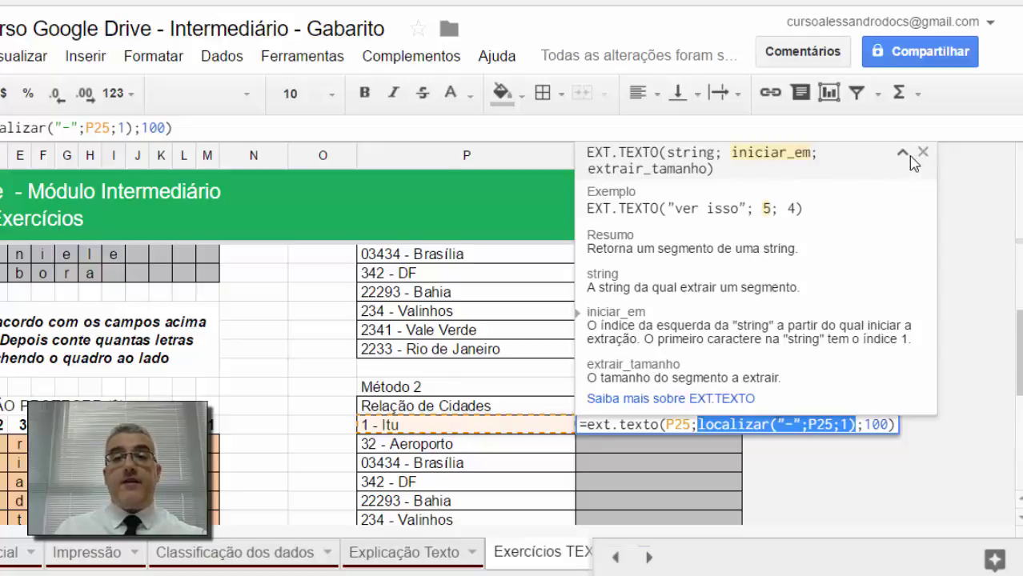
key("ctrl+a")
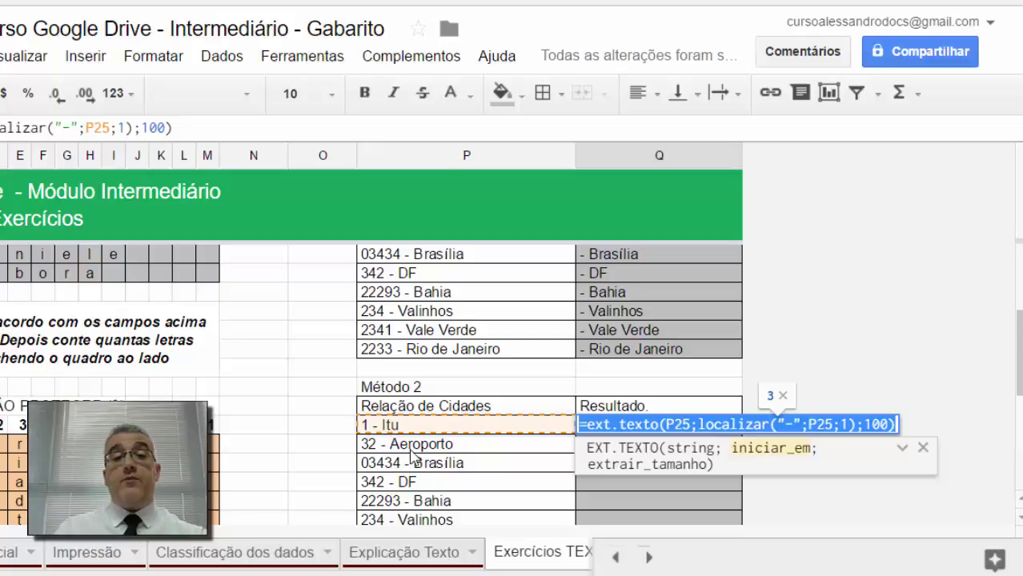
left_click(855, 425)
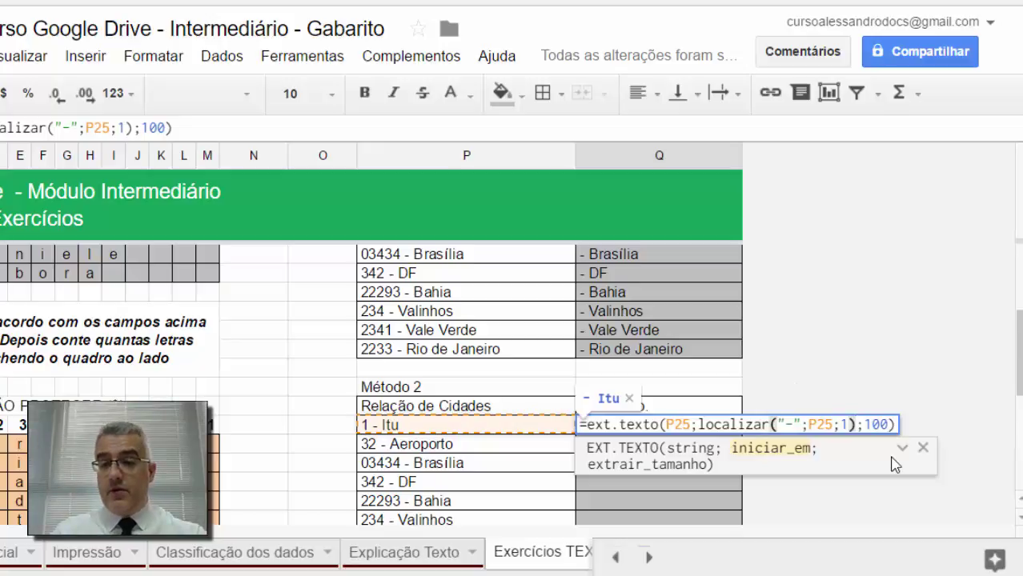
type("+ ")
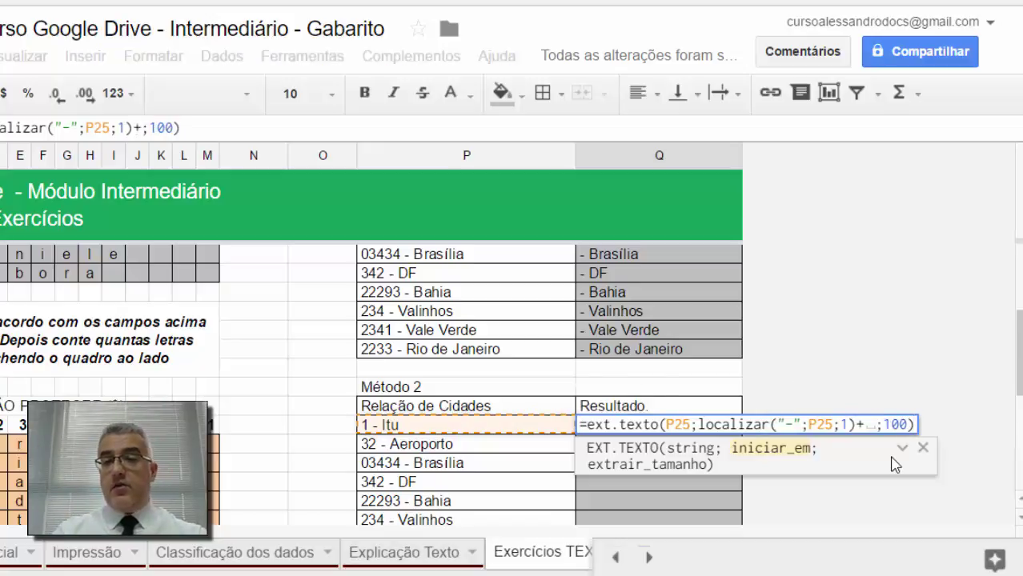
type("2")
key("Return")
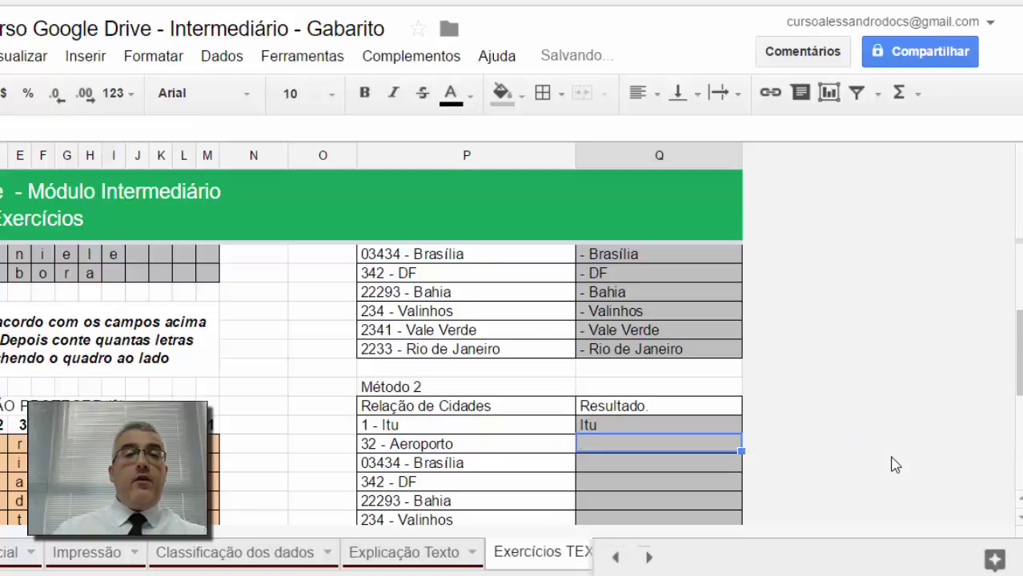
left_click(655, 433)
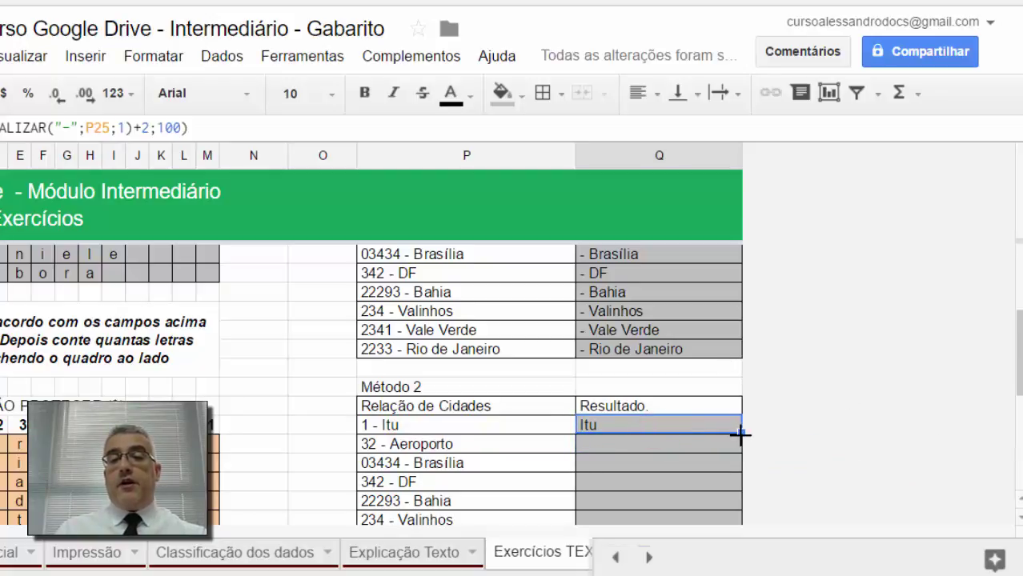
left_click_drag(742, 433, 740, 465)
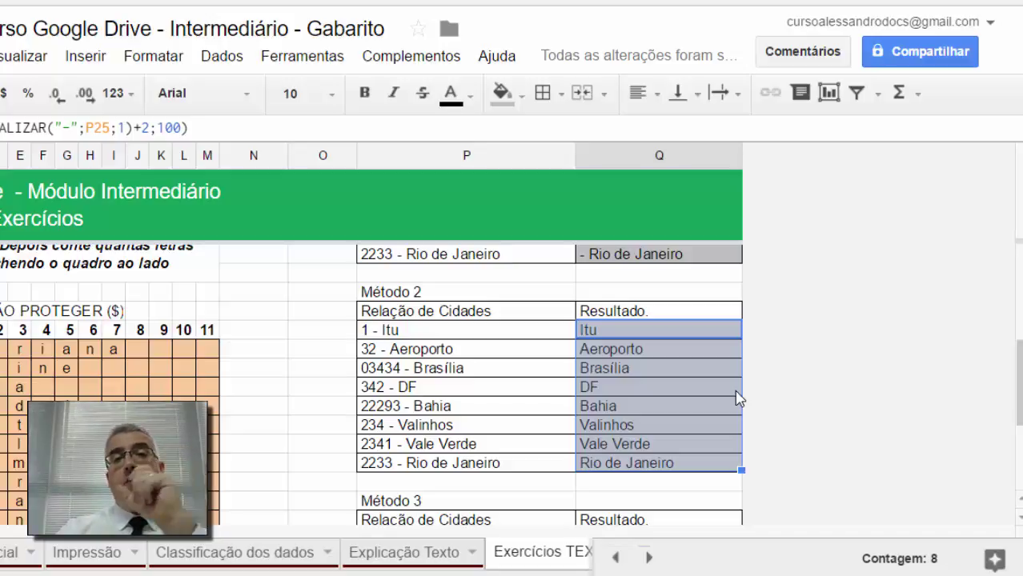
Clear the Método 1 results in Q14:Q21
key("Up")
key("Up")
key("Up")
key("Up")
key("Up")
key("Up")
key("Up")
key("Up")
key("Up")
key("Up")
key("Up")
key("Up")
key("Up")
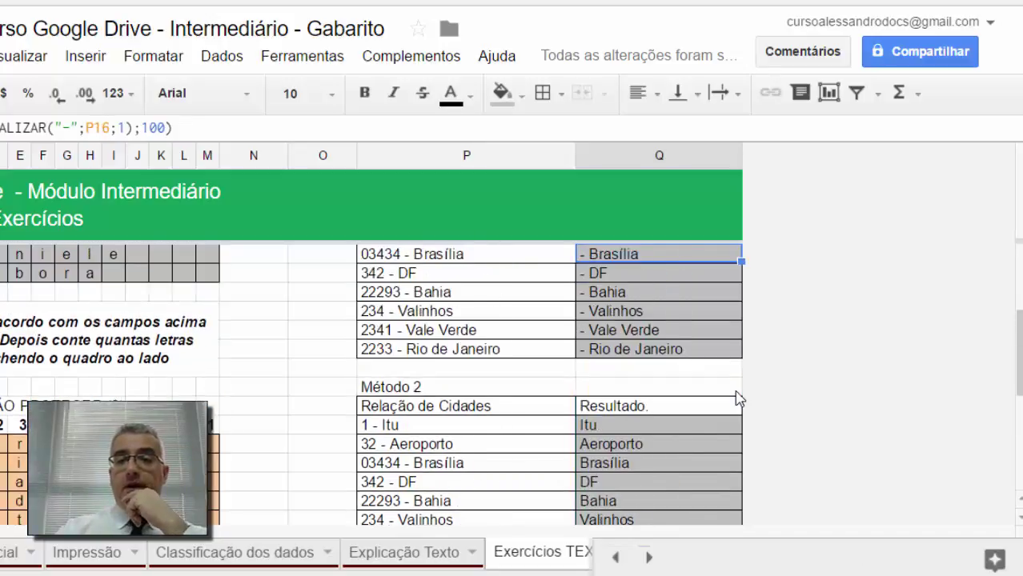
key("Down")
key("Down")
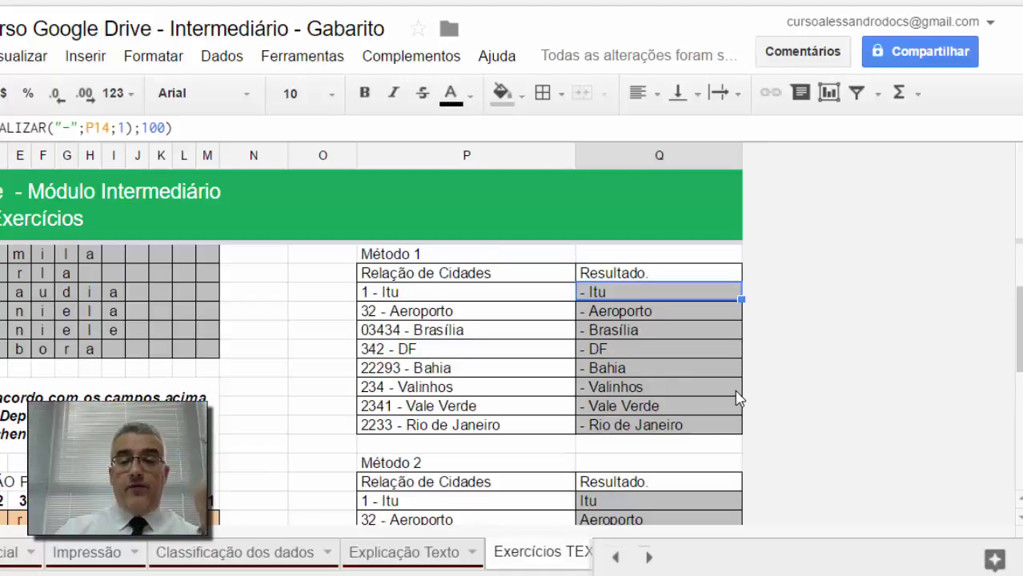
key("ctrl+shift+Down")
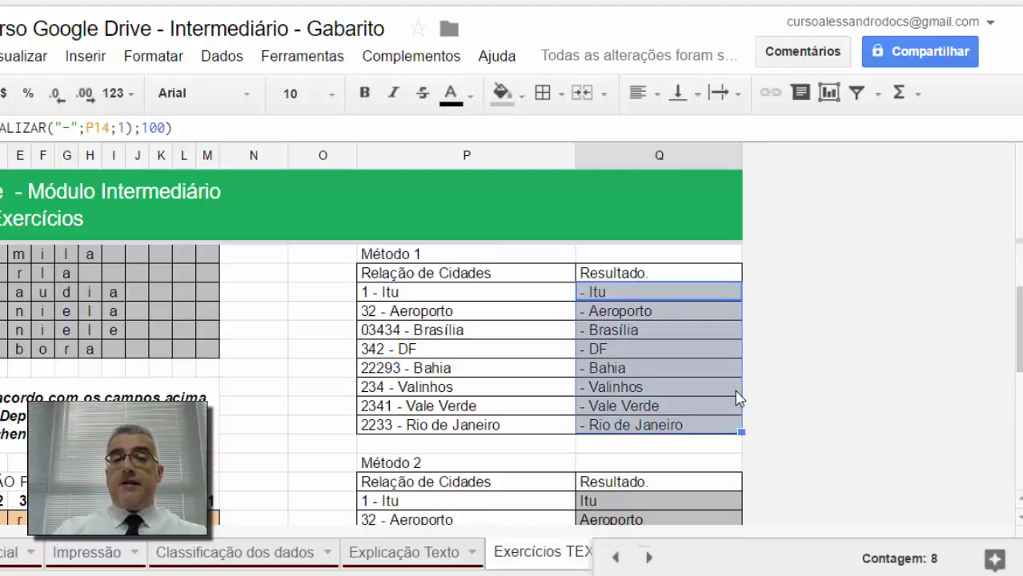
key("ctrl+d")
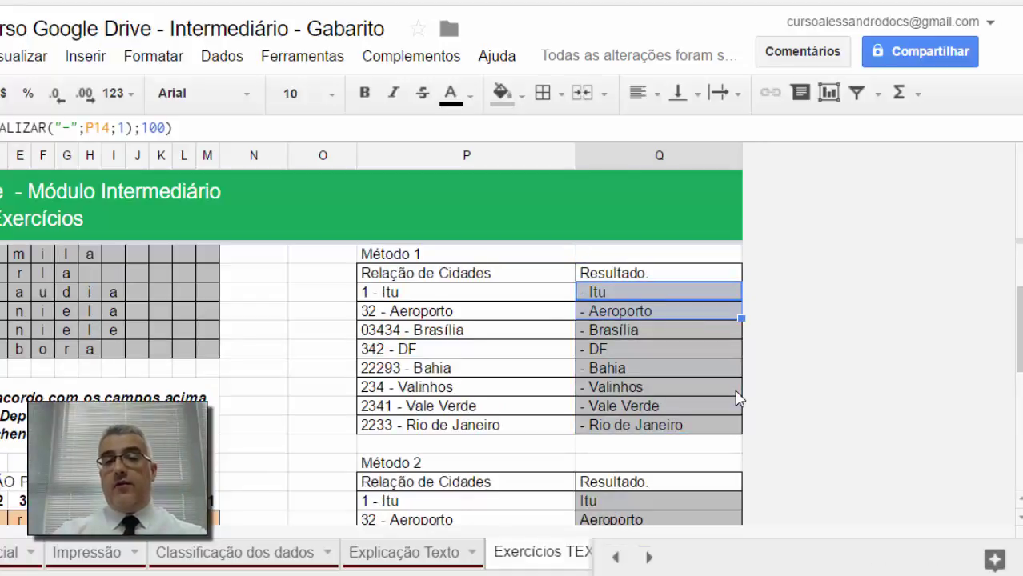
key("Delete")
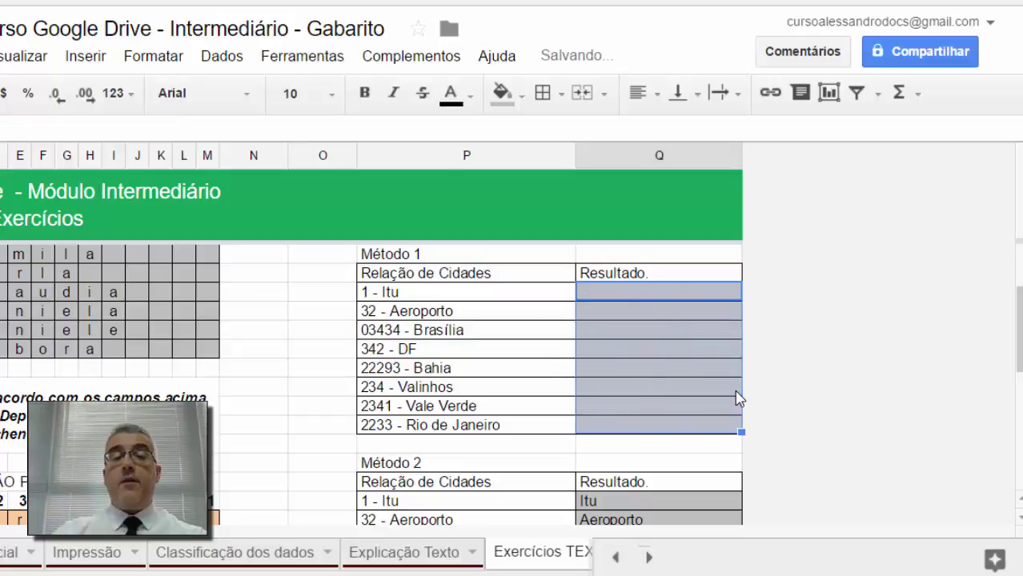
Begin an EXT.TEXTO formula in Q14, the first Método 1 result cell, with P14 as the string and 1 as the start position
key("Up")
key("Down")
type("=")
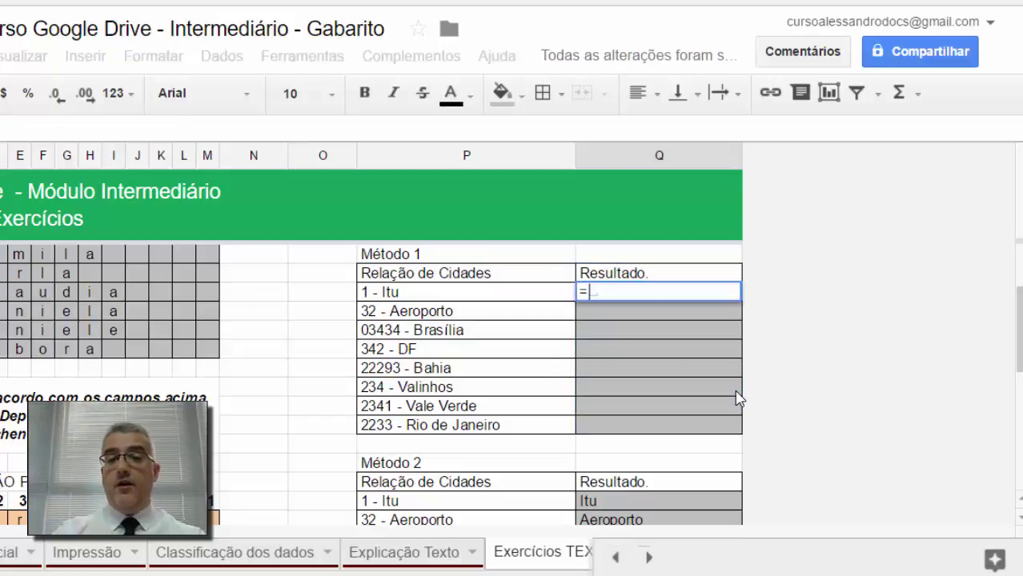
type("ext.texto(")
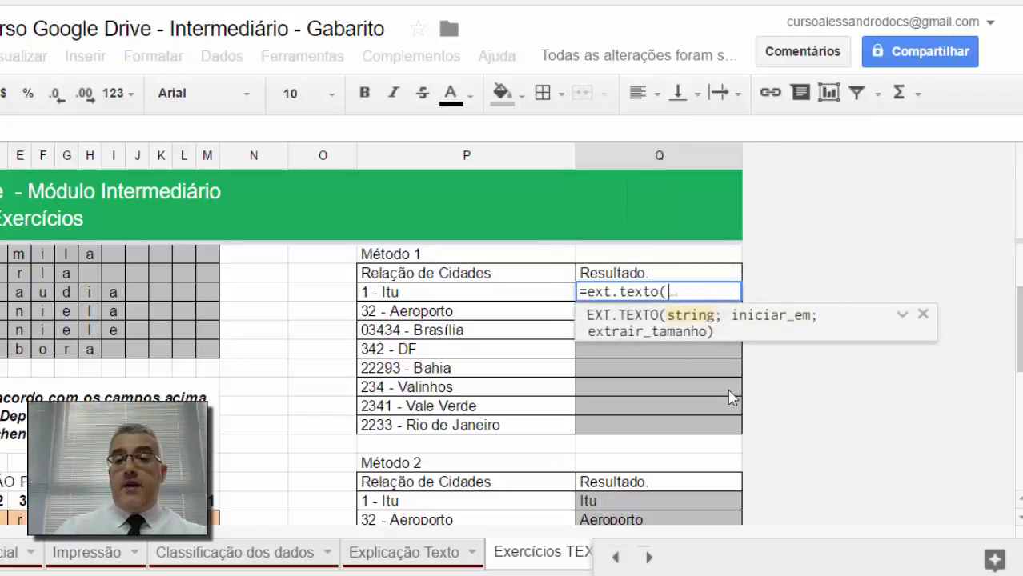
left_click(401, 293)
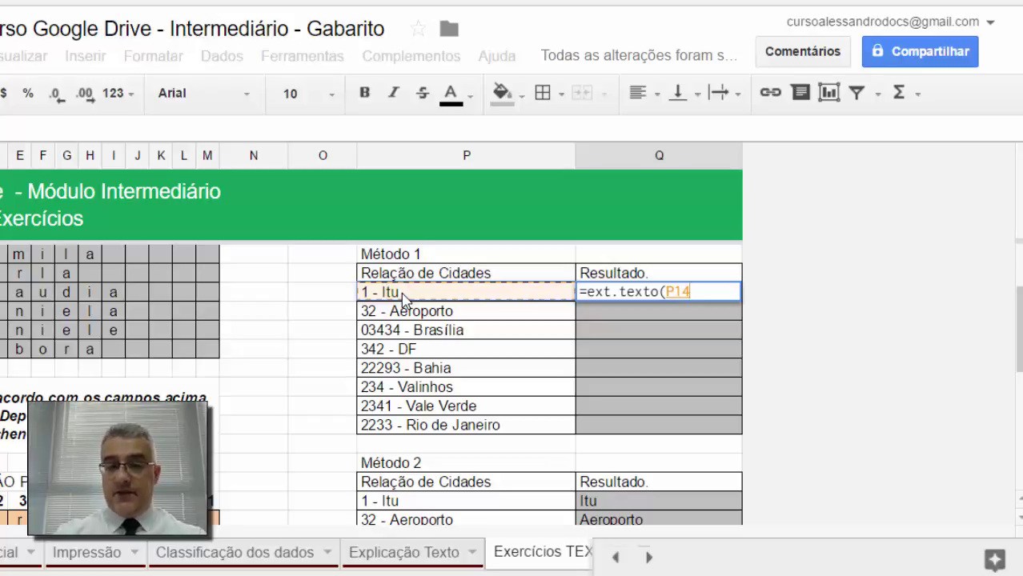
type(";")
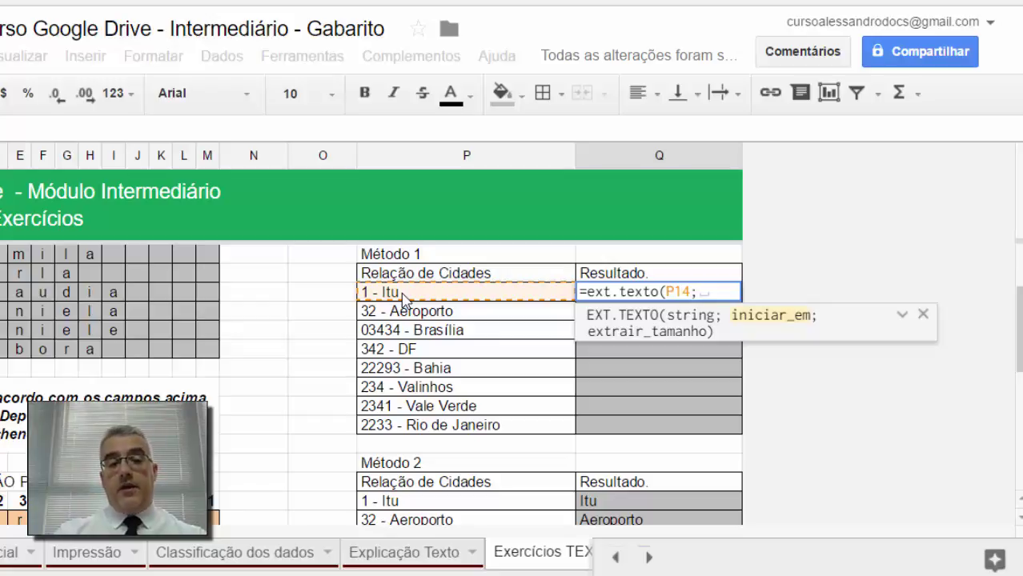
type("1")
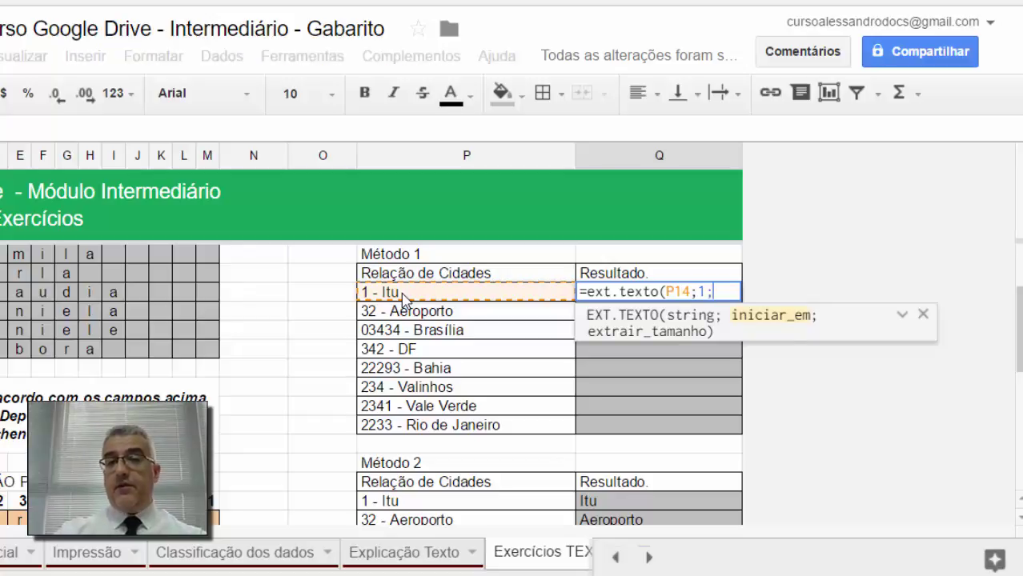
type(";")
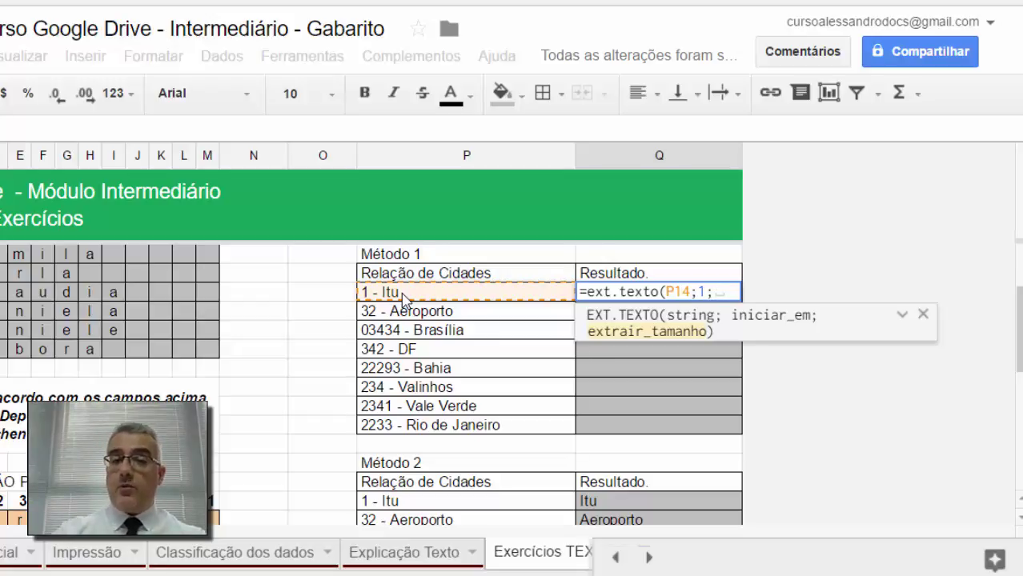
Complete Q14's formula with LOCALIZAR("-";P14;1)-2 as the extraction length
type("localizar(")
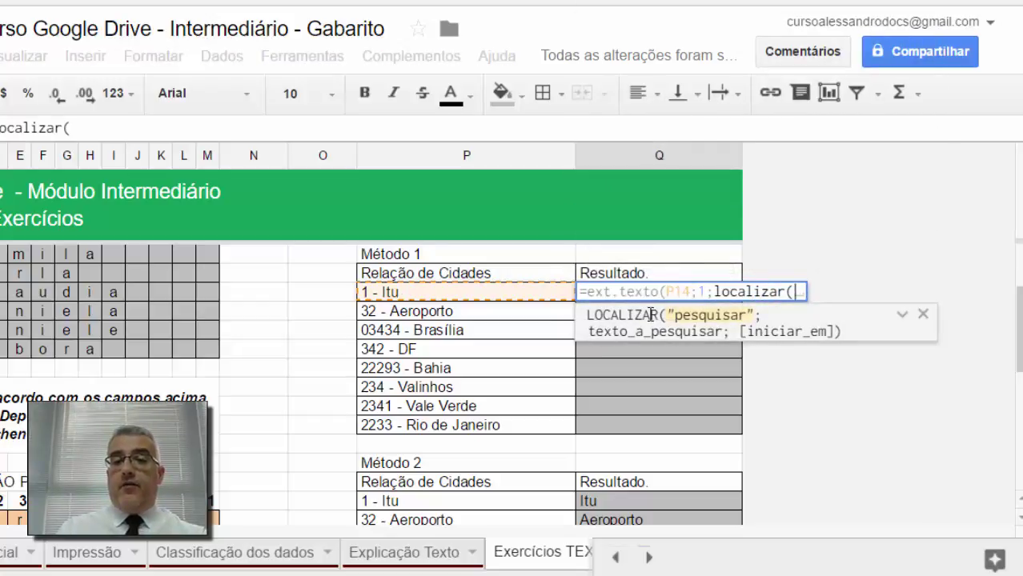
type("\"-\";")
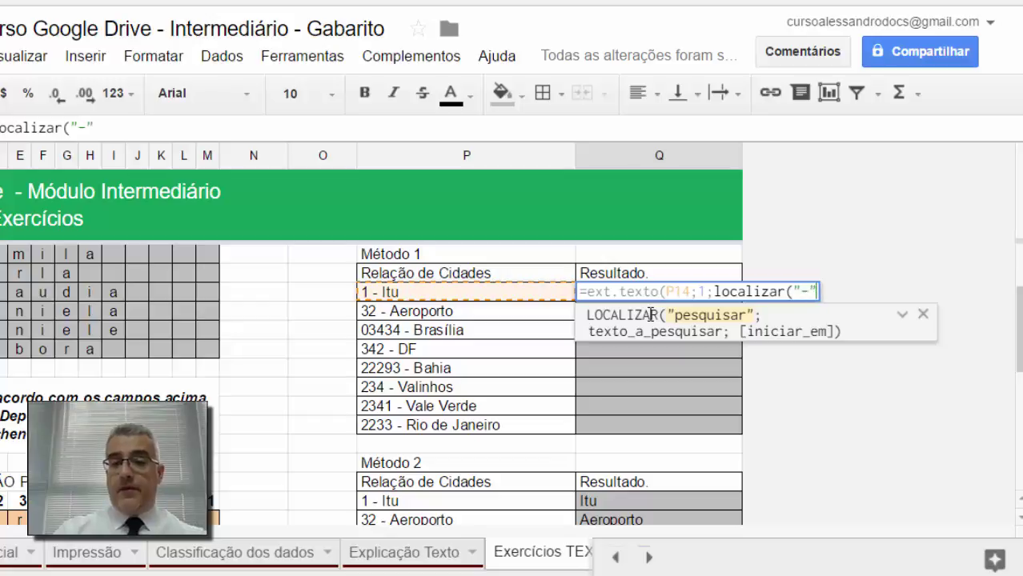
left_click(415, 297)
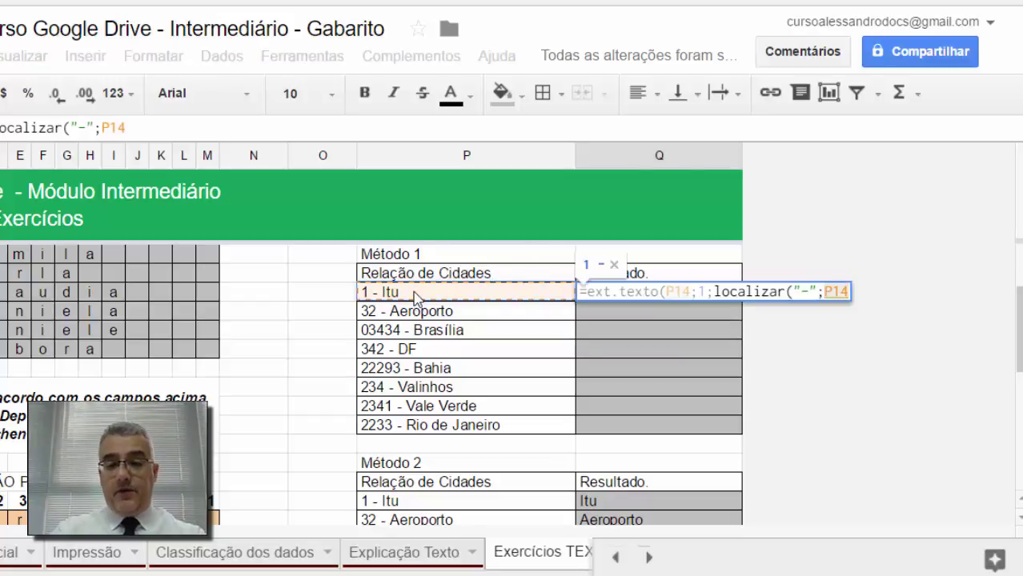
type(";1")
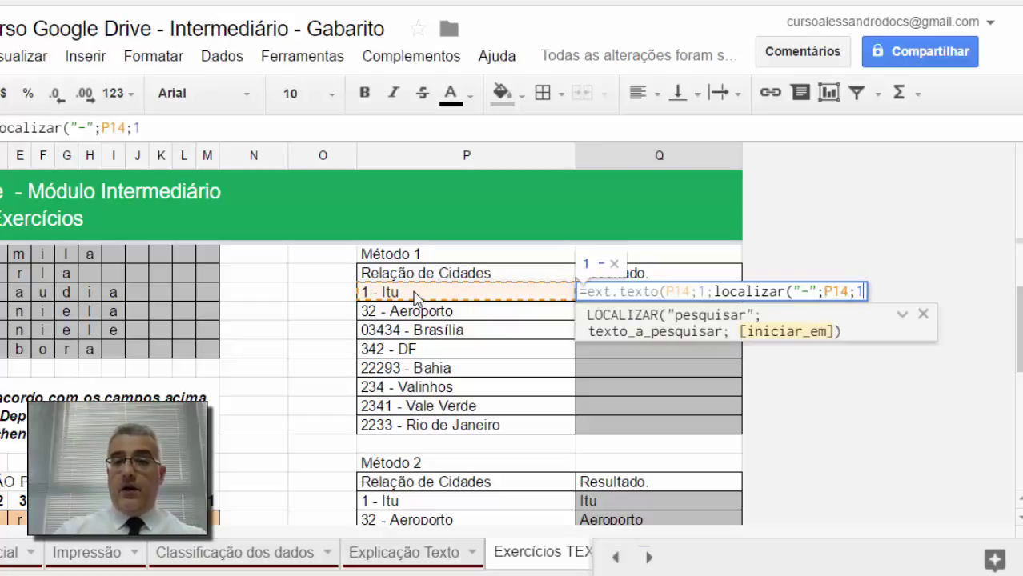
type(")")
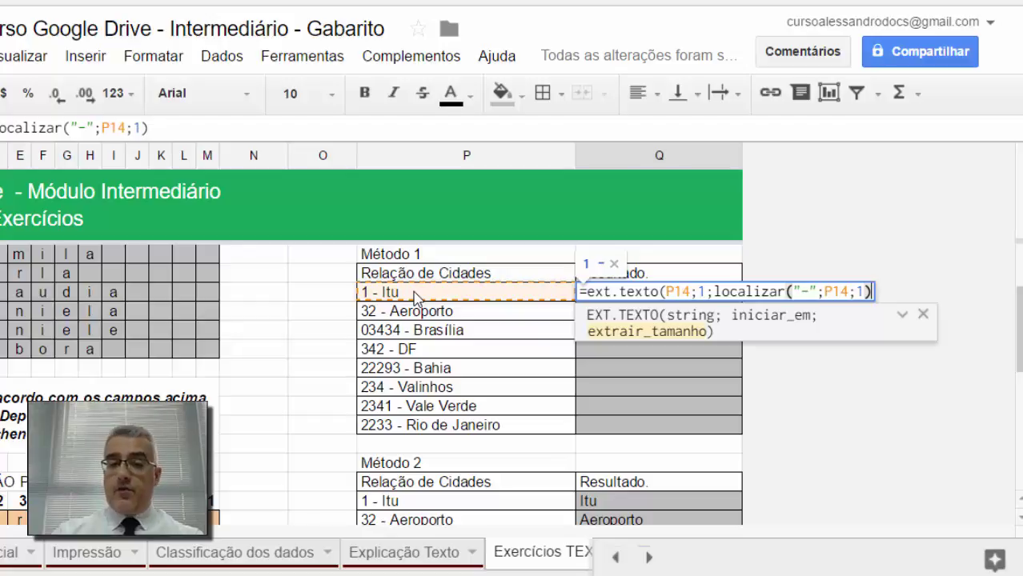
type("-2")
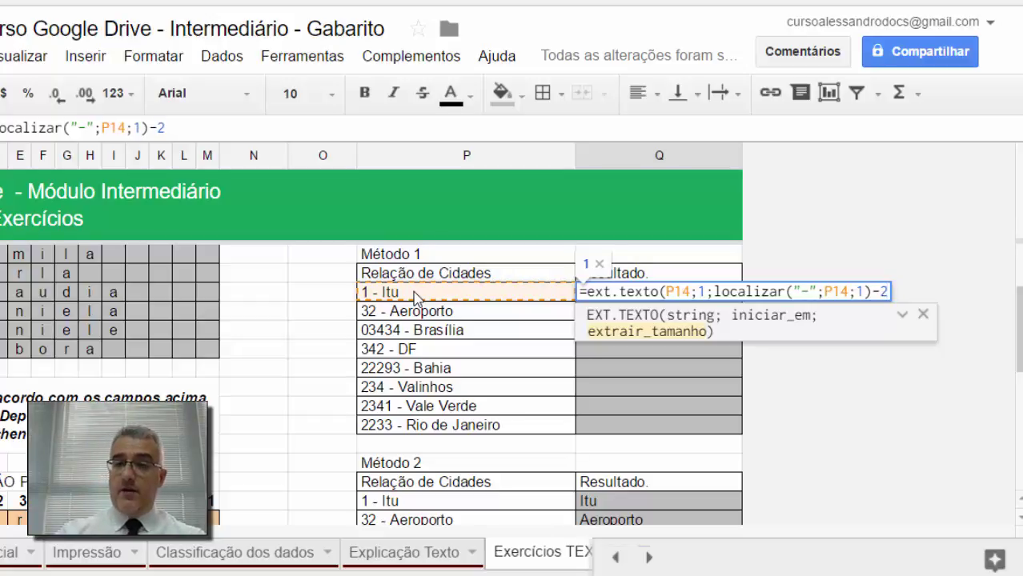
key("Return")
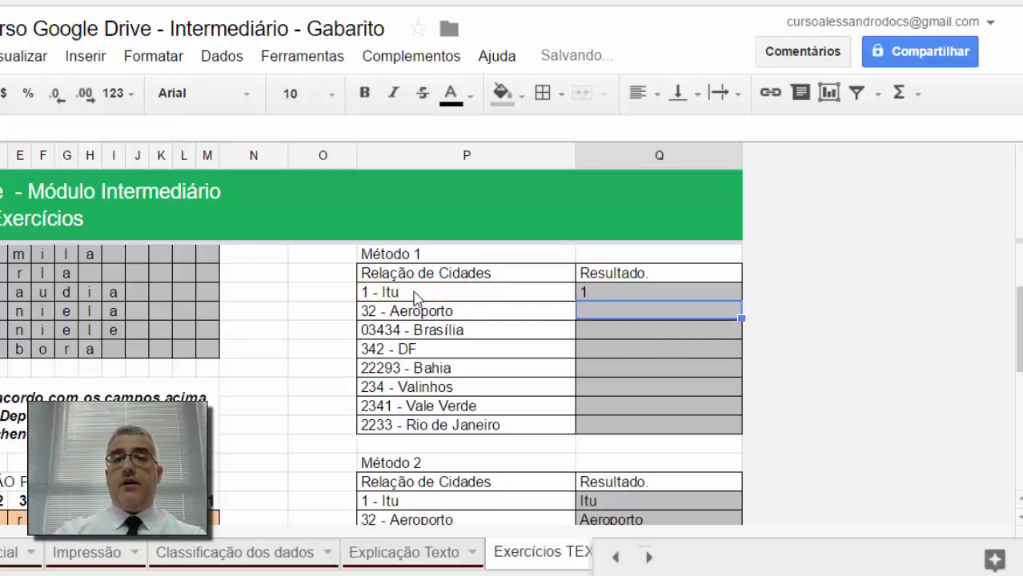
Fill Q14's formula down through Q21, the last Método 1 result cell
left_click(648, 294)
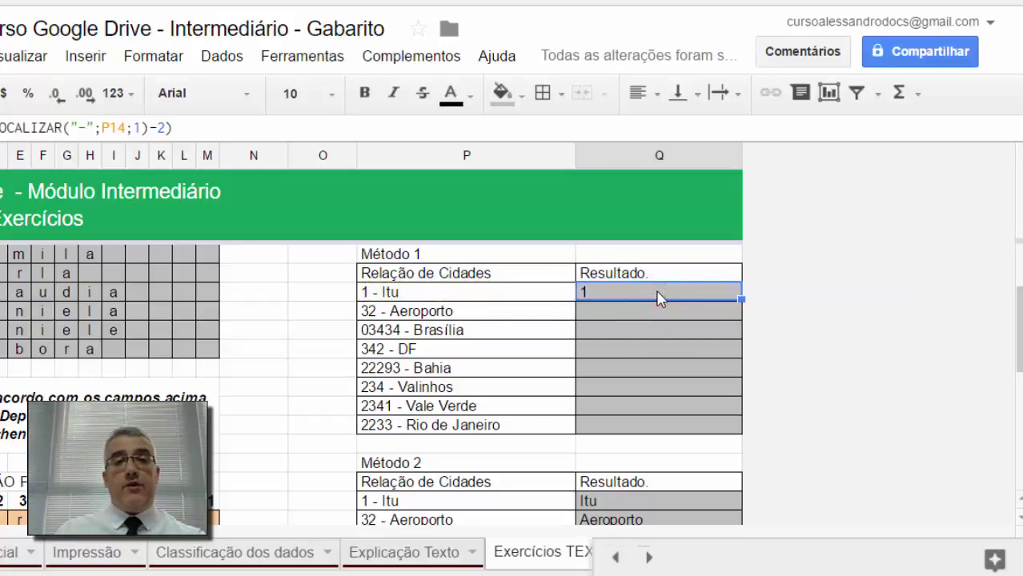
left_click_drag(742, 299, 742, 427)
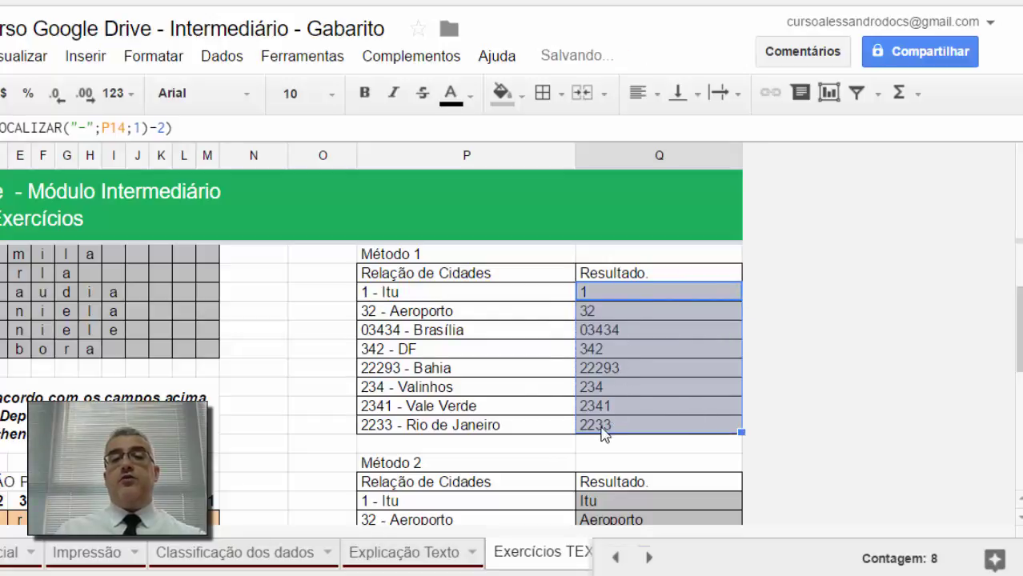
left_click(598, 328)
Split the Método 3 city list in column P into columns, using "-" as the custom separator
scroll(609, 352, "down", 2)
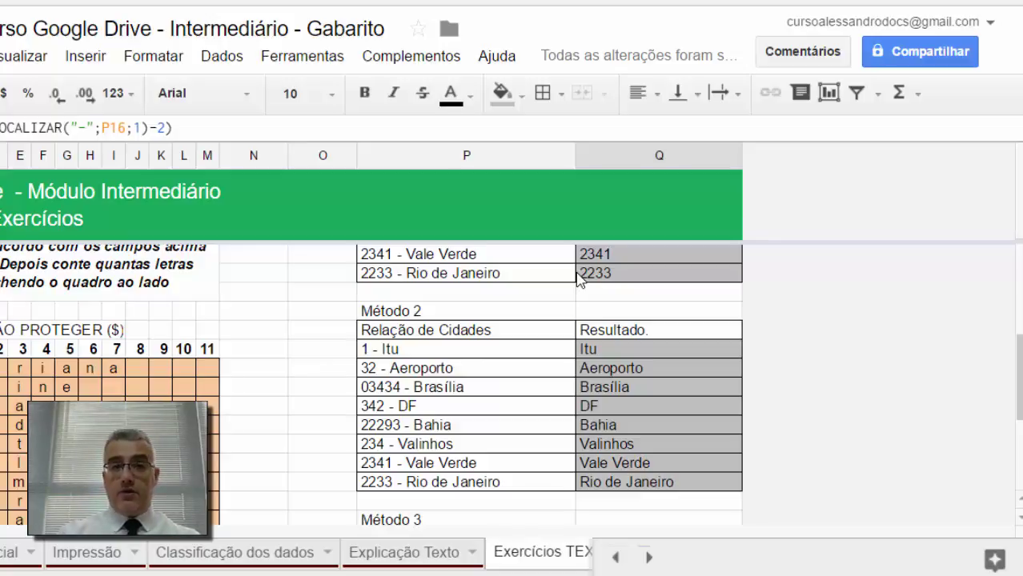
scroll(580, 318, "down", 3)
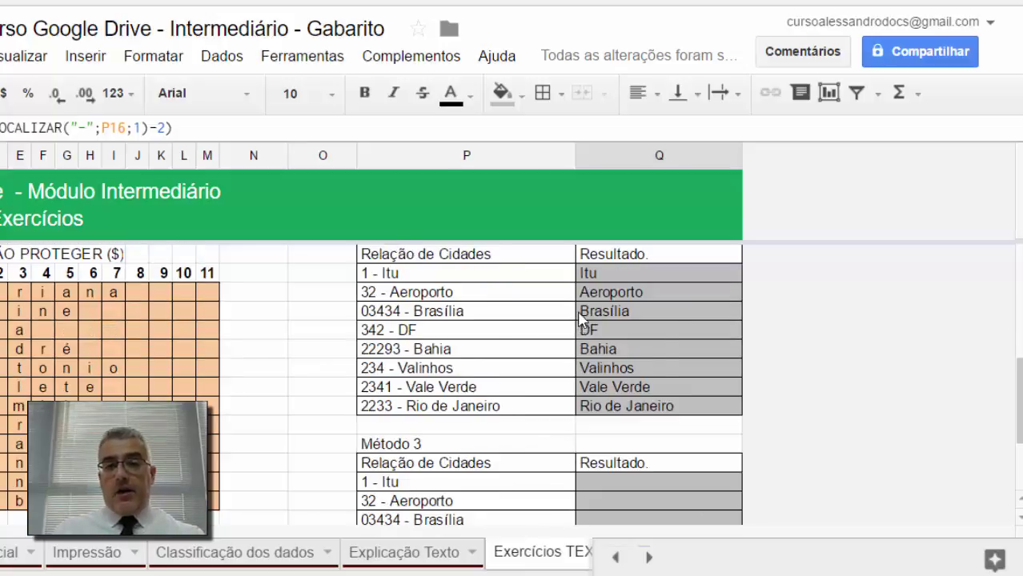
left_click_drag(516, 330, 514, 469)
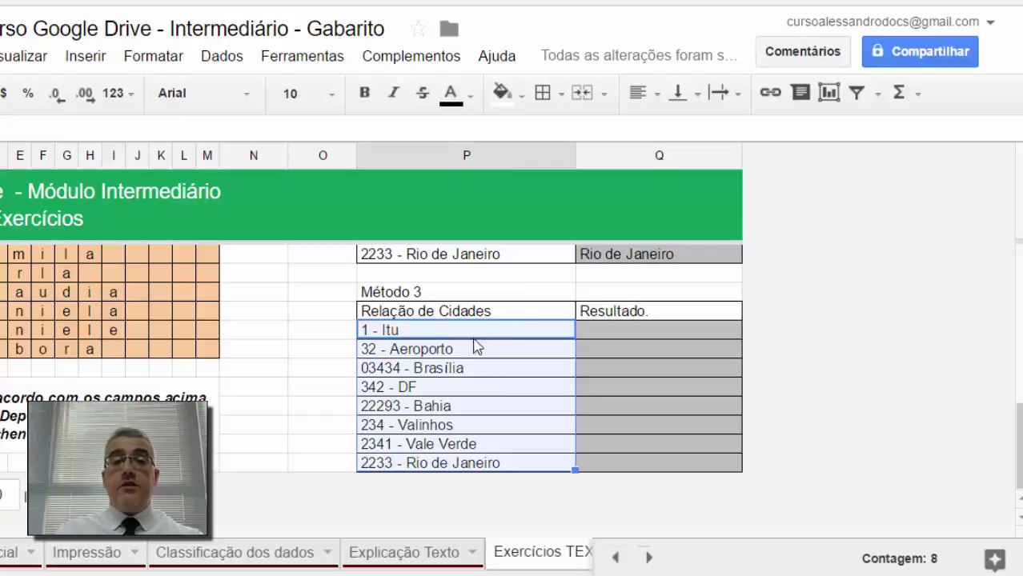
left_click(148, 56)
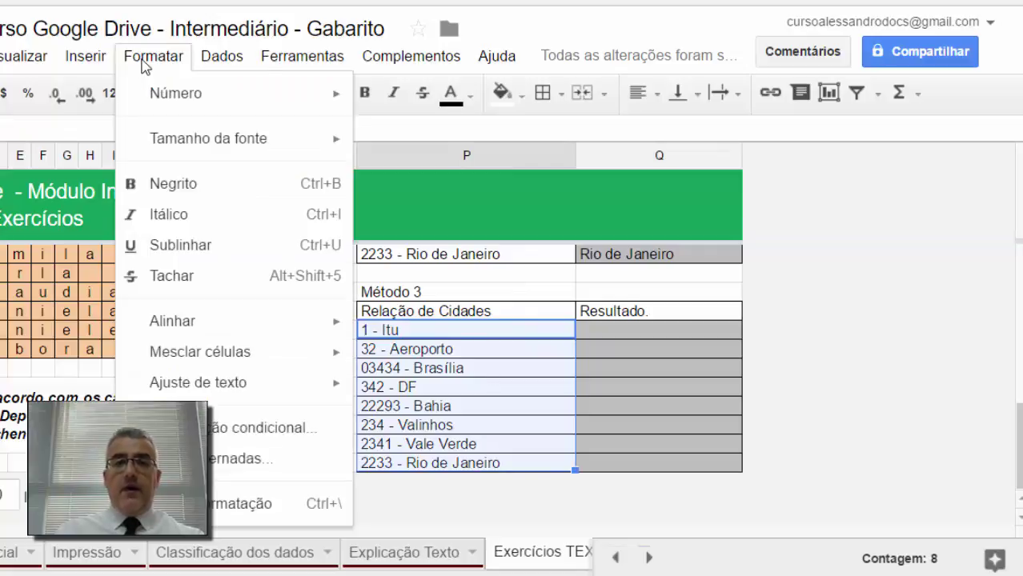
mouse_move(211, 60)
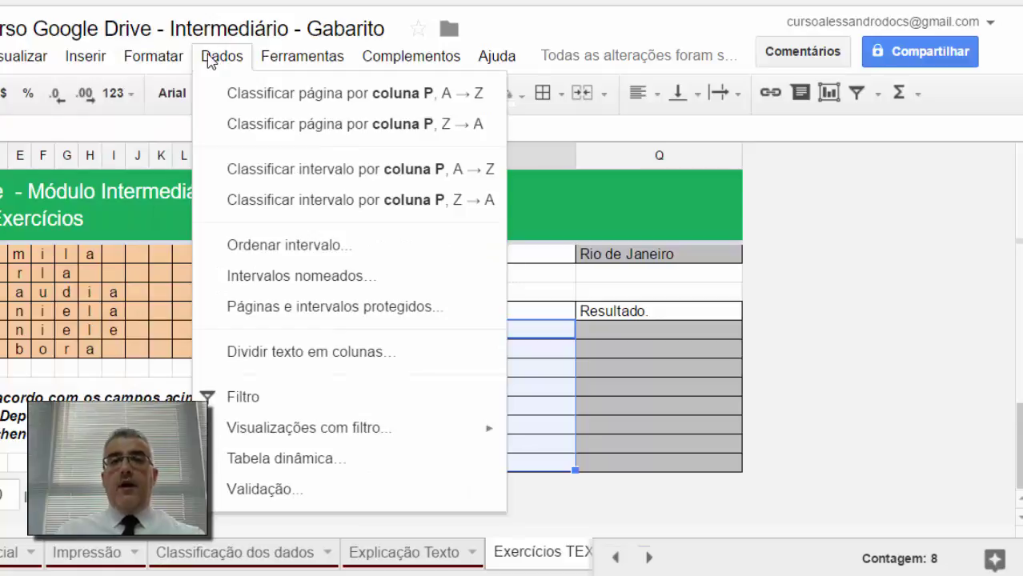
left_click(284, 352)
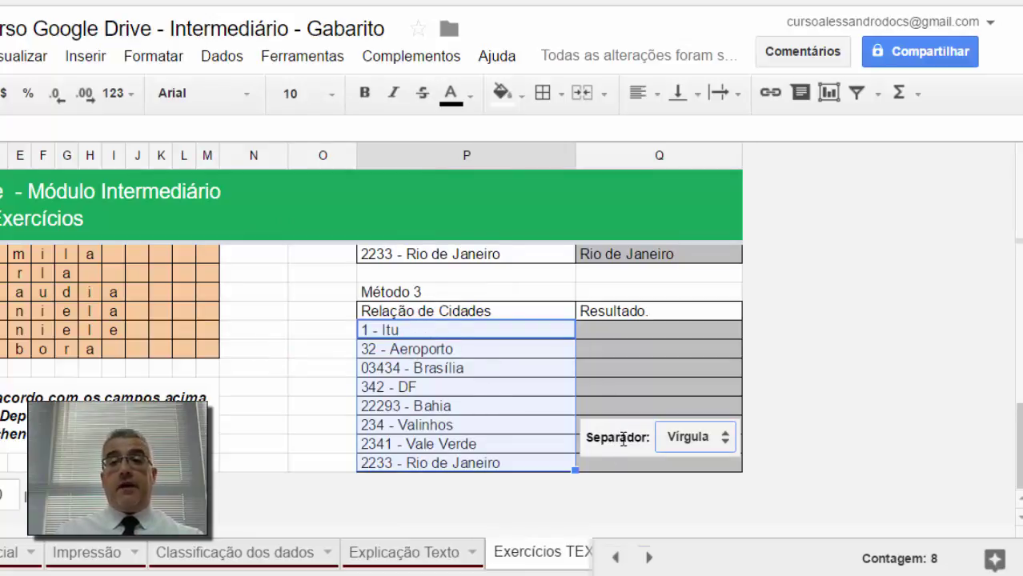
left_click(717, 440)
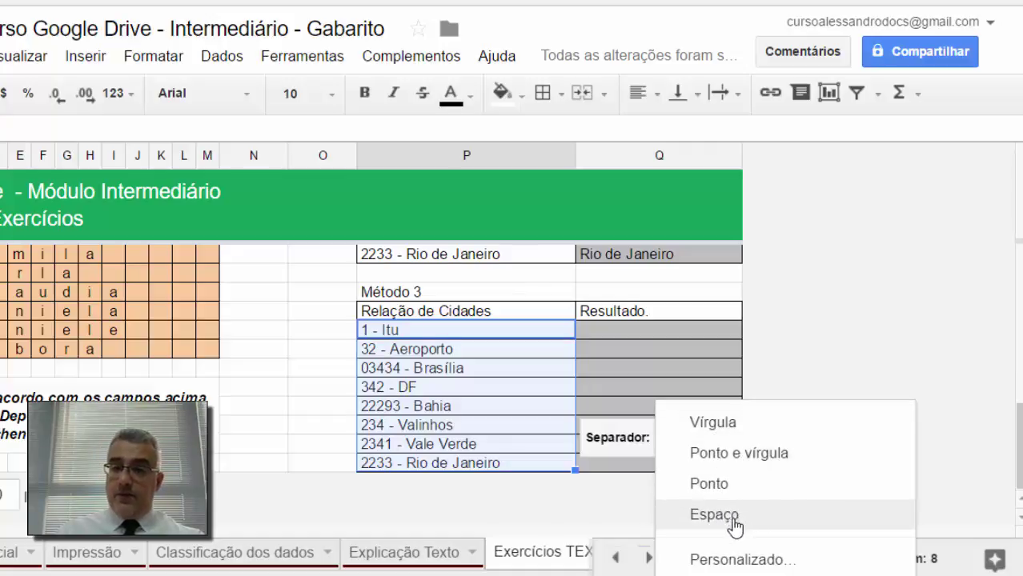
left_click(724, 565)
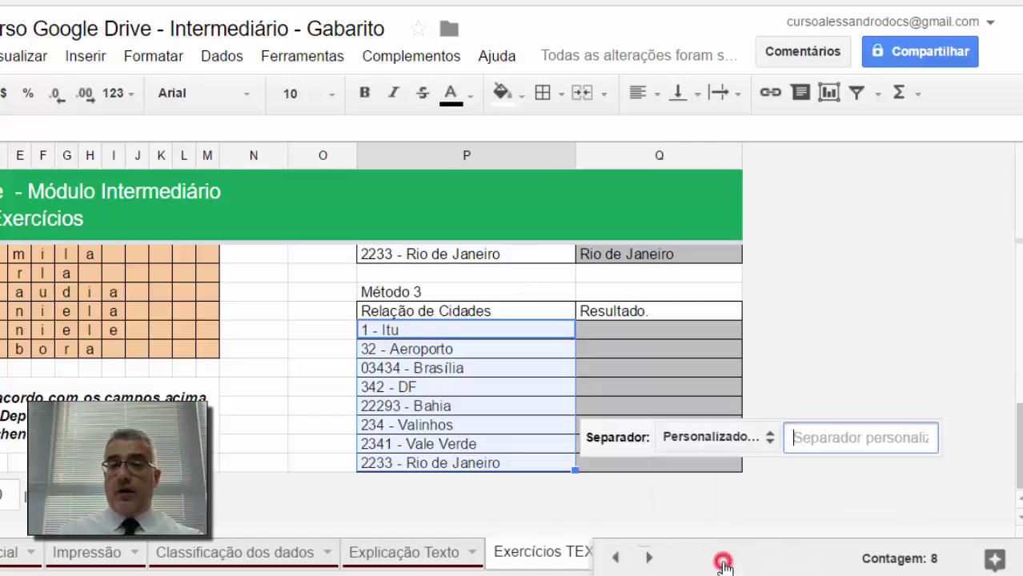
left_click(822, 445)
type("-")
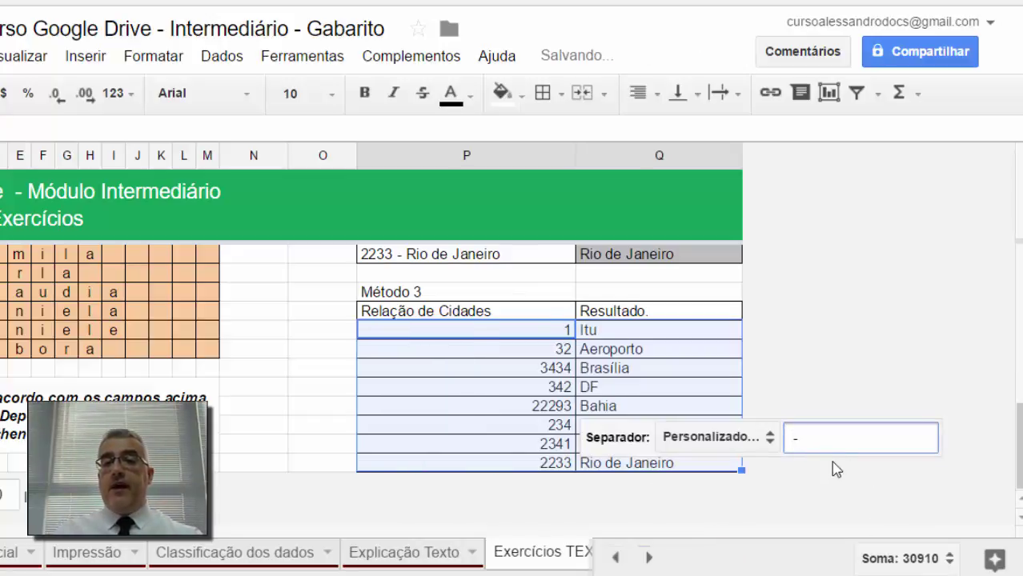
left_click(817, 487)
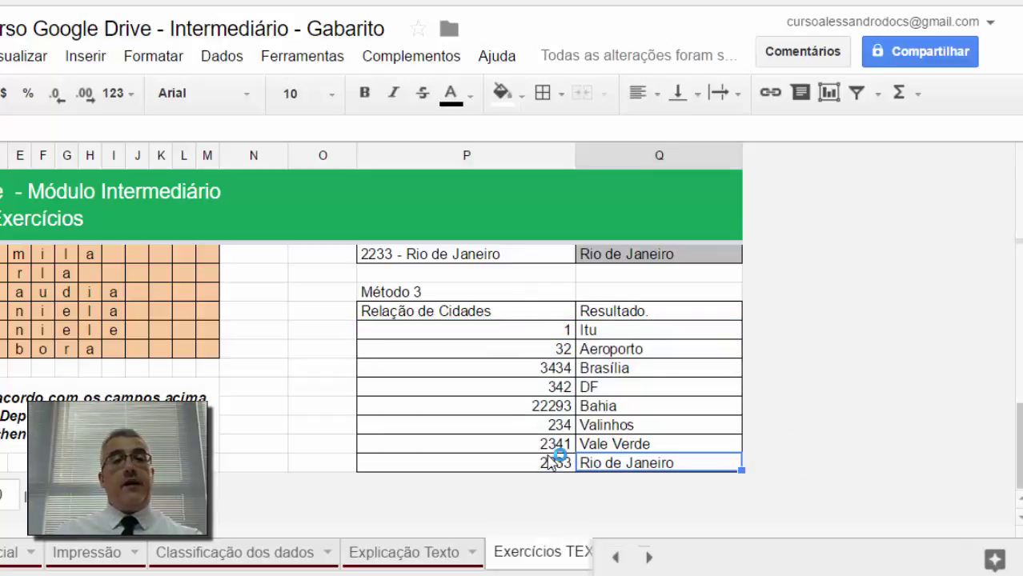
Inspect the split text in the Método 3 result cells, checking the content of the Itu cell
double_click(605, 328)
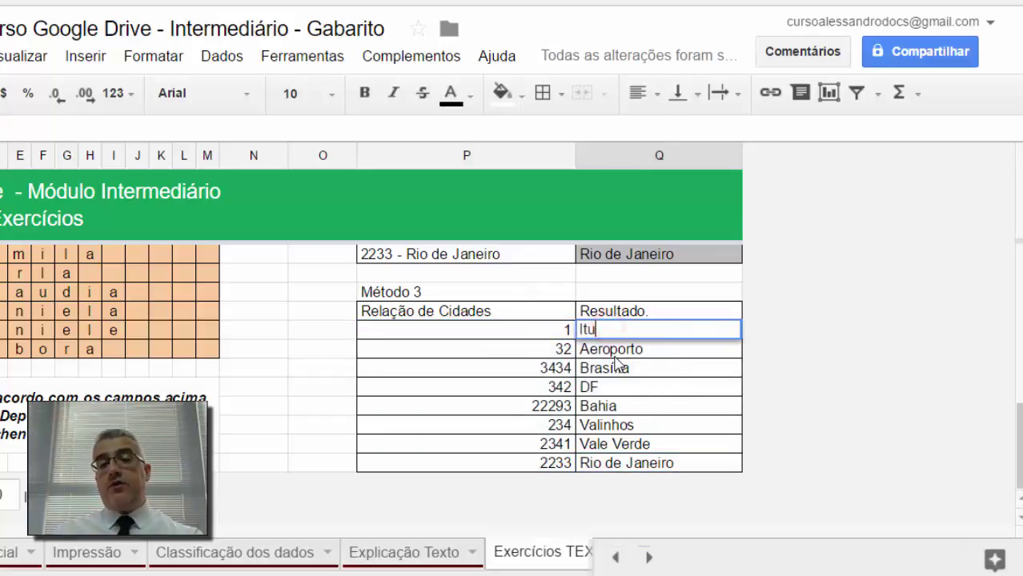
double_click(608, 330)
key("Escape")
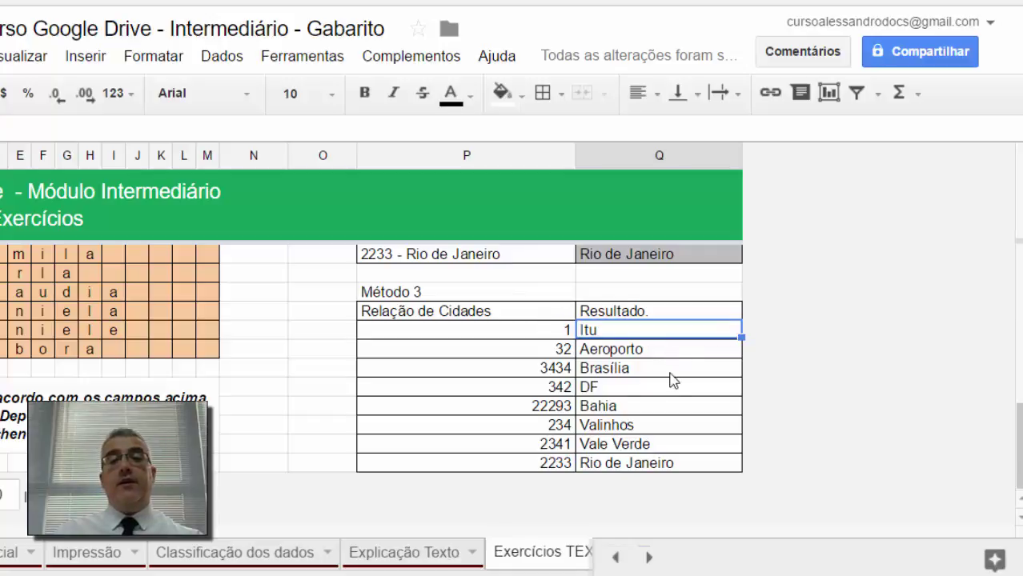
left_click(670, 376)
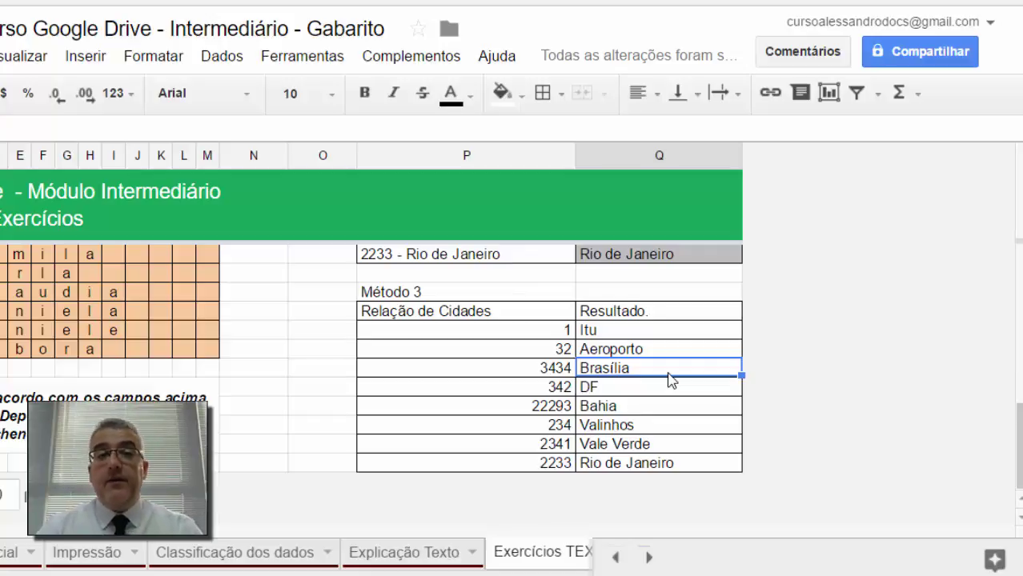
left_click(214, 67)
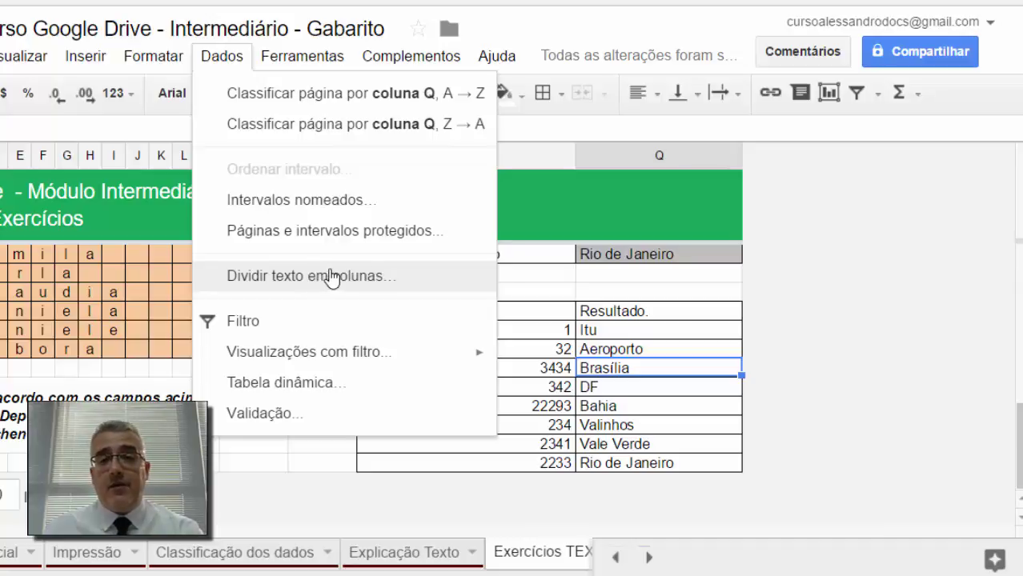
left_click(539, 292)
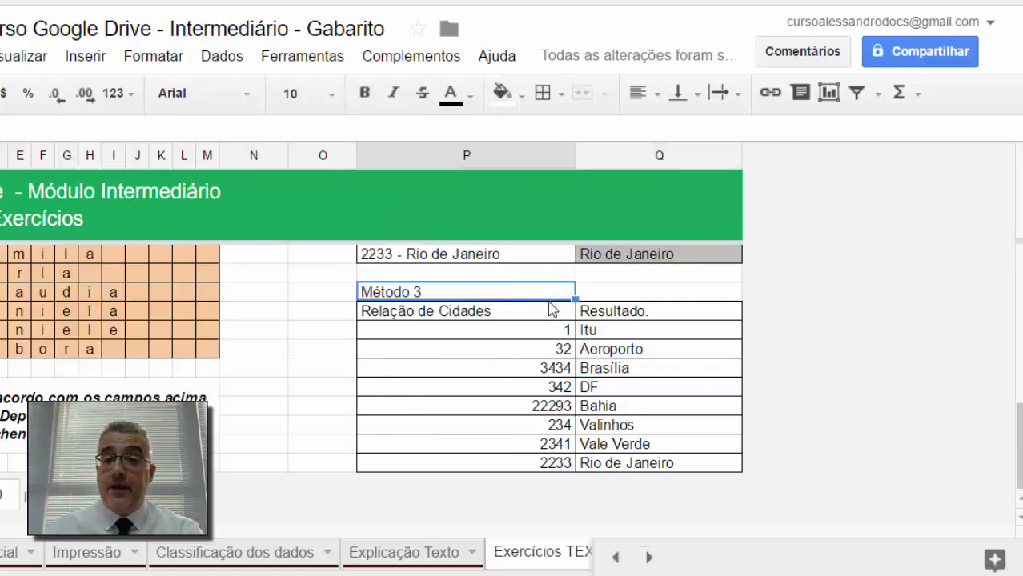
Change the Exercícios TEXTO sheet's tab color to the darkest red-brown shade
right_click(529, 565)
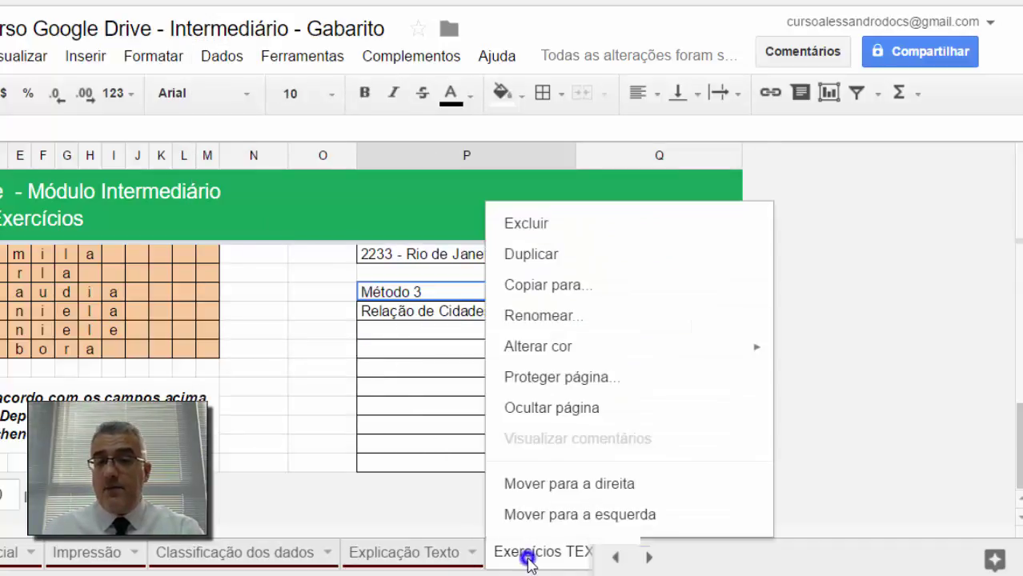
left_click(570, 349)
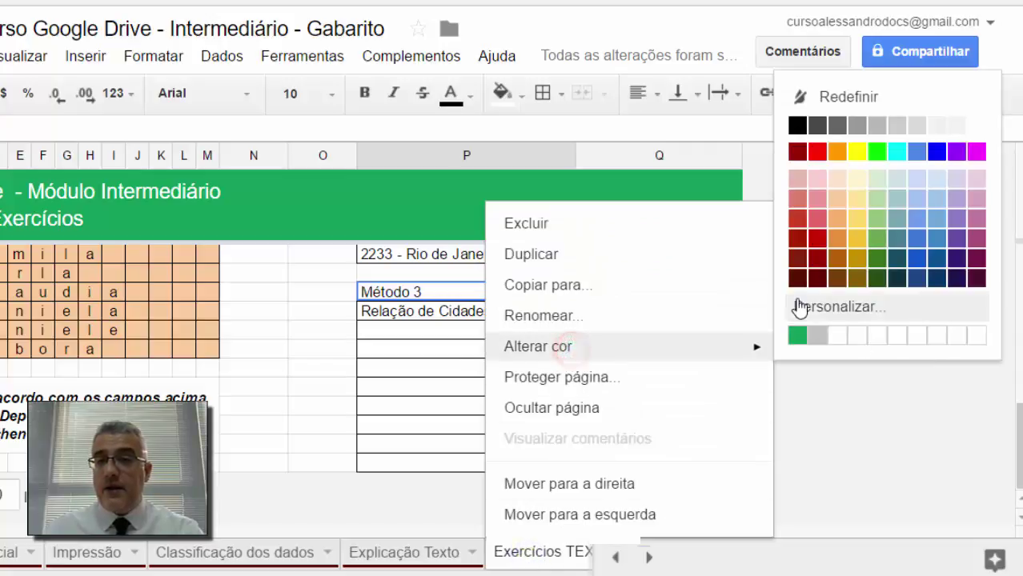
left_click(797, 278)
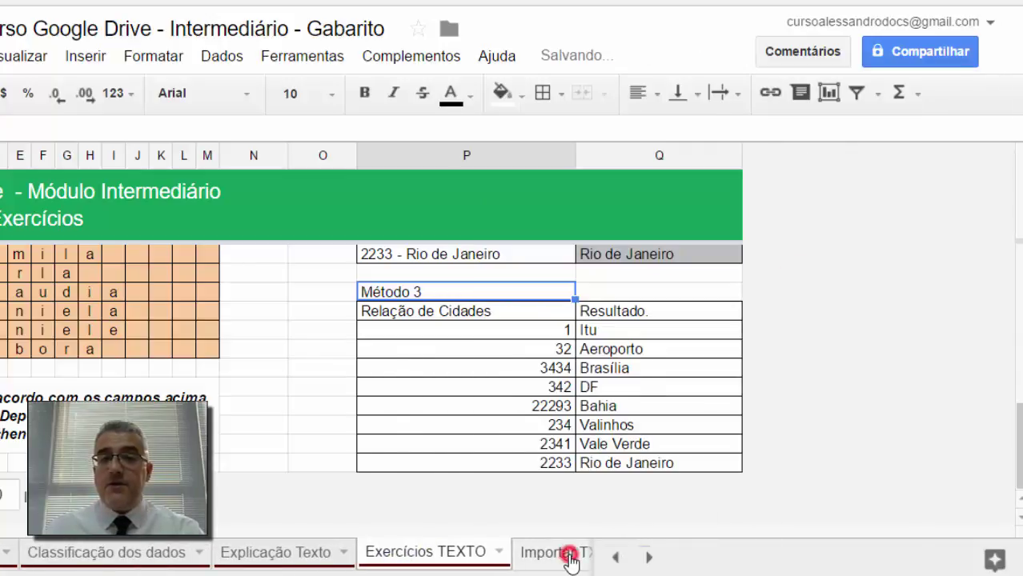
Open the Importar TXT e CSV sheet and select cell C10
left_click(568, 554)
left_click(4, 292)
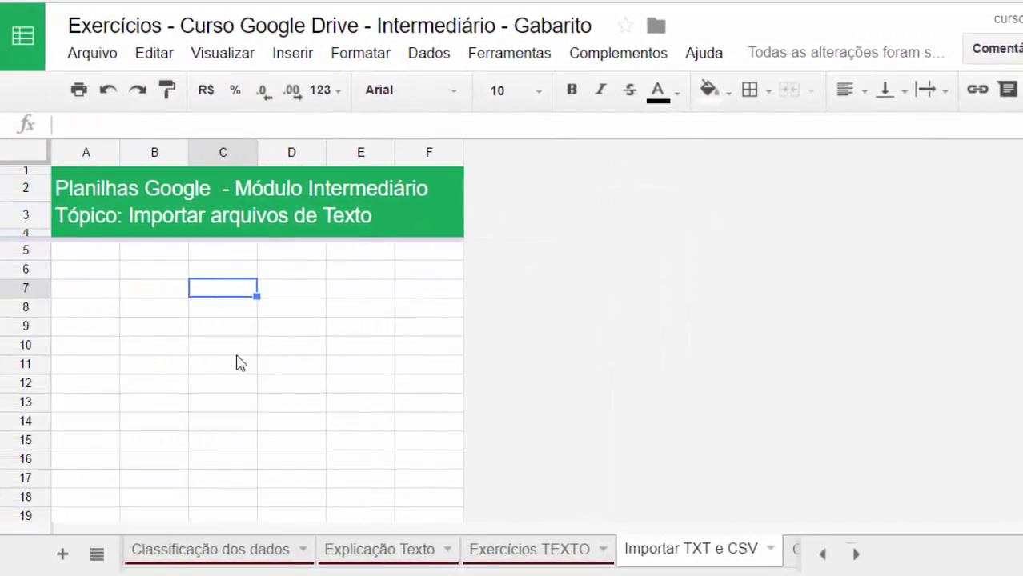
left_click(233, 346)
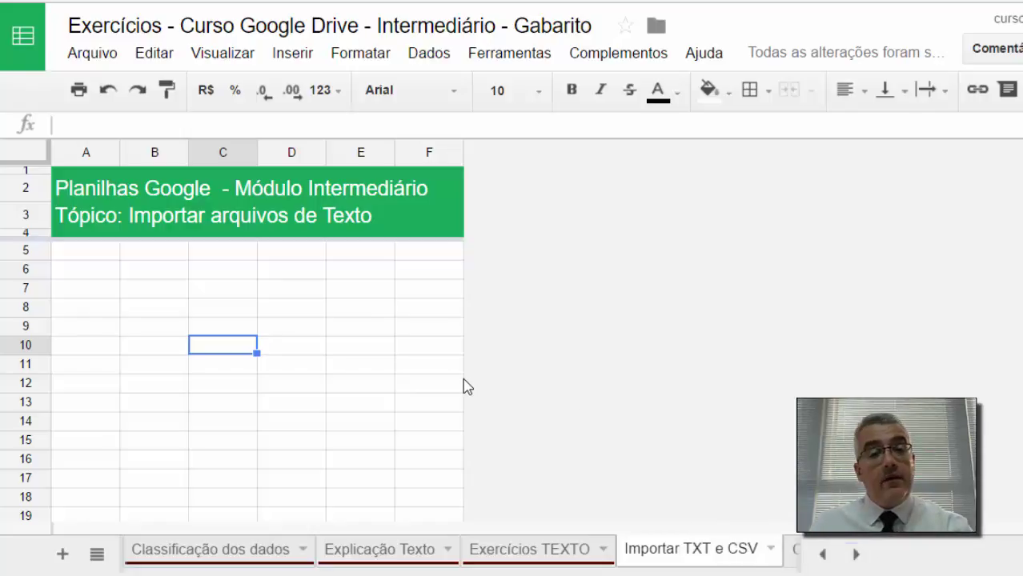
Switch to File Explorer and open the Planilha de Exercícios folder that holds the exercise files
left_click(278, 276)
left_click(171, 274)
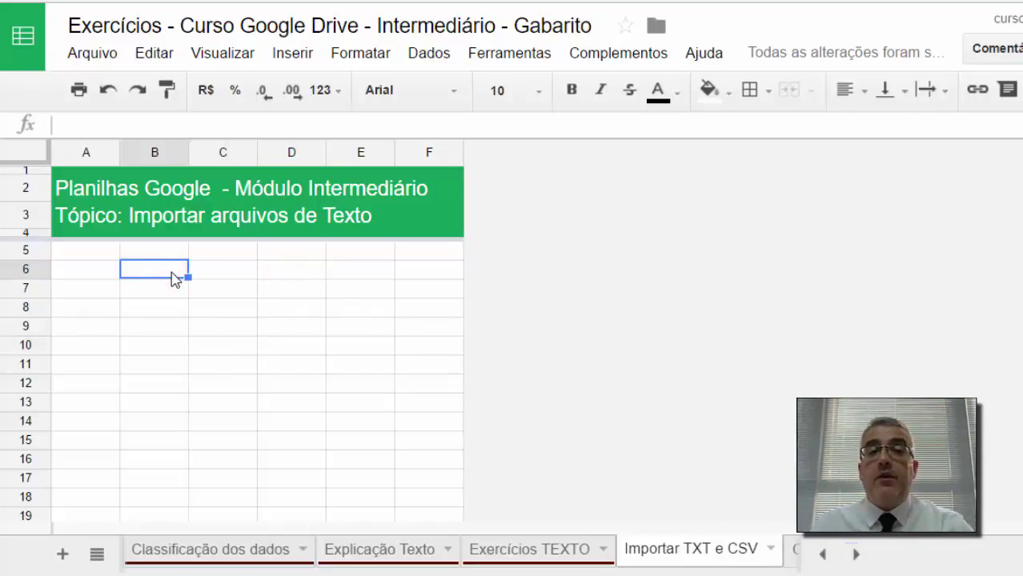
left_click(103, 54)
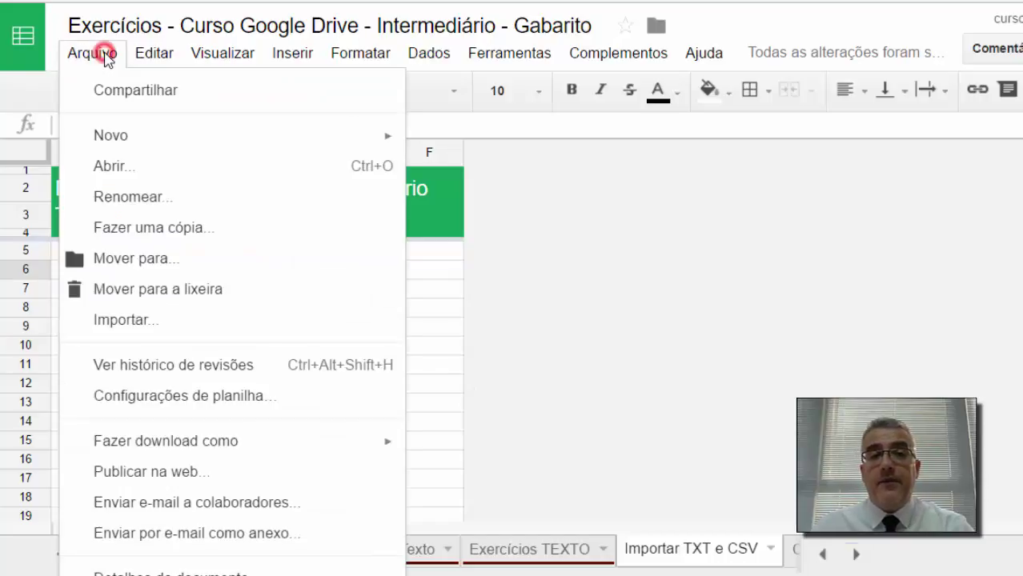
left_click(686, 370)
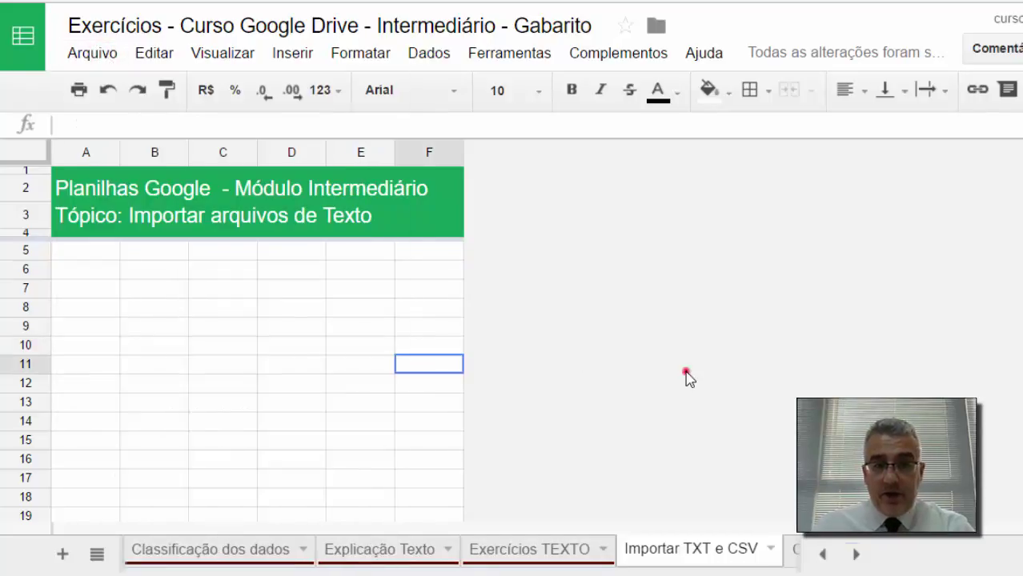
key("alt+Tab")
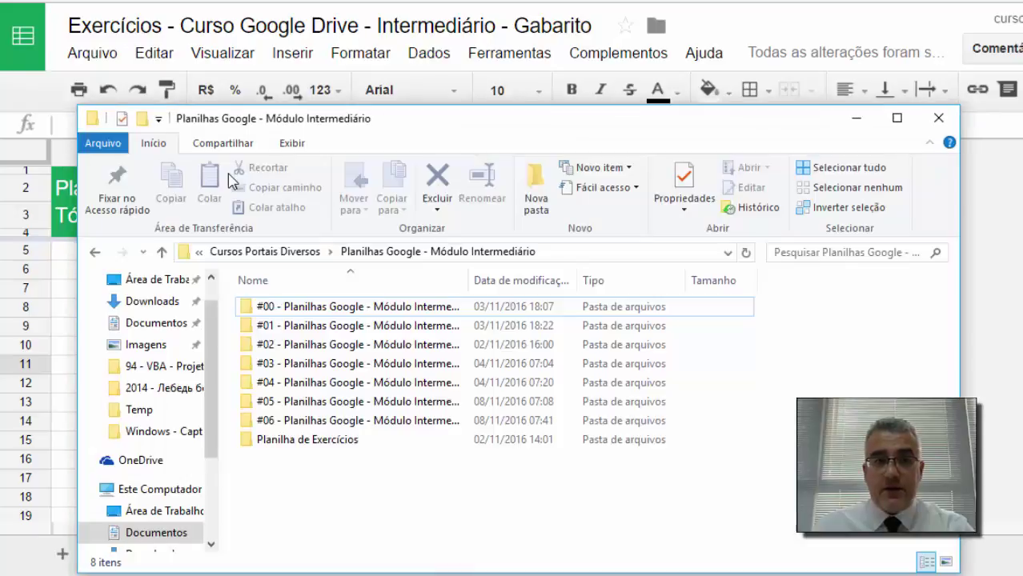
double_click(308, 442)
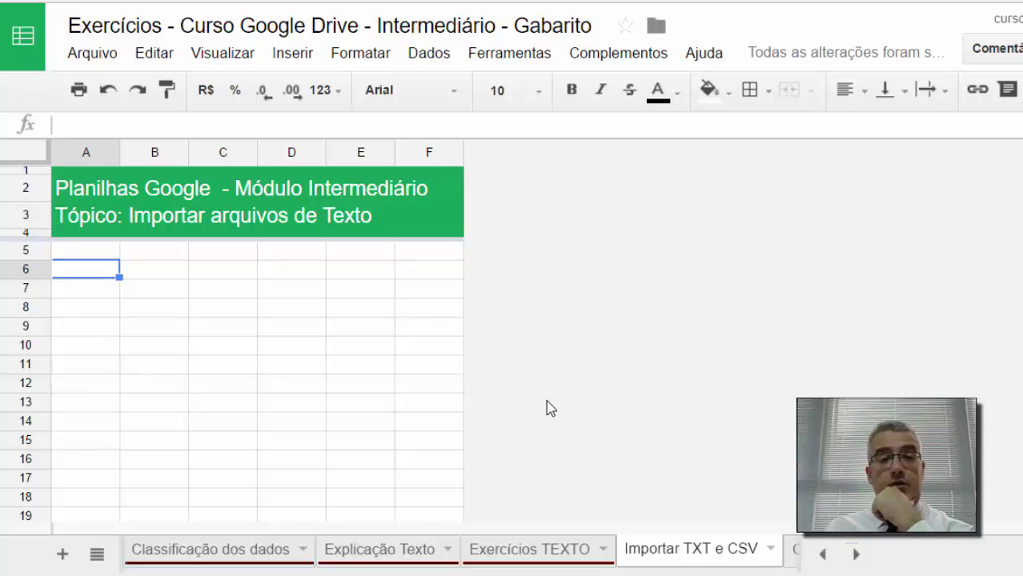
Start a file import from cell C6 and look through the Meu Drive, Compartilhados comigo and Recentes sources
left_click(224, 266)
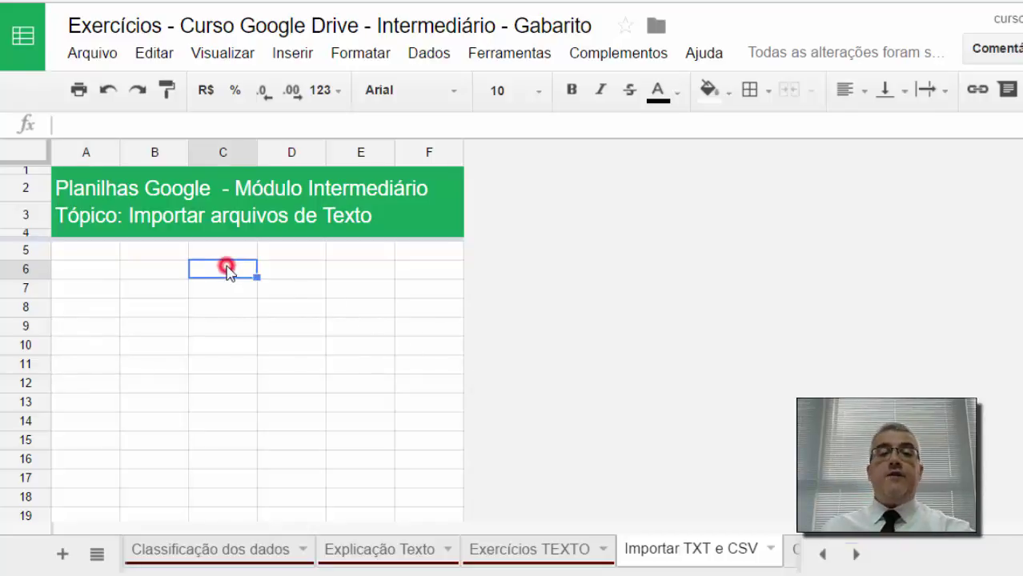
left_click(88, 54)
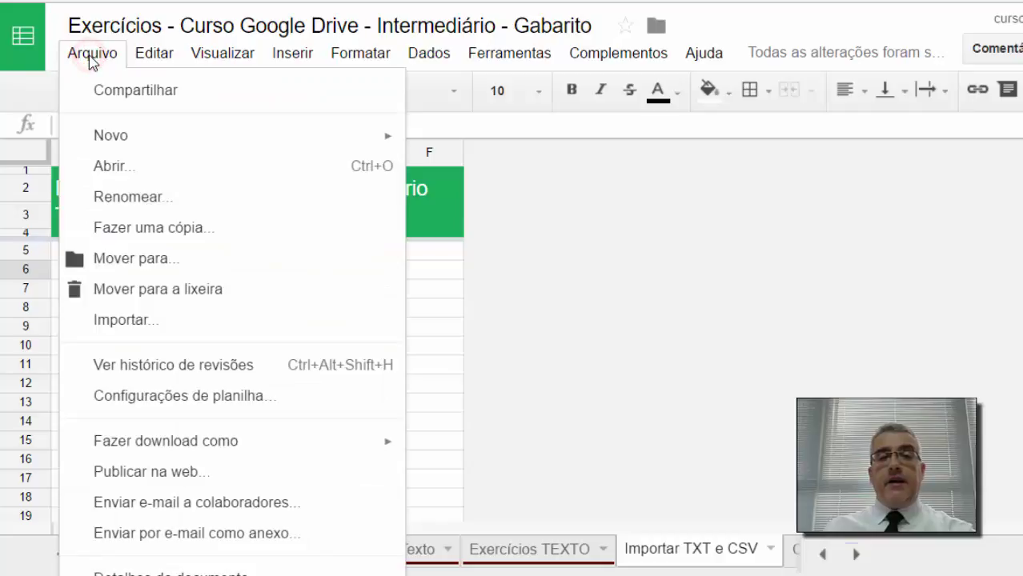
left_click(114, 330)
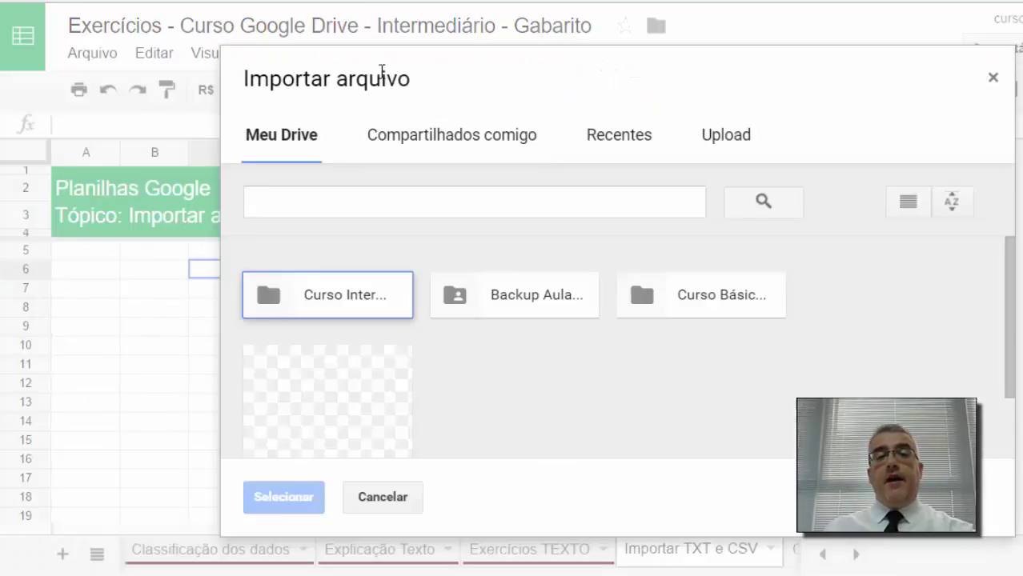
left_click(269, 83)
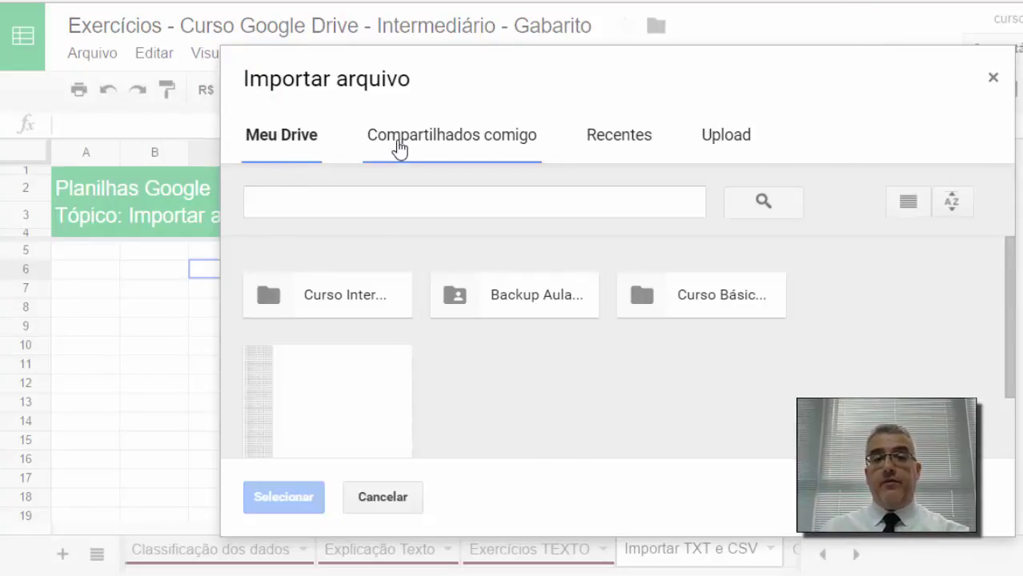
left_click(483, 153)
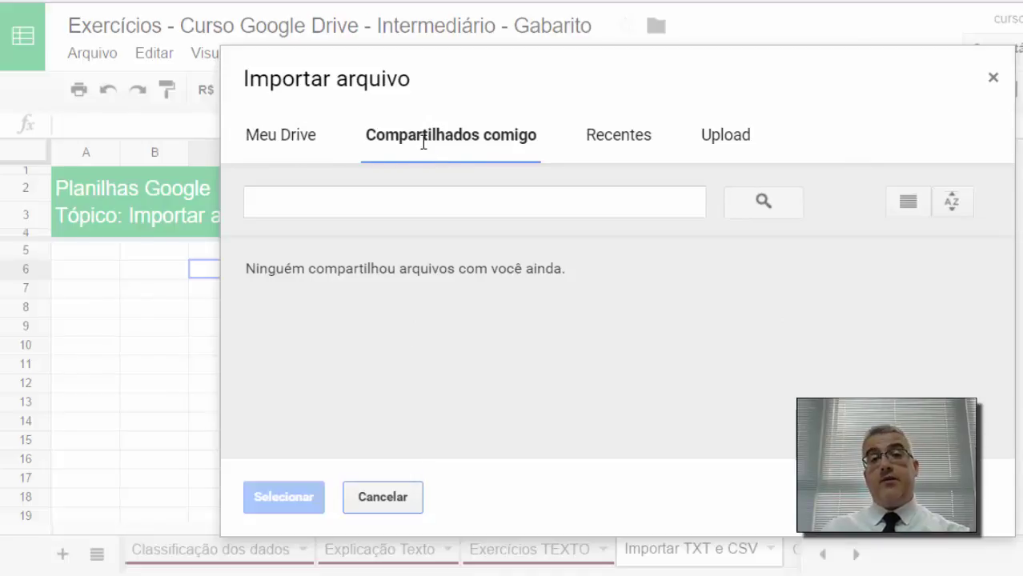
left_click(613, 140)
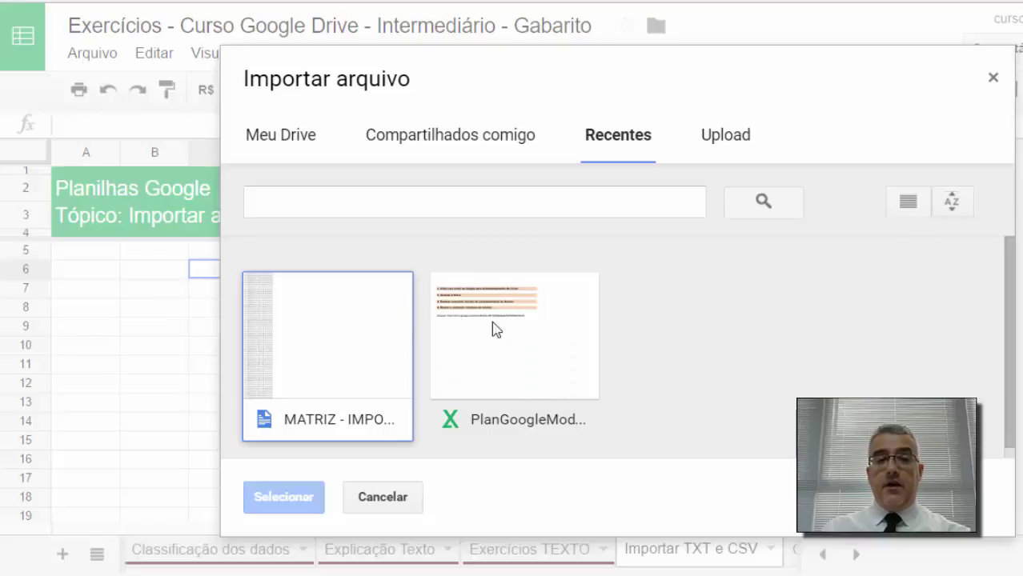
Preview the two MATRIZ text files on the computer and upload MATRIZ - IMPORTAÇÃO DE TEXTO - 001 for import
left_click(722, 155)
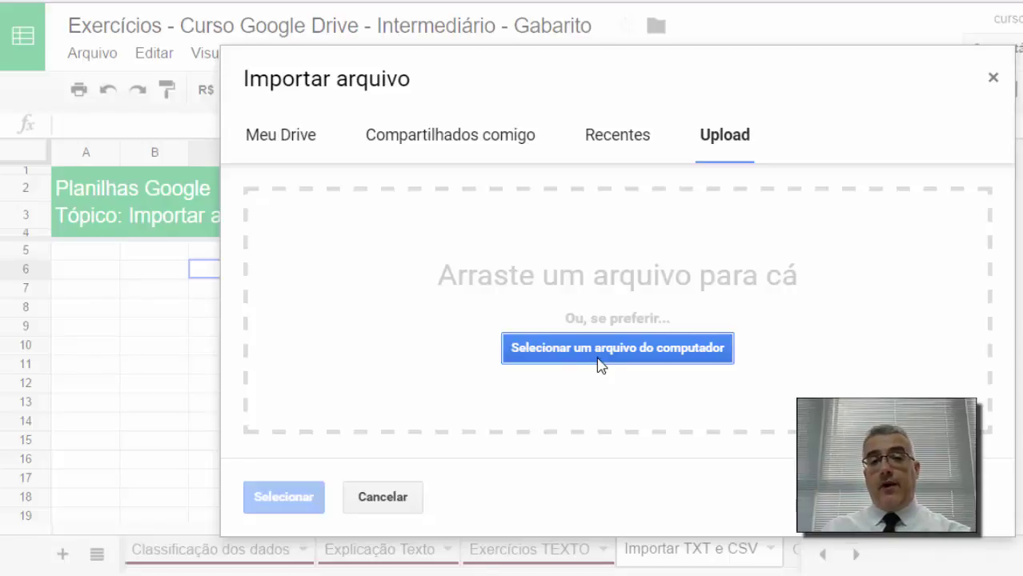
left_click(583, 354)
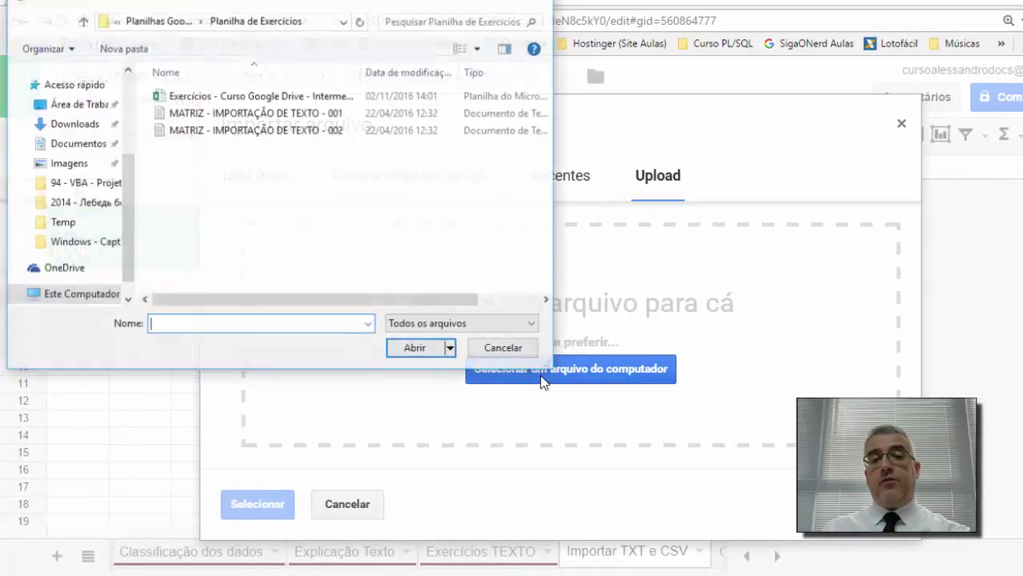
left_click(233, 113)
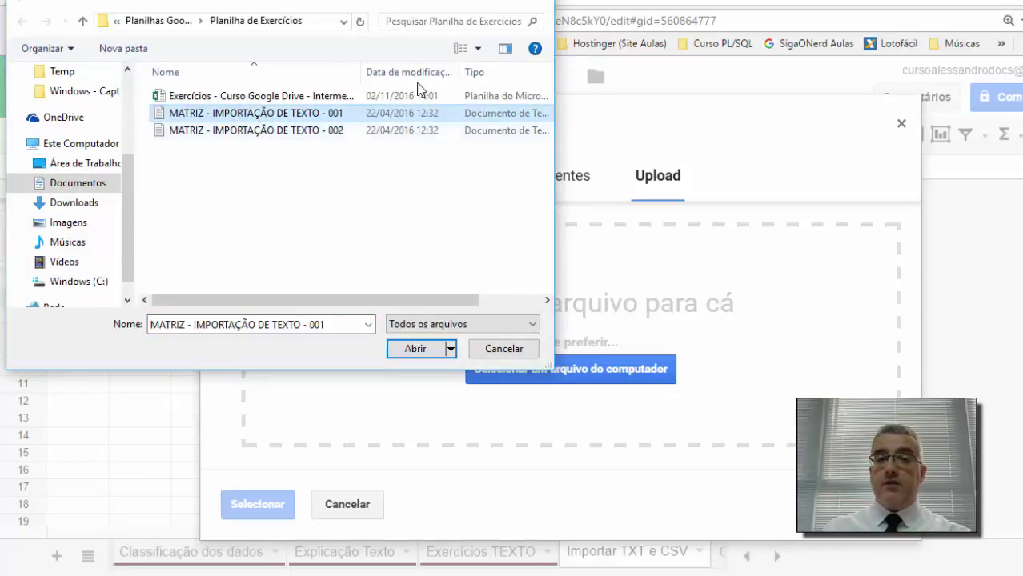
left_click(504, 50)
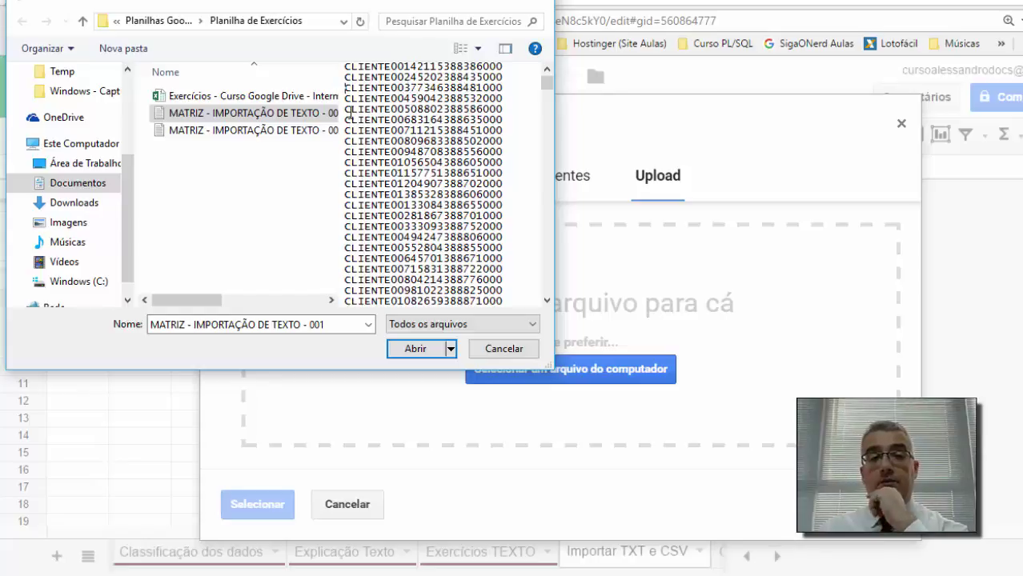
left_click(277, 131)
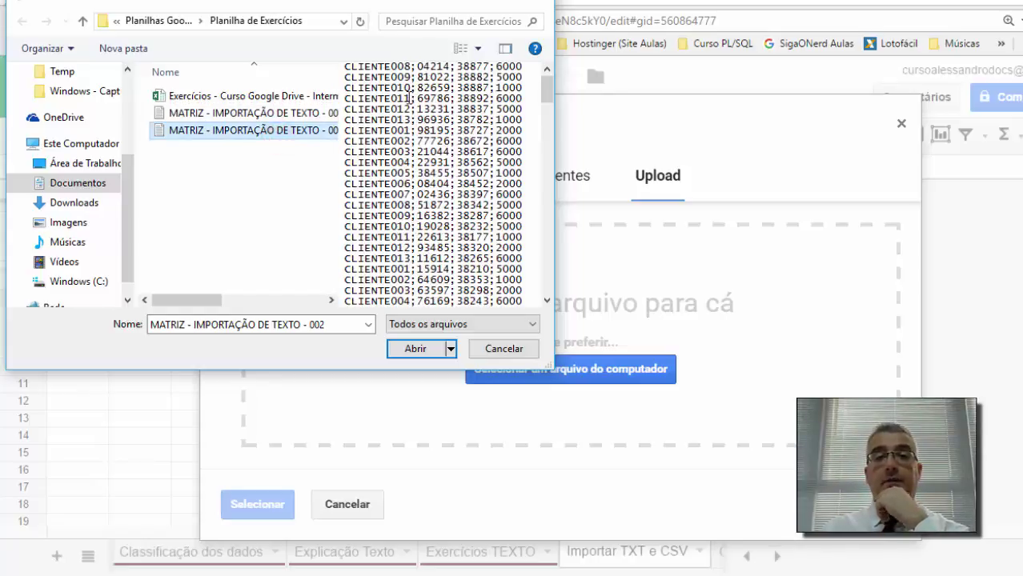
left_click(237, 112)
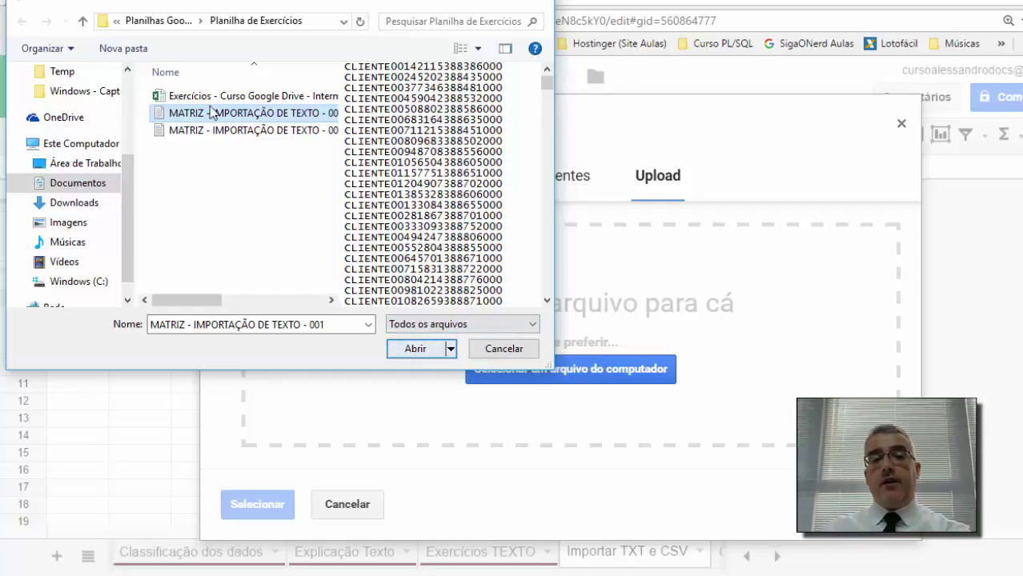
left_click(424, 347)
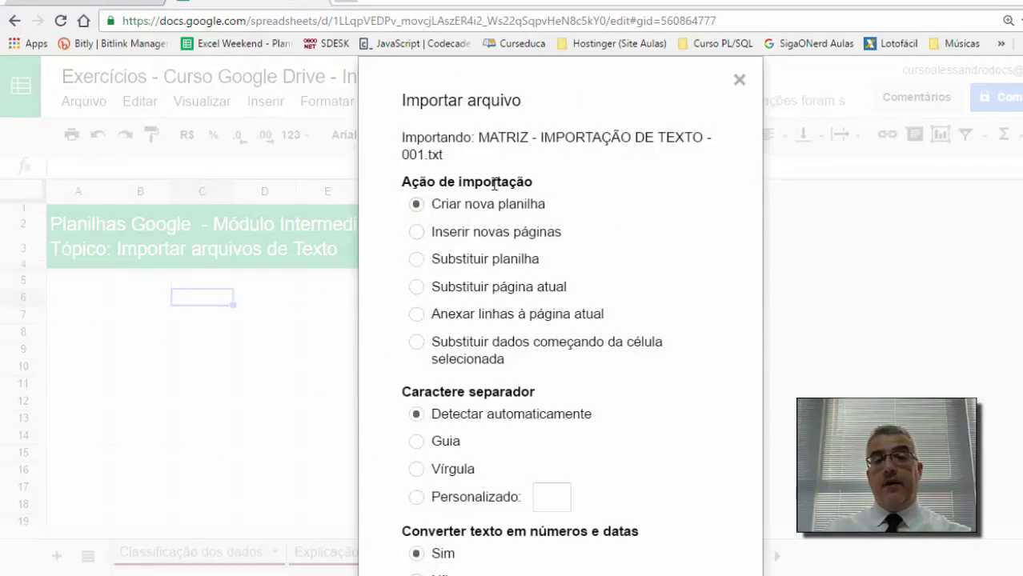
Import the text file by appending rows to the current page, with automatic separator detection and conversion of text to numbers and dates
key("ctrl+minus")
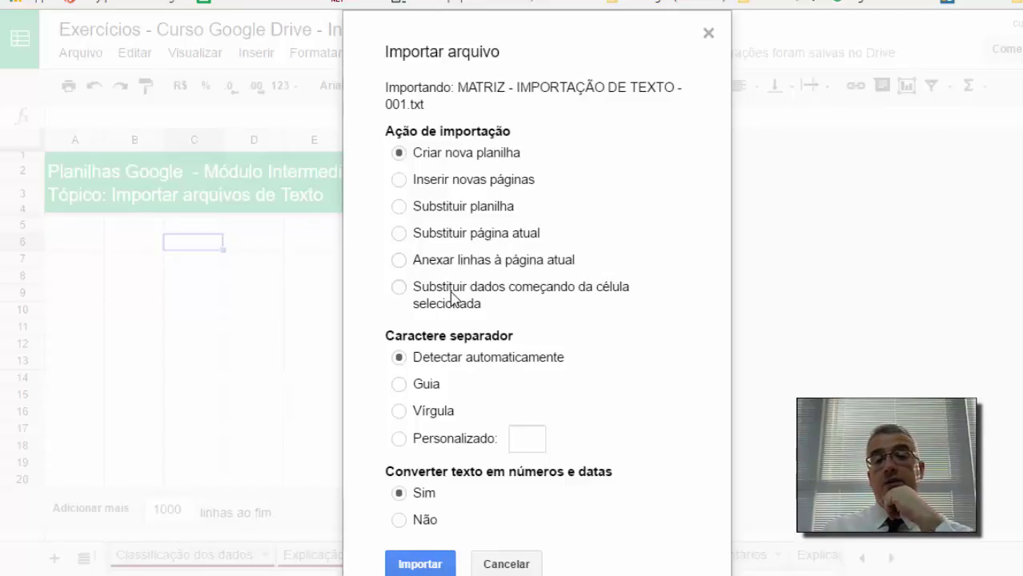
left_click_drag(381, 144, 544, 115)
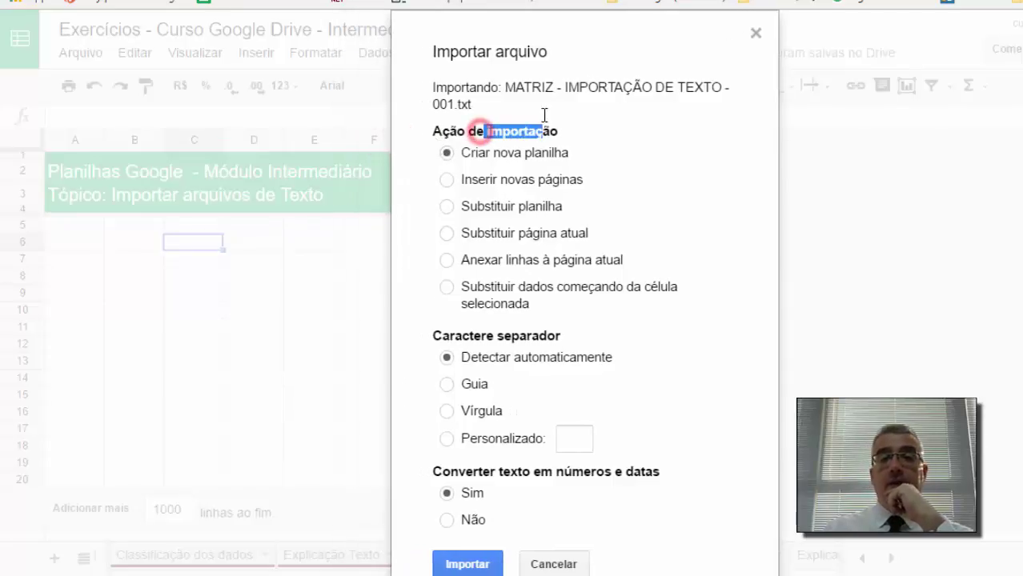
left_click_drag(425, 130, 528, 104)
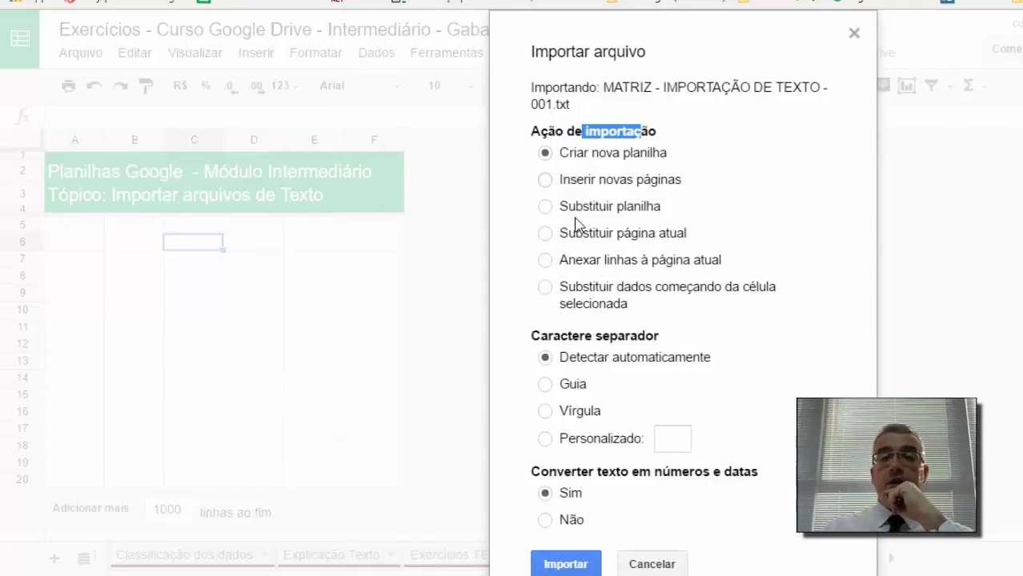
left_click(544, 260)
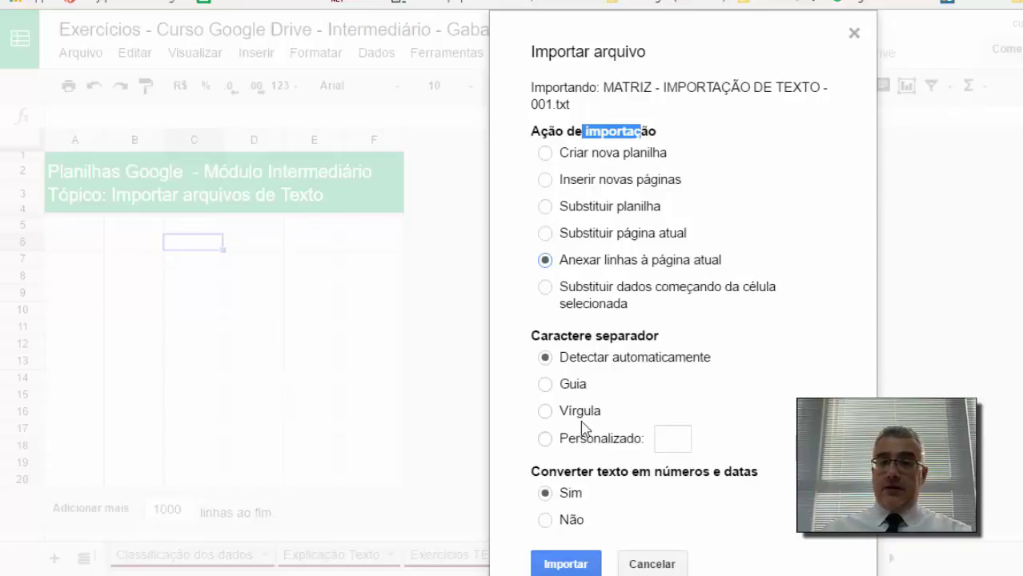
left_click(660, 360)
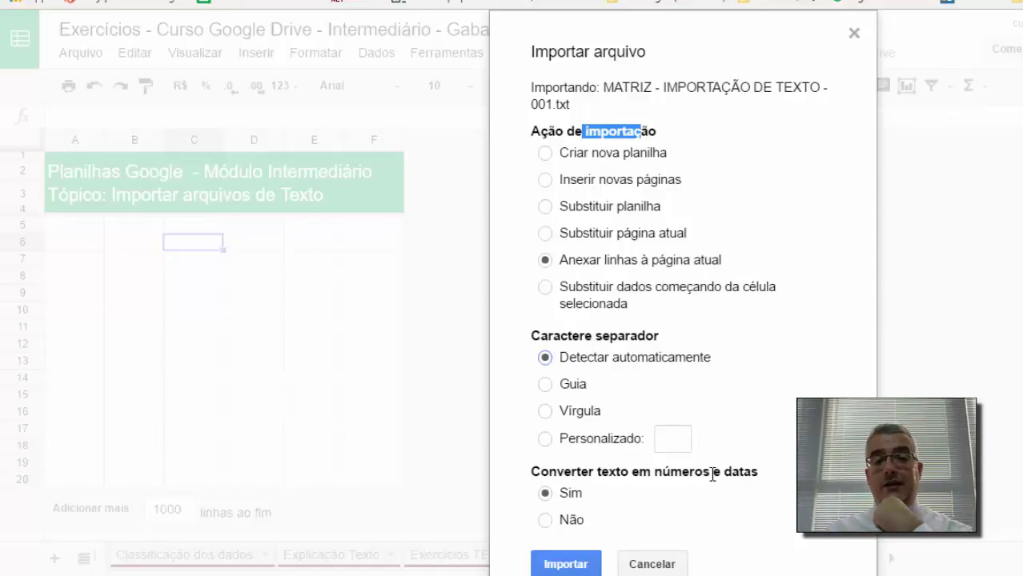
left_click(565, 564)
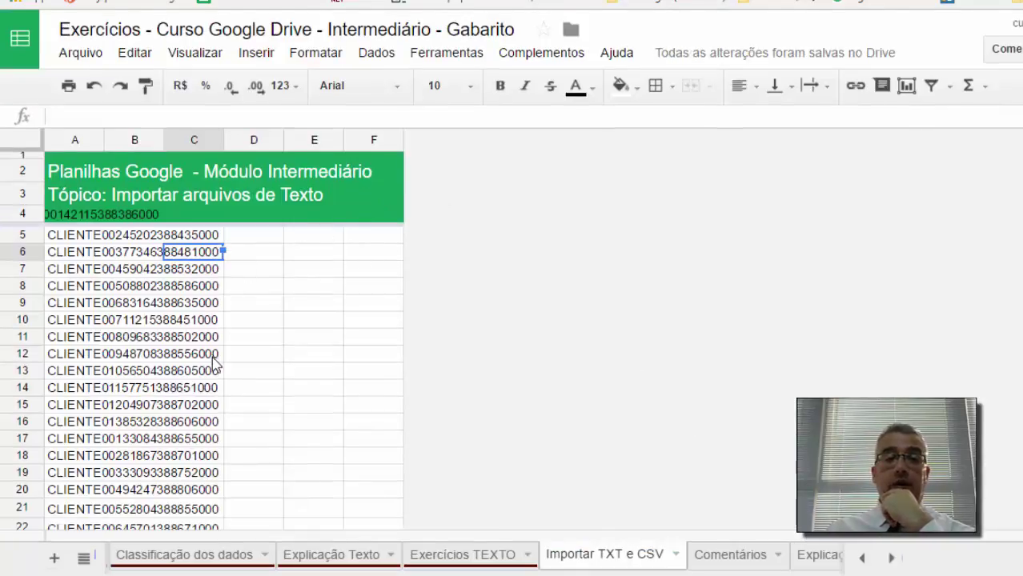
Try to copy the imported column A records, from A4 to the last row, and paste them starting at A6
left_click(80, 220)
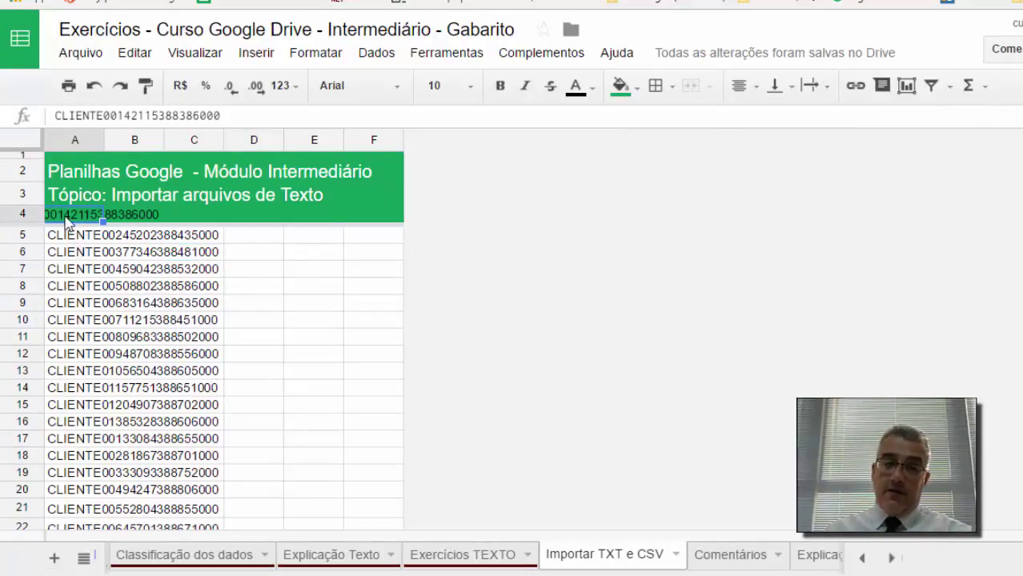
key("ctrl+shift+Down")
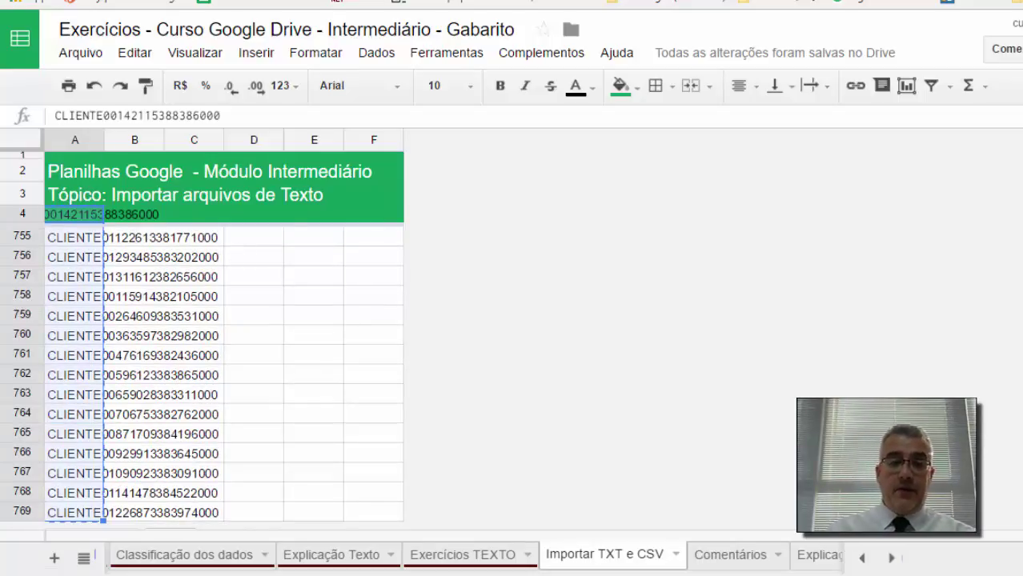
key("Down")
key("Down")
key("ctrl+v")
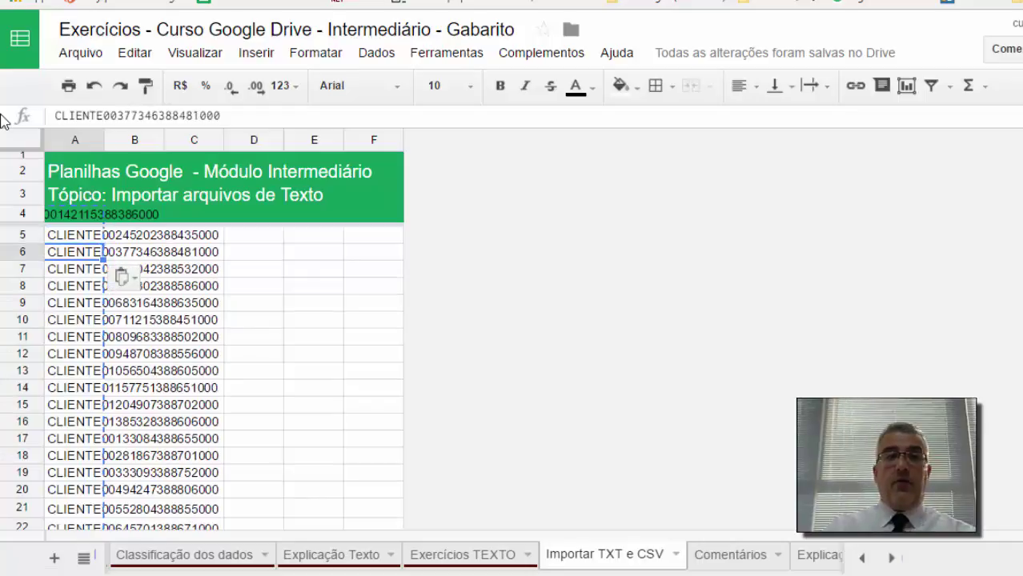
left_click(408, 347)
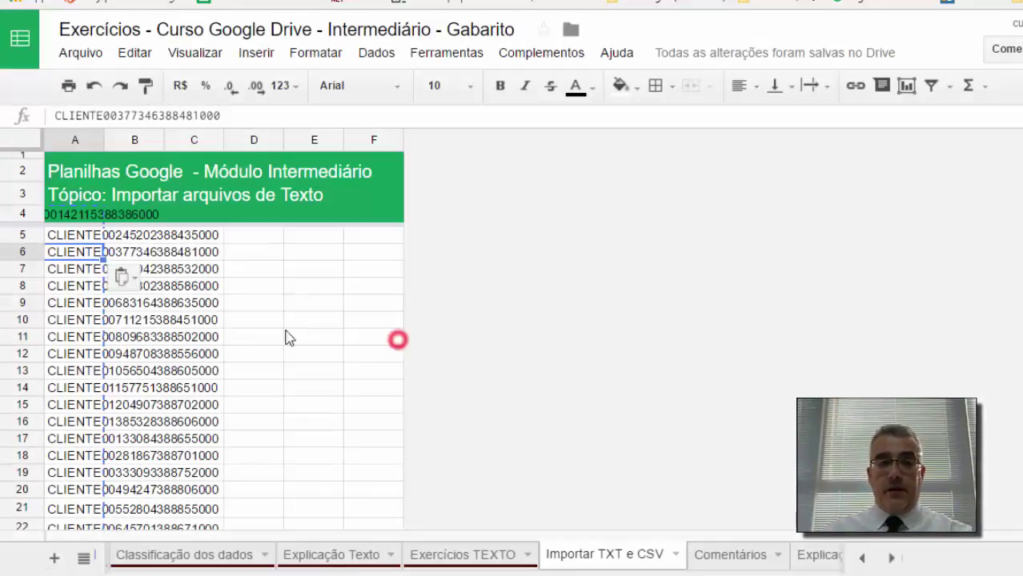
Go to the last imported record in column A and try to add 1000 rows at the end of the sheet
left_click(169, 269)
key("ctrl+Down")
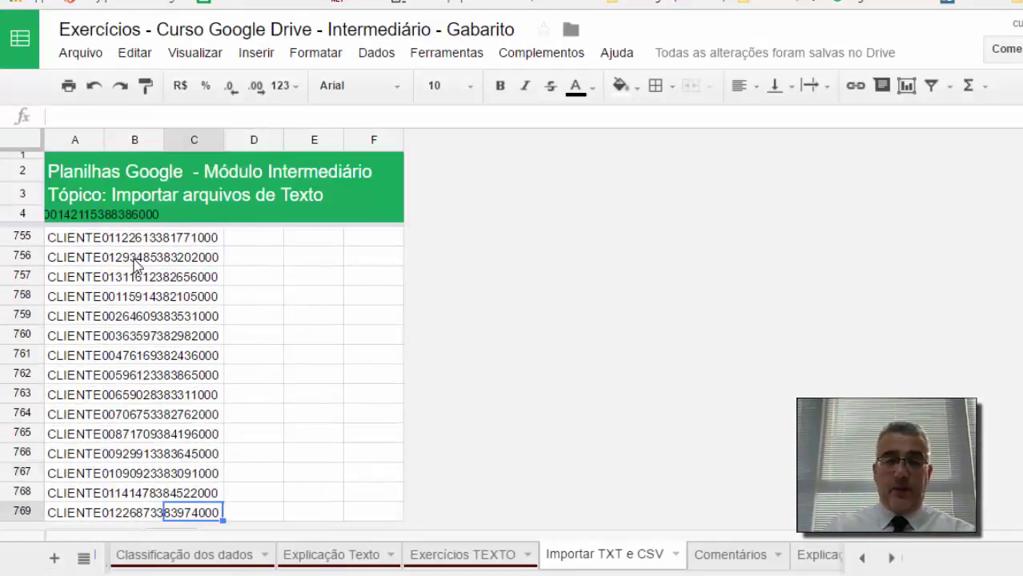
key("Left")
key("Left")
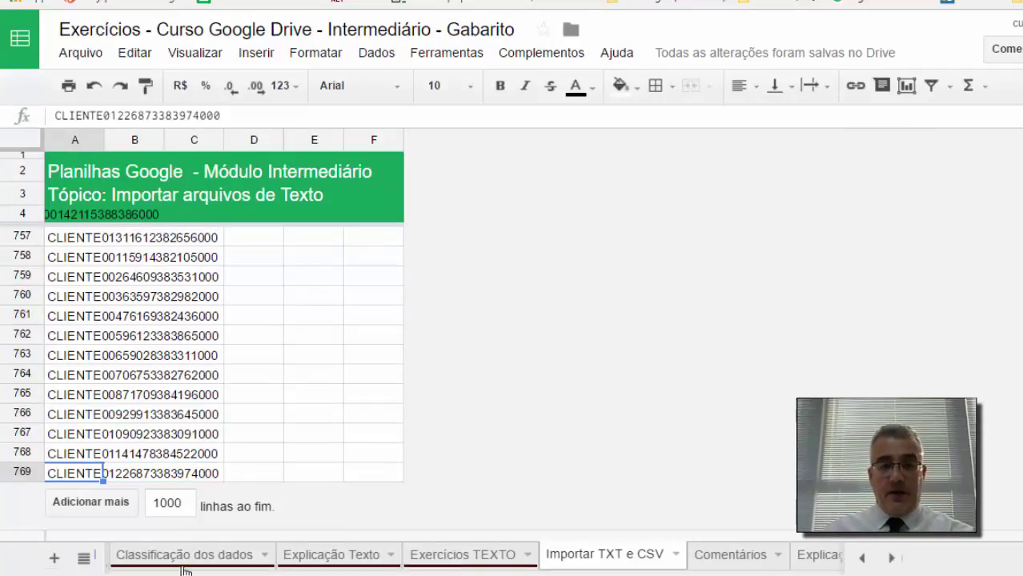
left_click(126, 505)
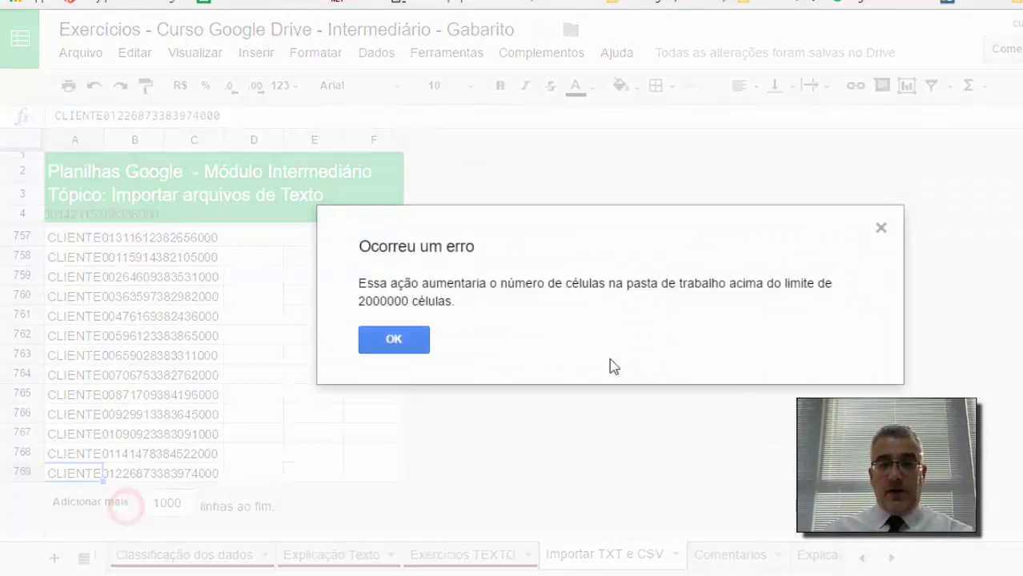
left_click(393, 339)
Delete the imported record in cell A4 of the green header and go to the first remaining record in A5
left_click(130, 467)
scroll(179, 438, "up", 20)
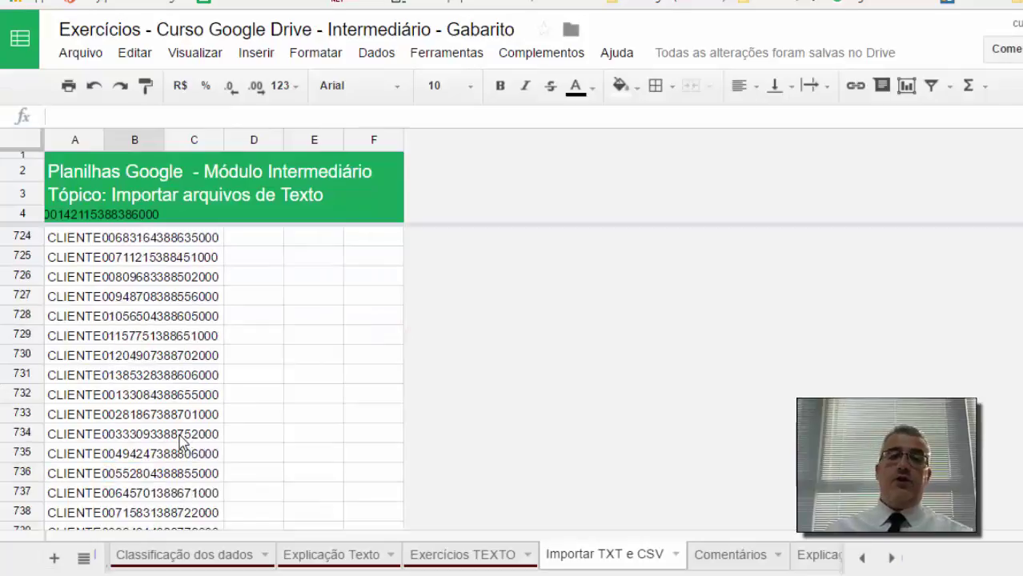
scroll(180, 437, "up", 10)
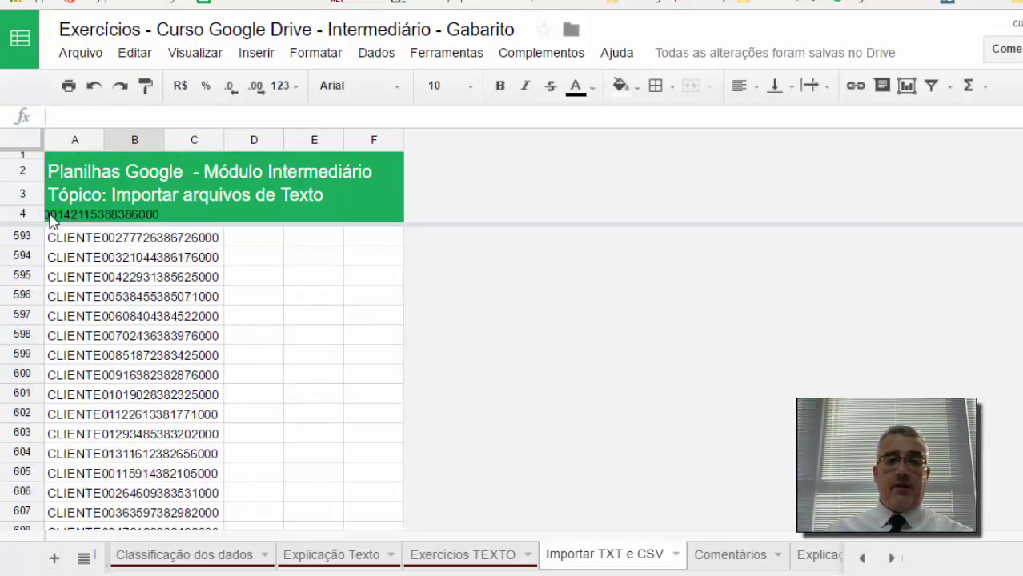
left_click(54, 216)
left_click(94, 265)
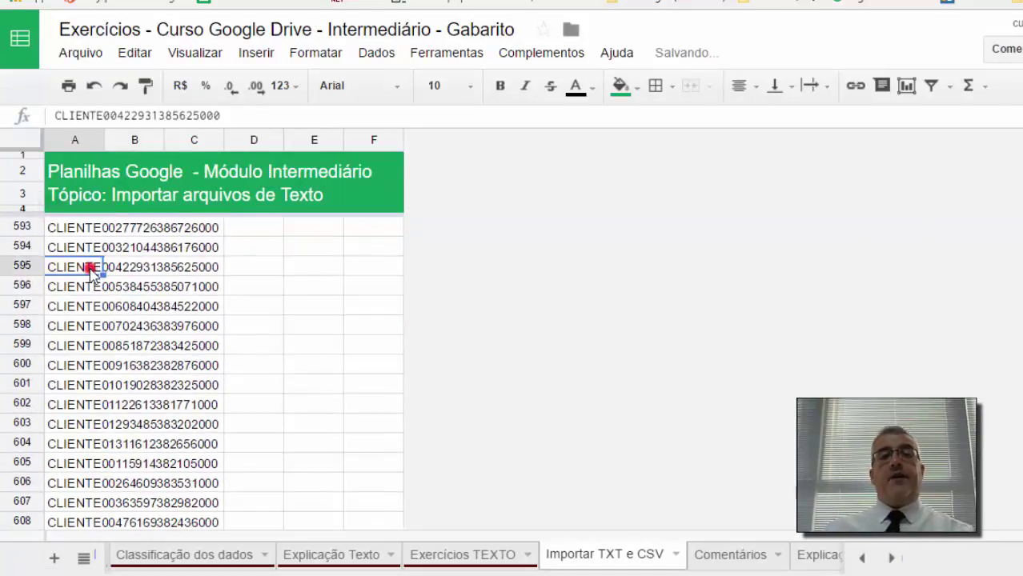
scroll(100, 273, "up", 9)
key("ctrl+Up")
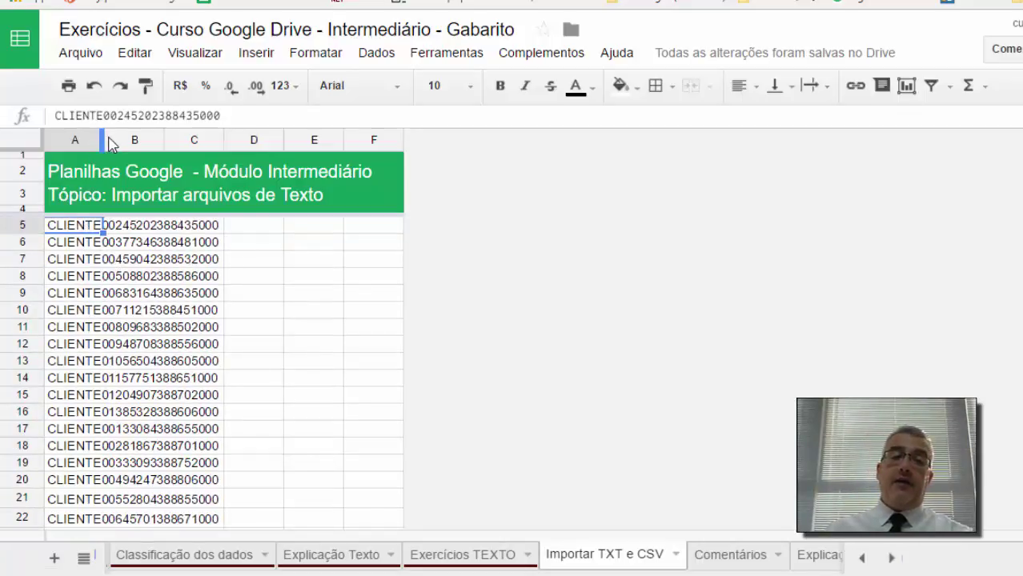
Widen column A to fit the imported client records and start an EXT.TEXTO formula in B5
left_click_drag(104, 138, 229, 139)
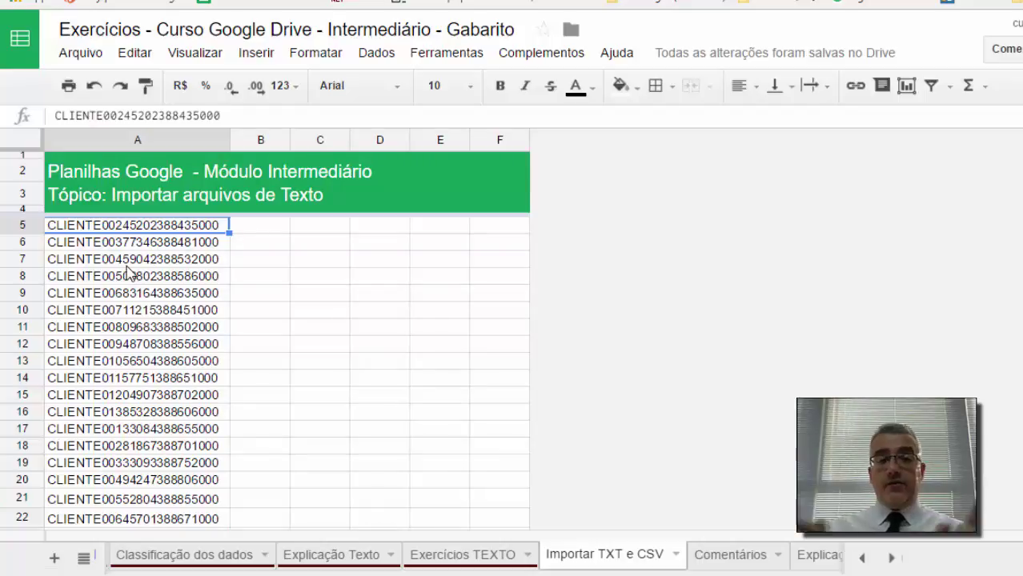
left_click(274, 225)
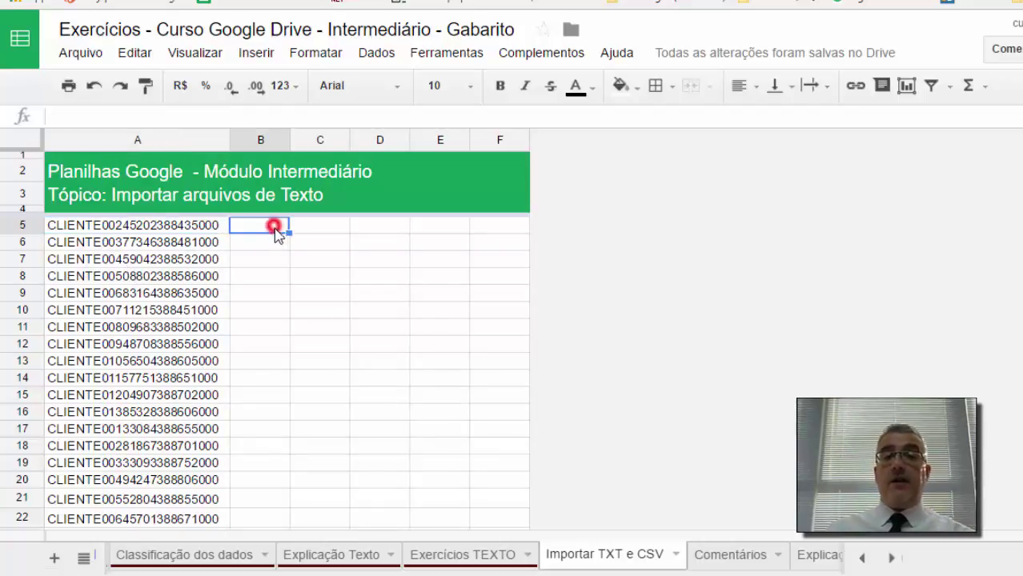
type("=ex")
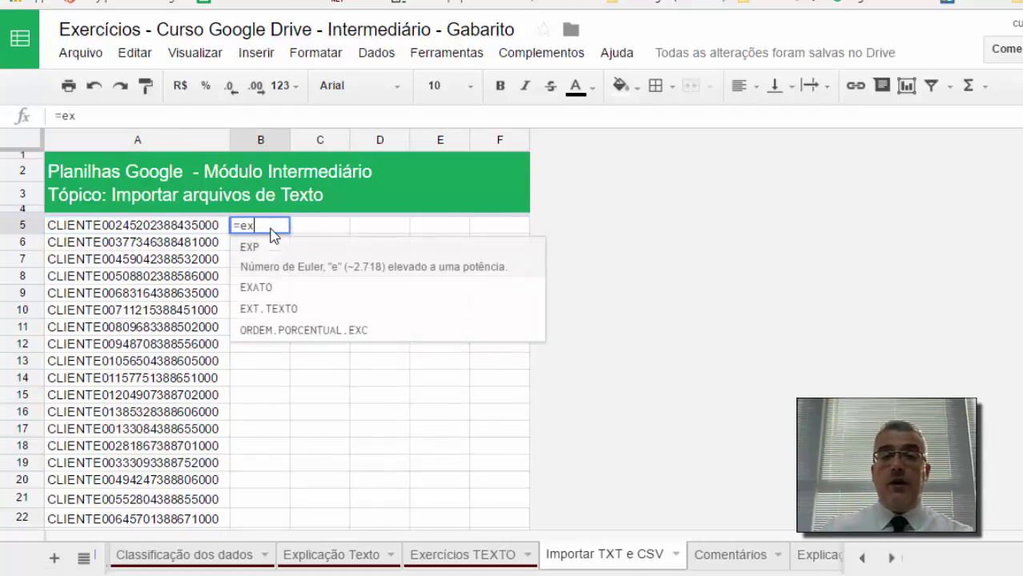
type("t.texto(")
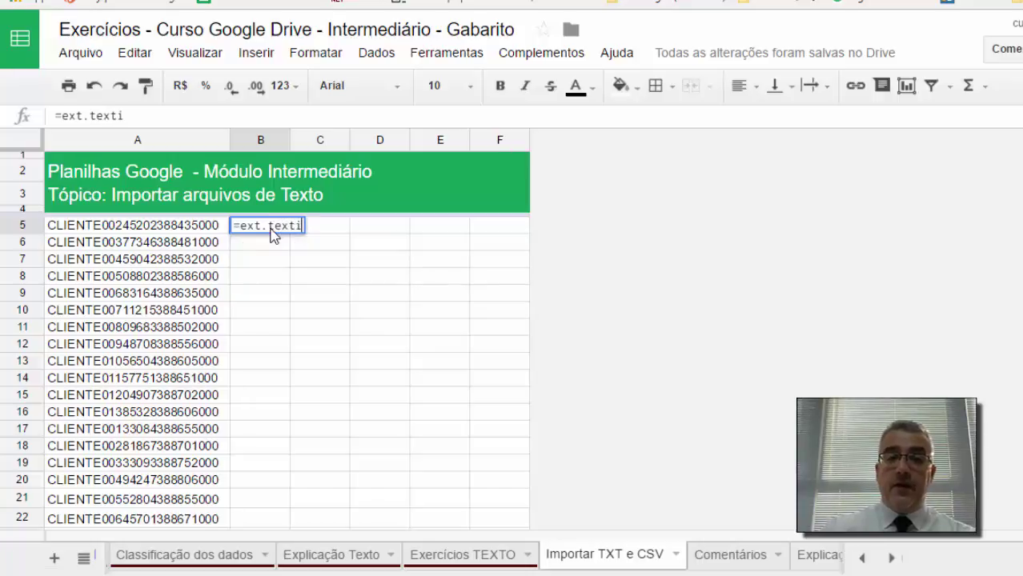
type("1")
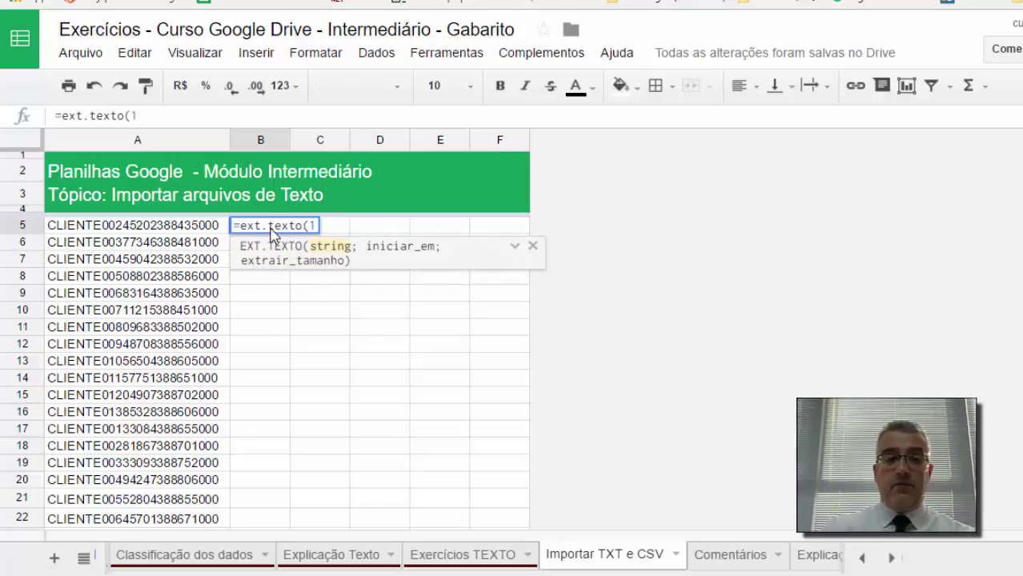
type(";")
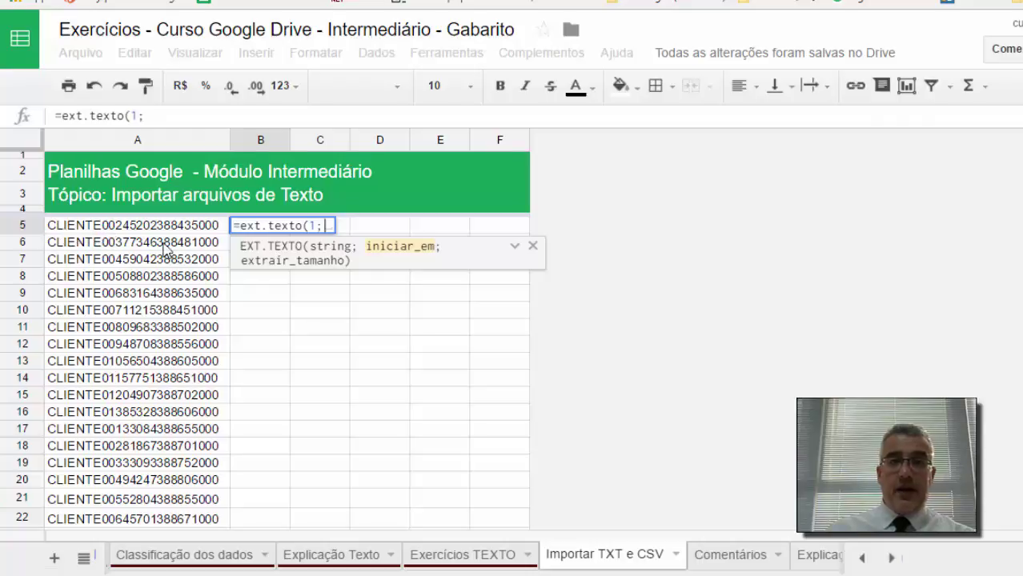
type("10")
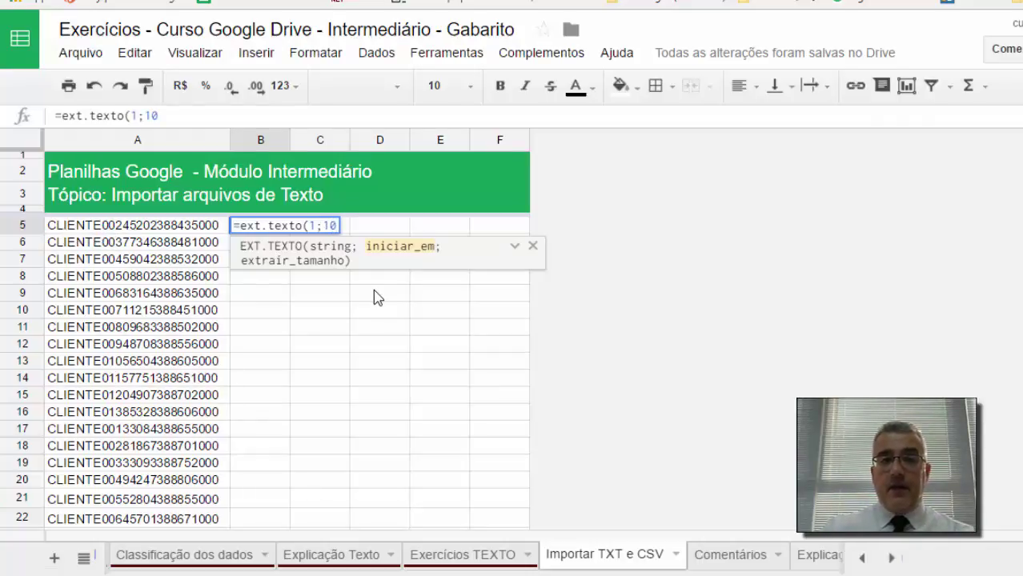
key("BackSpace")
key("BackSpace")
key("BackSpace")
key("BackSpace")
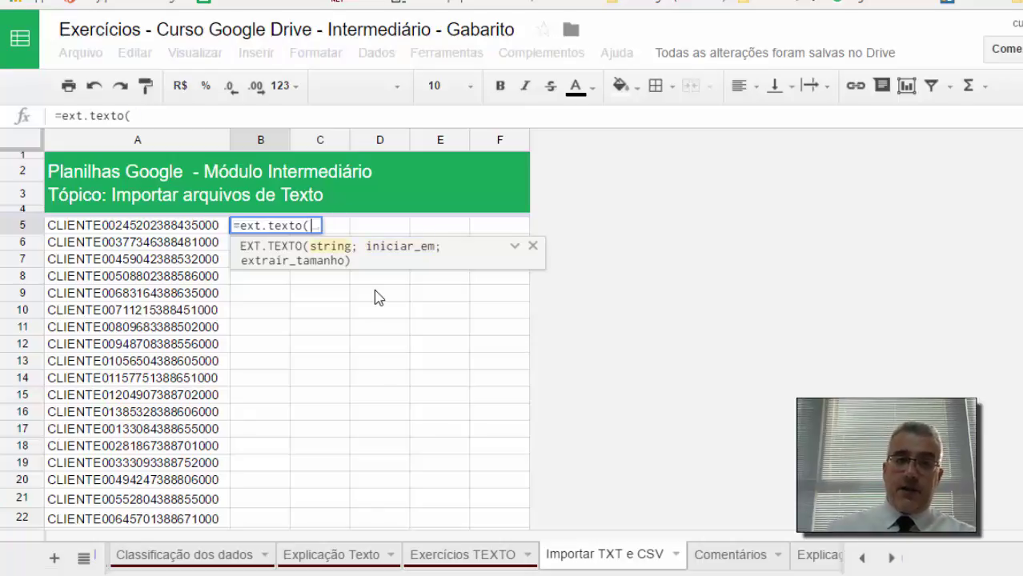
Complete the B5 formula to extract 10 characters of A5 starting at position 1, and fit column B to its content
left_click(120, 227)
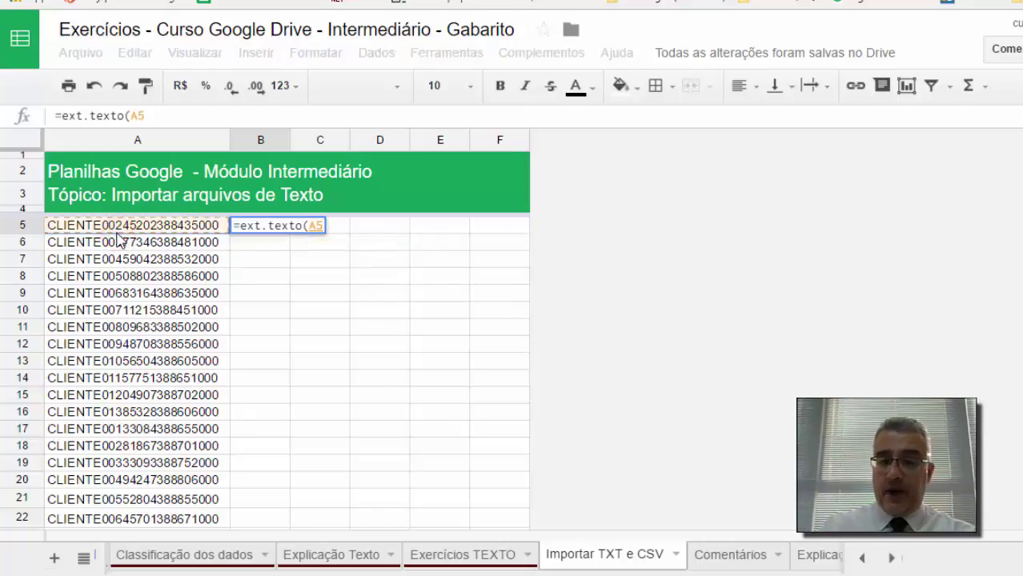
type(";1;10")
key("Return")
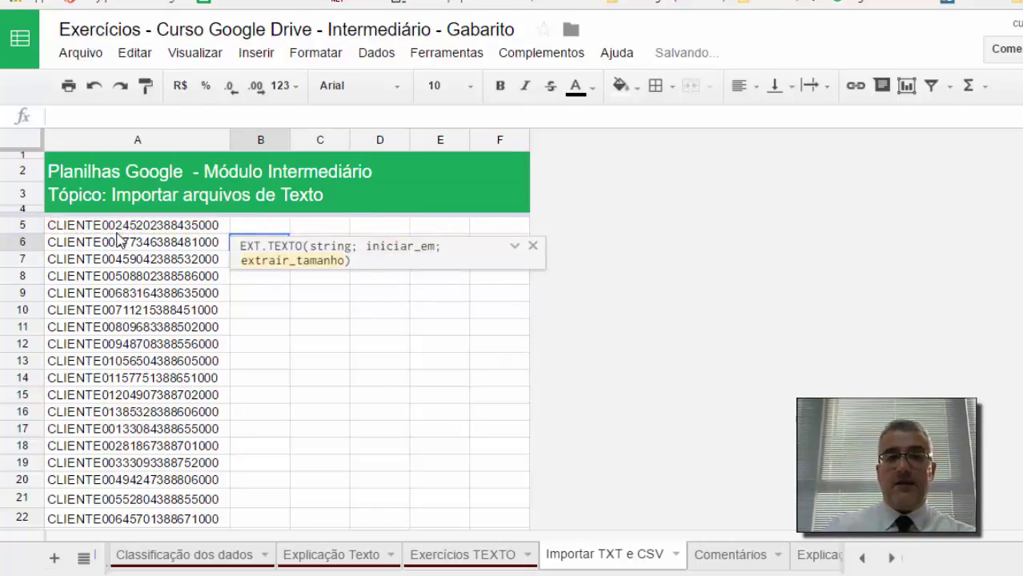
double_click(290, 140)
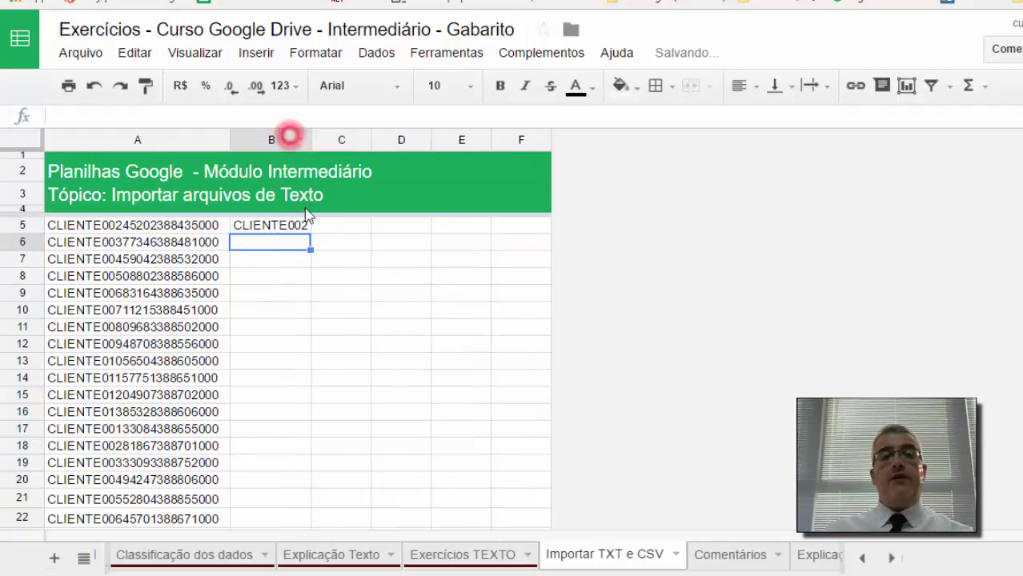
Copy the EXT.TEXTO formula from B5 down column B to row 22 and select B10
left_click(303, 226)
left_click_drag(309, 229, 288, 525)
left_click(274, 312)
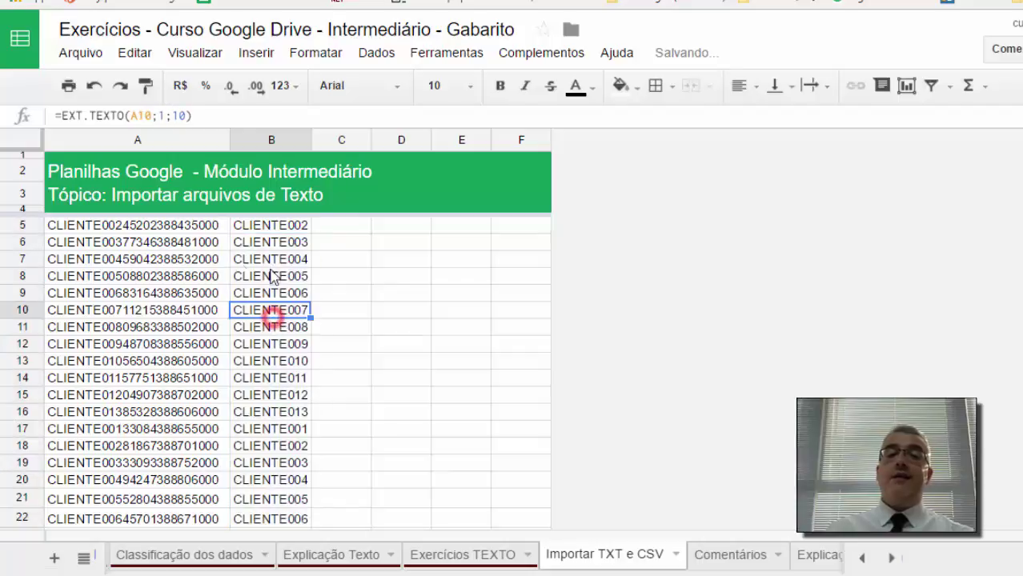
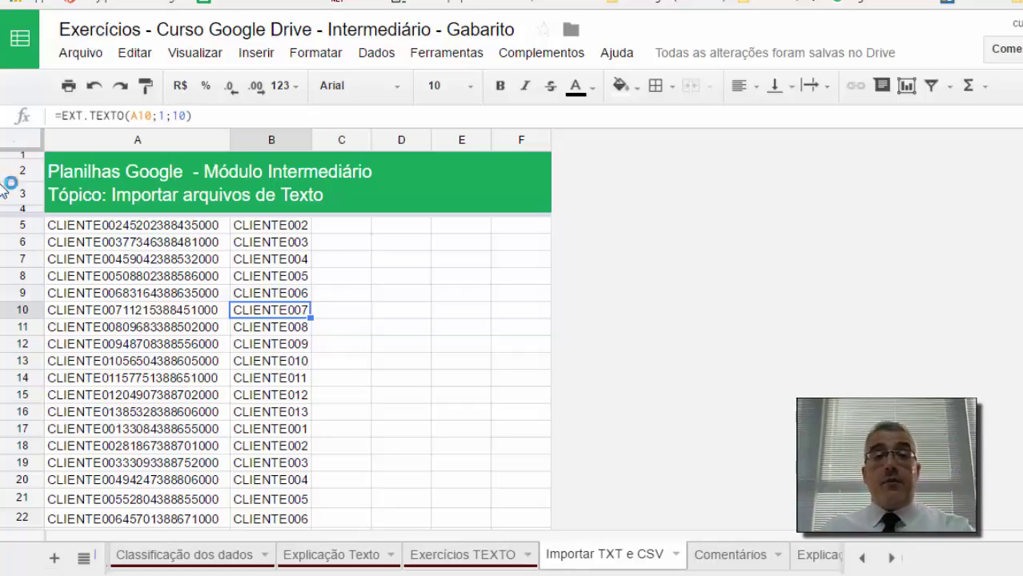
Clear columns A and B from row 5 to the last record and return to A5
left_click(197, 259)
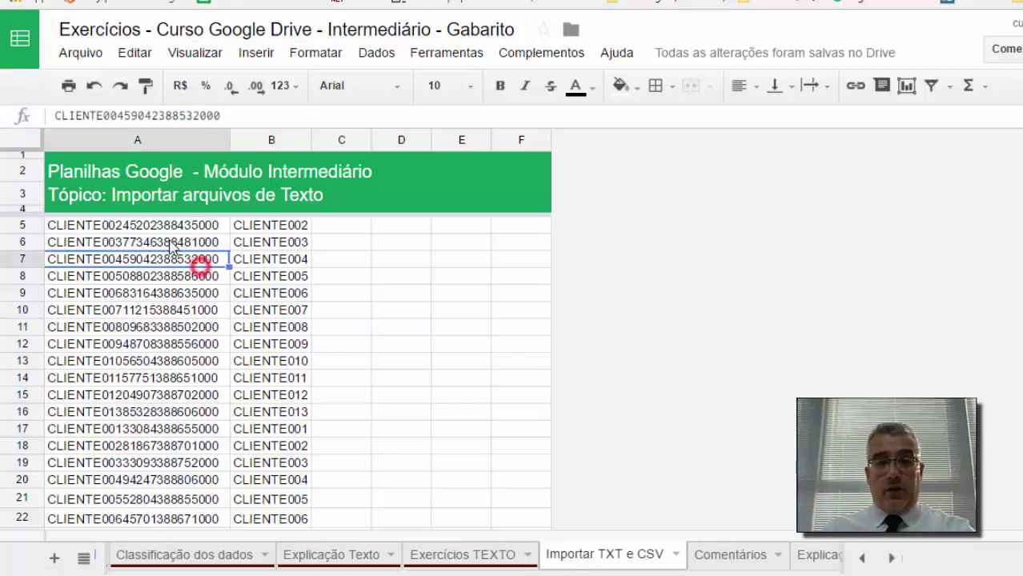
left_click(160, 226)
key("shift+Right")
key("ctrl+shift+Down")
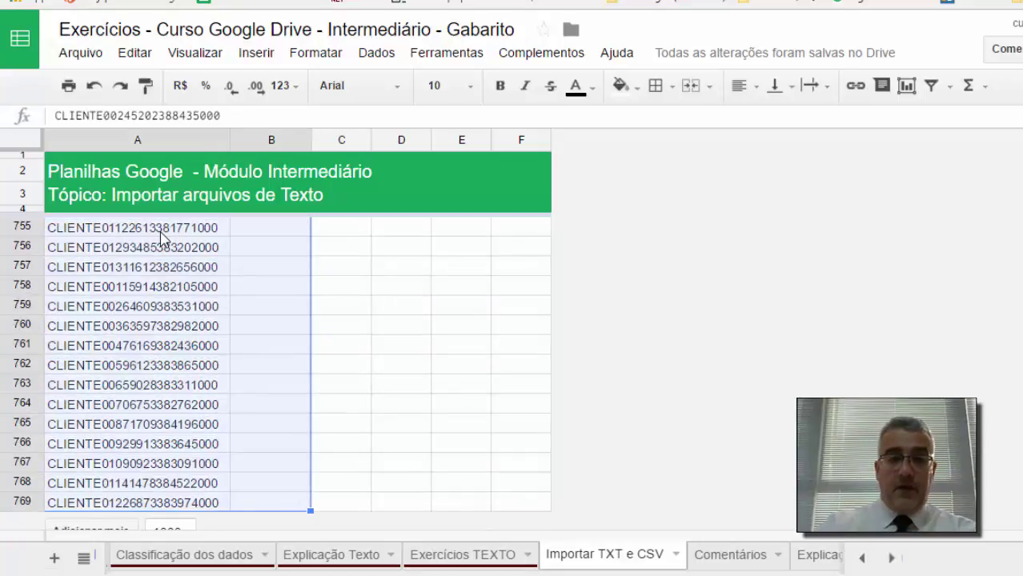
key("Delete")
left_click(160, 233)
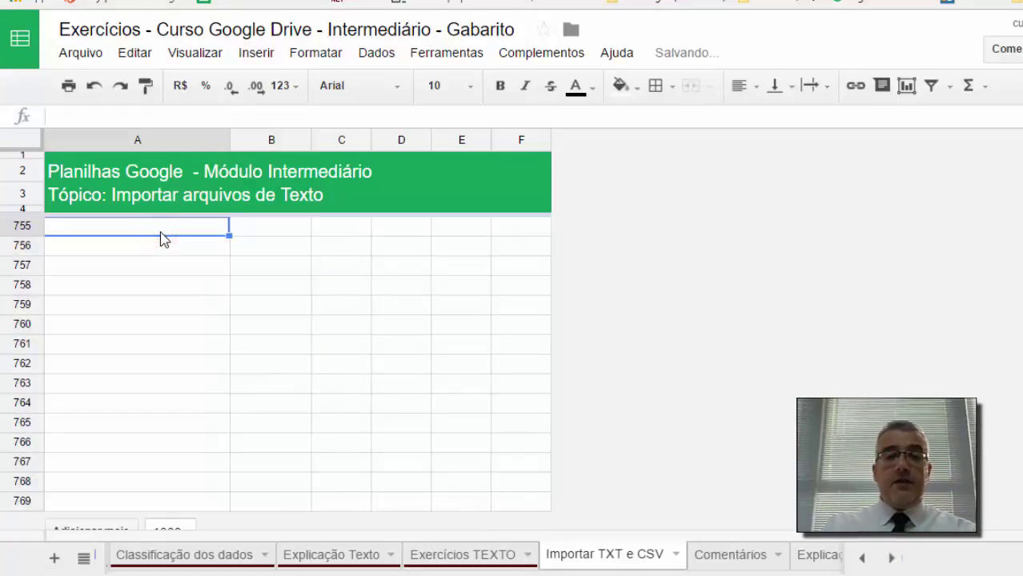
key("ctrl+Up")
key("Down")
key("Down")
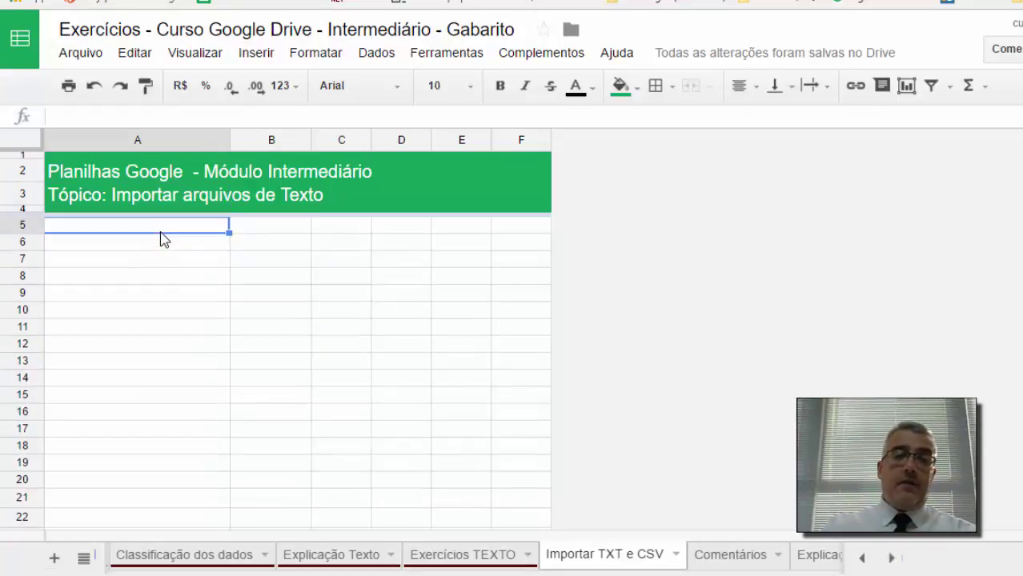
Import MATRIZ - IMPORTAÇÃO DE TEXTO - 002.txt from the computer, appending rows to the current page with automatic separator detection and number and date conversion
left_click(149, 245)
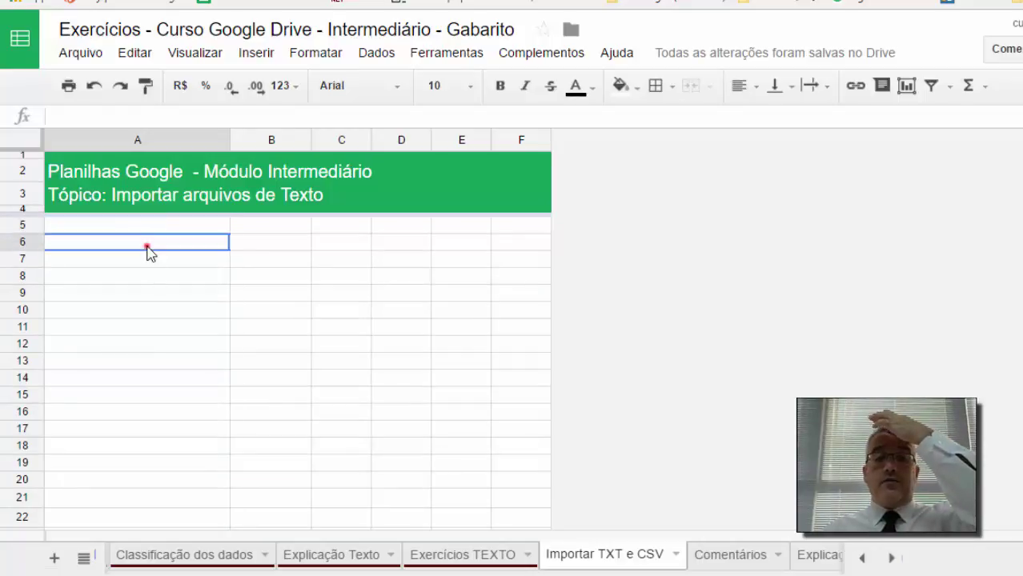
left_click(82, 54)
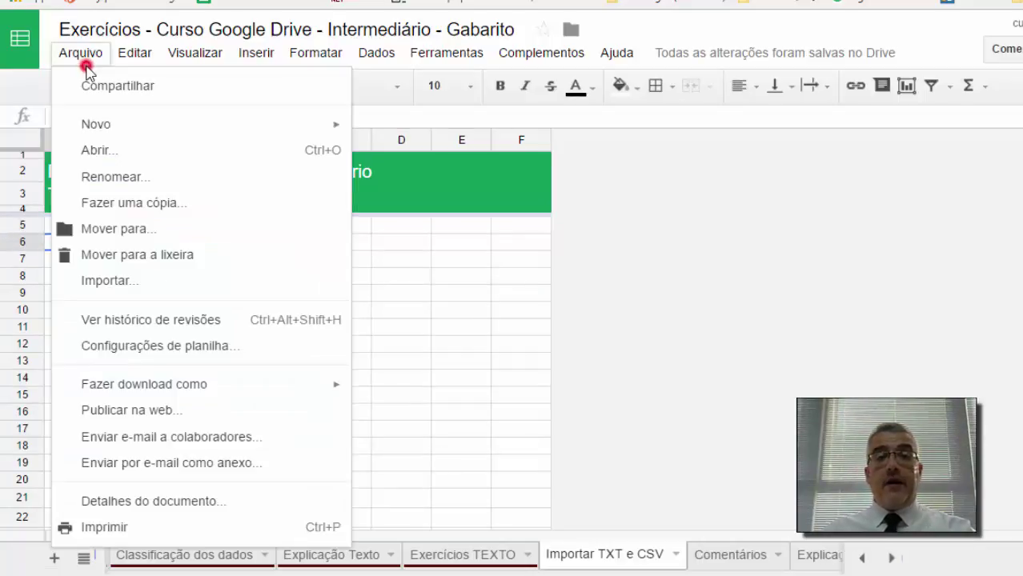
left_click(139, 282)
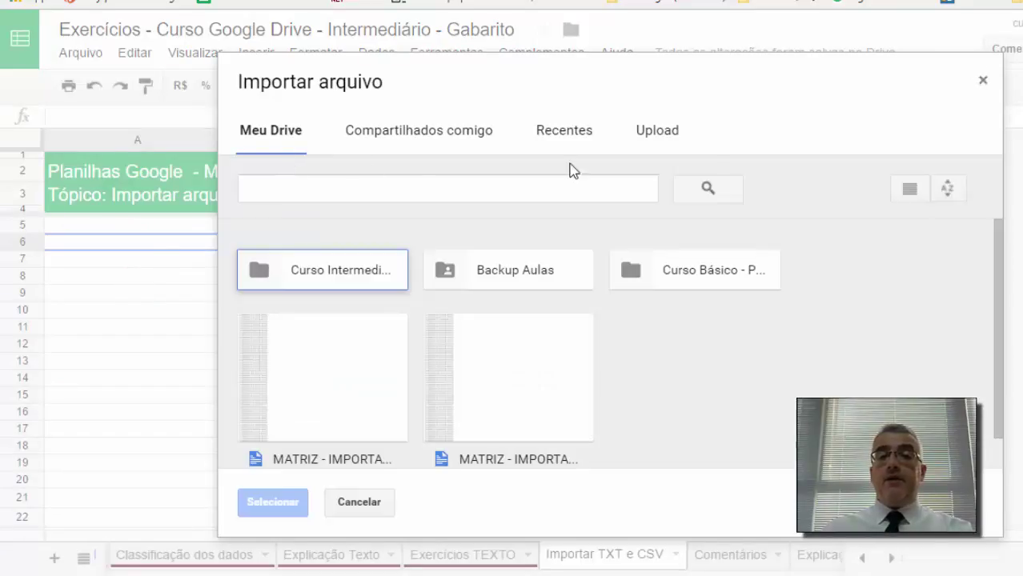
left_click(671, 134)
left_click(610, 345)
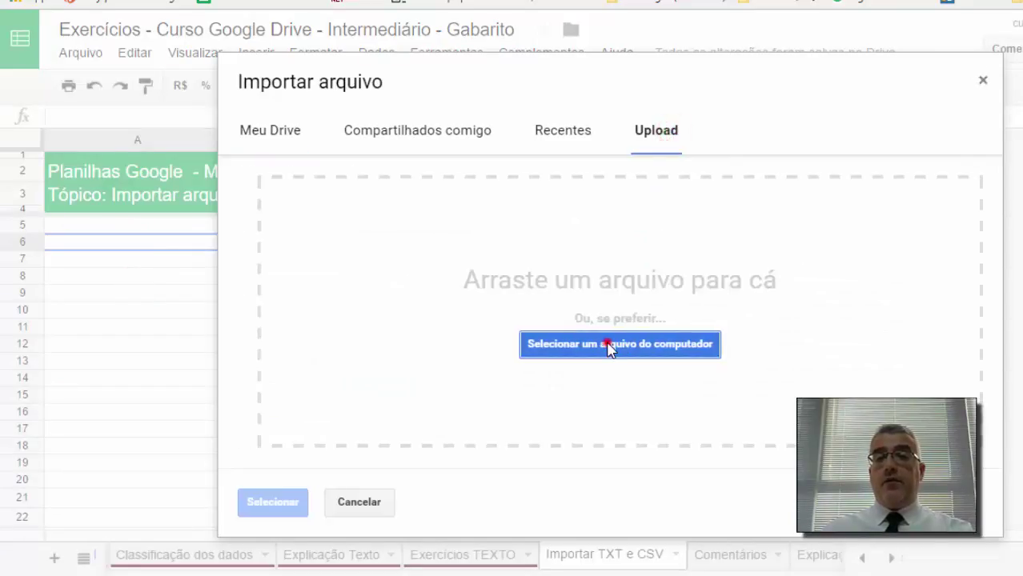
left_click(273, 90)
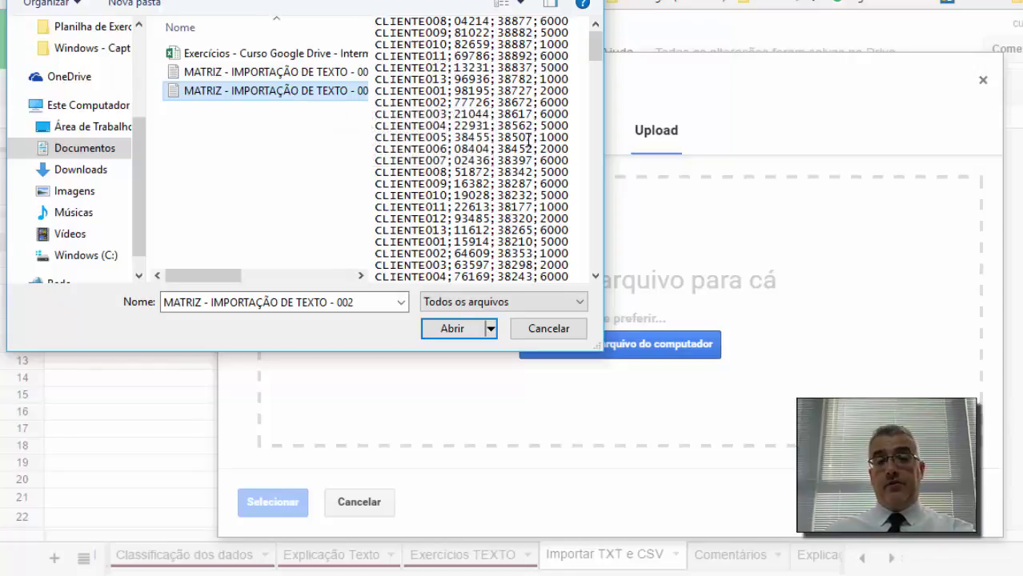
left_click(468, 331)
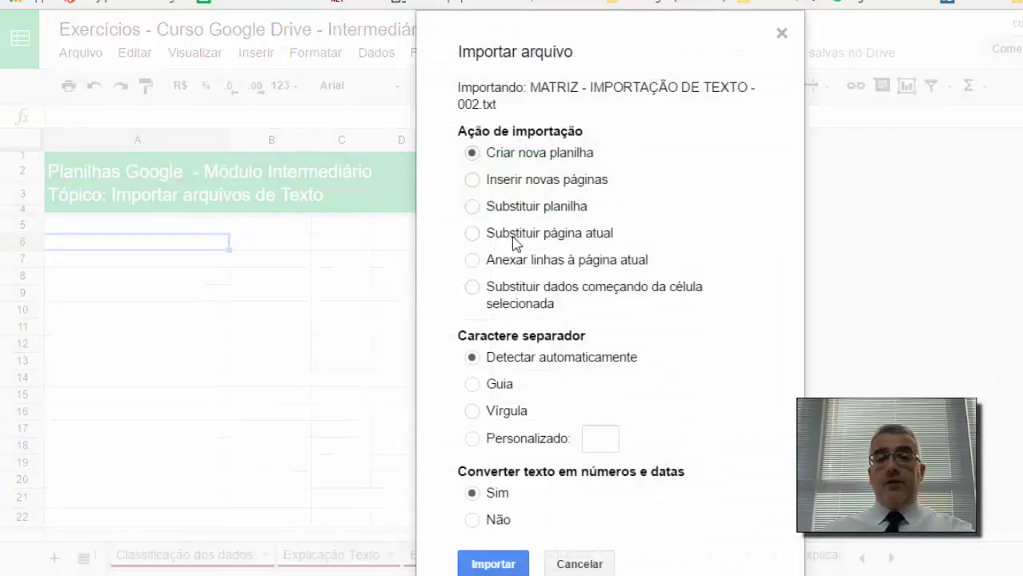
left_click(518, 261)
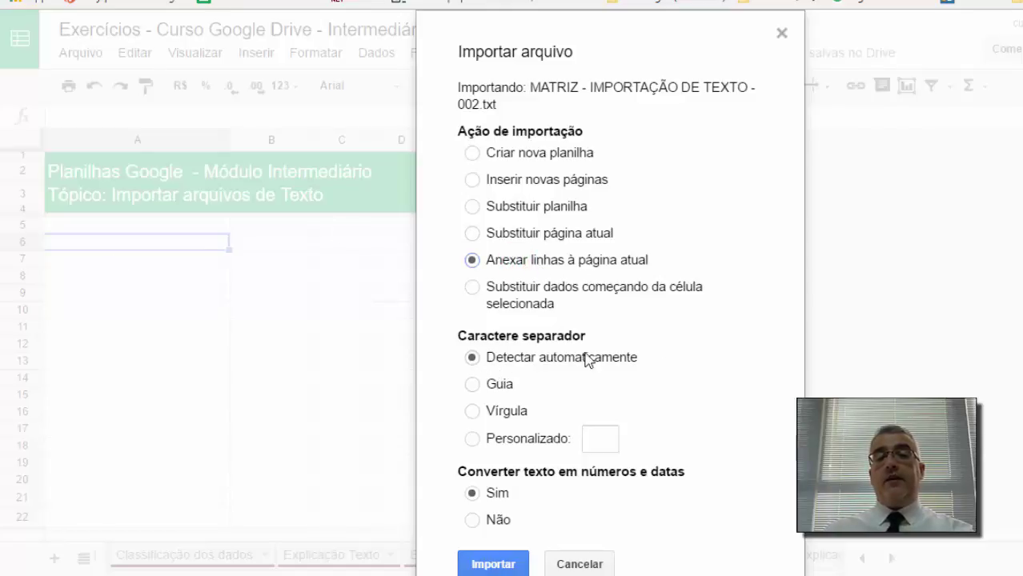
left_click(518, 561)
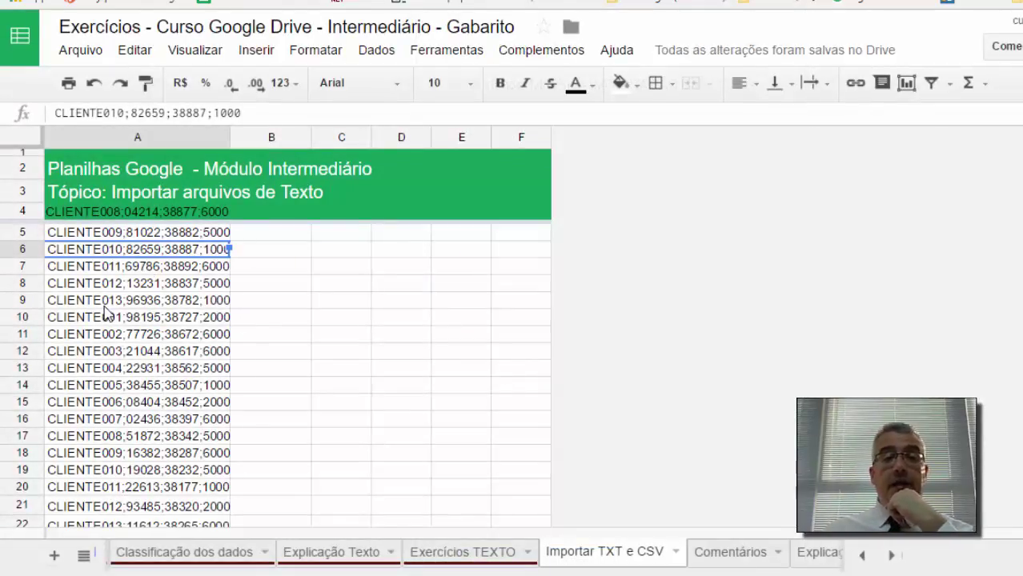
Clear all imported semicolon-separated records in column A from A4 to the last one and return to A5
key("Up")
key("Up")
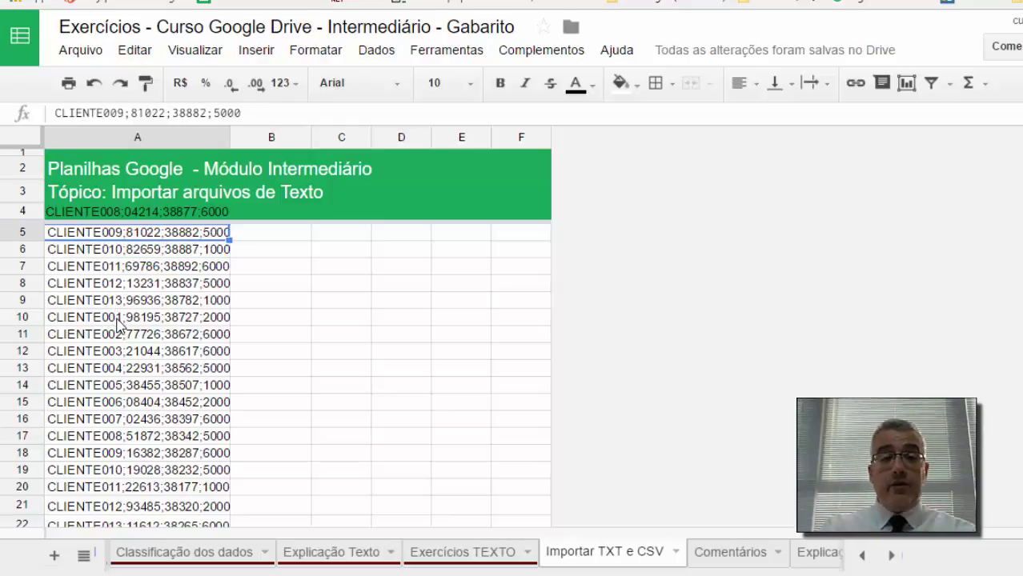
key("ctrl+shift+Down")
key("Delete")
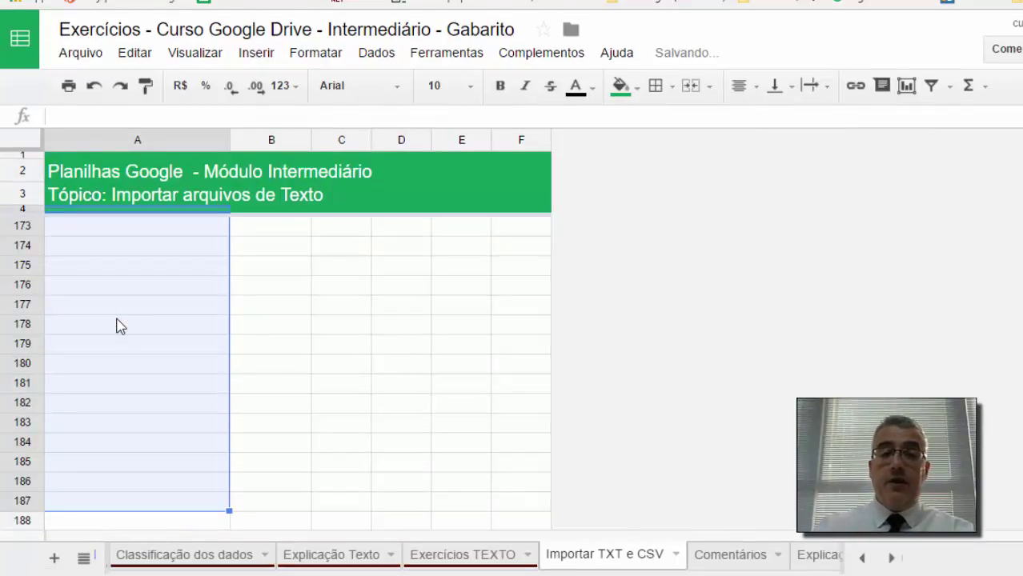
left_click(124, 323)
key("ctrl+Up")
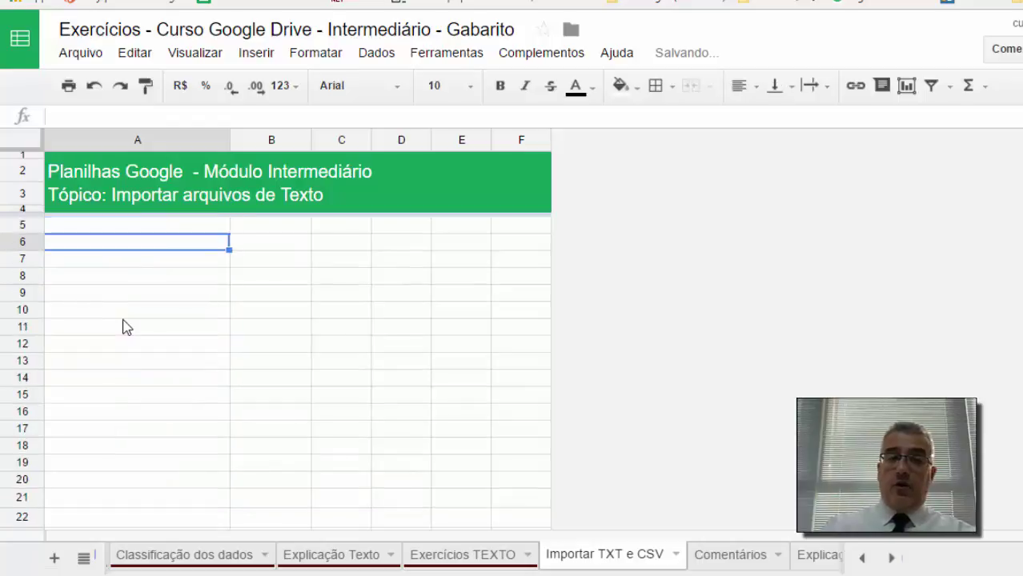
key("Up")
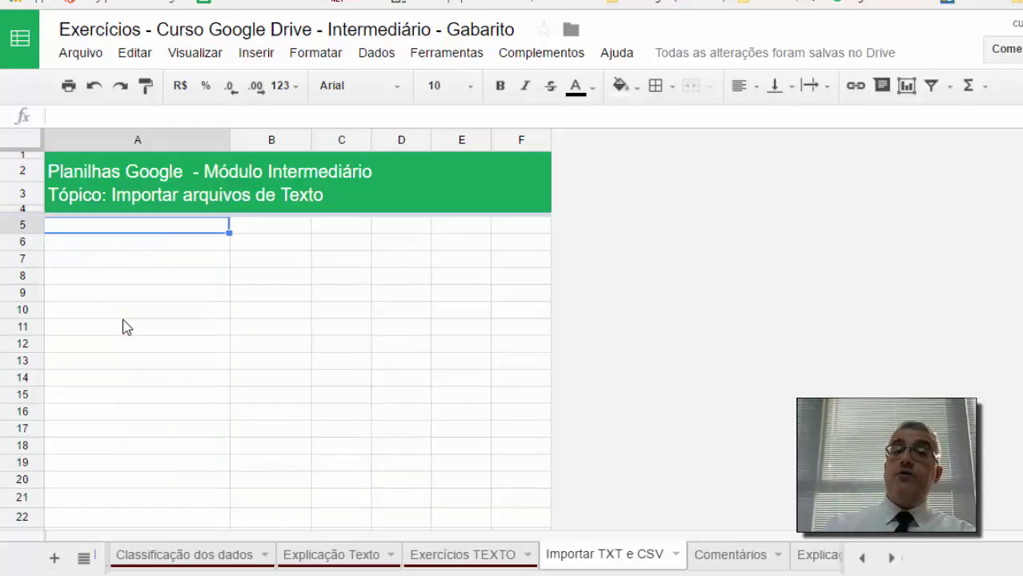
Select cell A6 and choose the recent file MATRIZ - IMPORTAÇÃO DE TEXTO - 002.txt for import
left_click(91, 242)
left_click(92, 54)
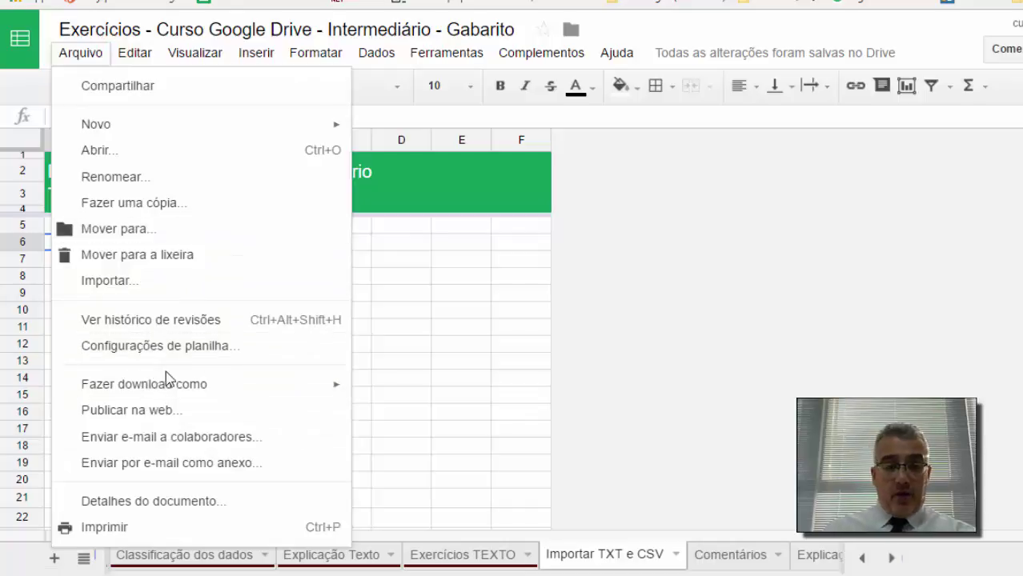
left_click(119, 281)
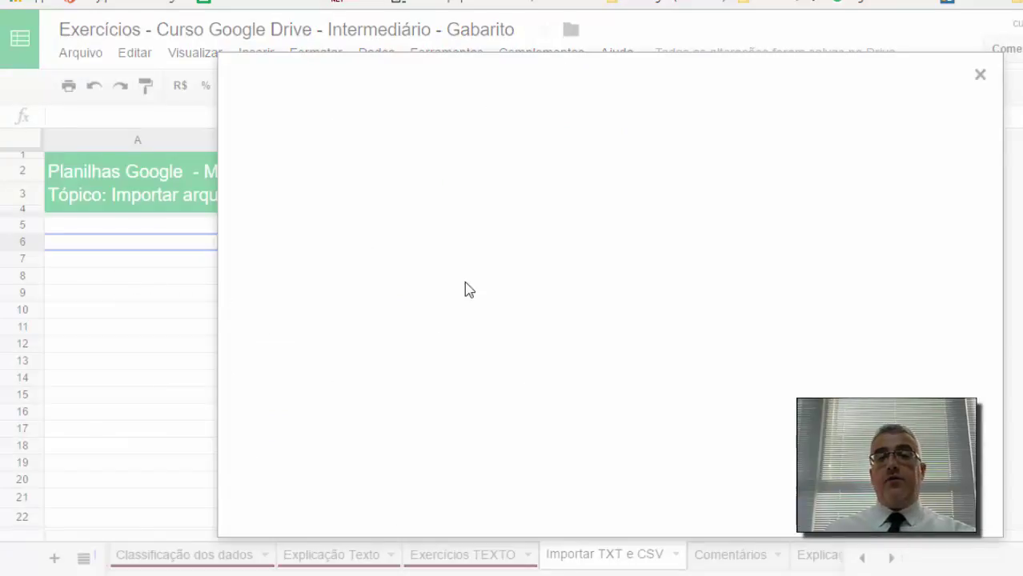
left_click(560, 134)
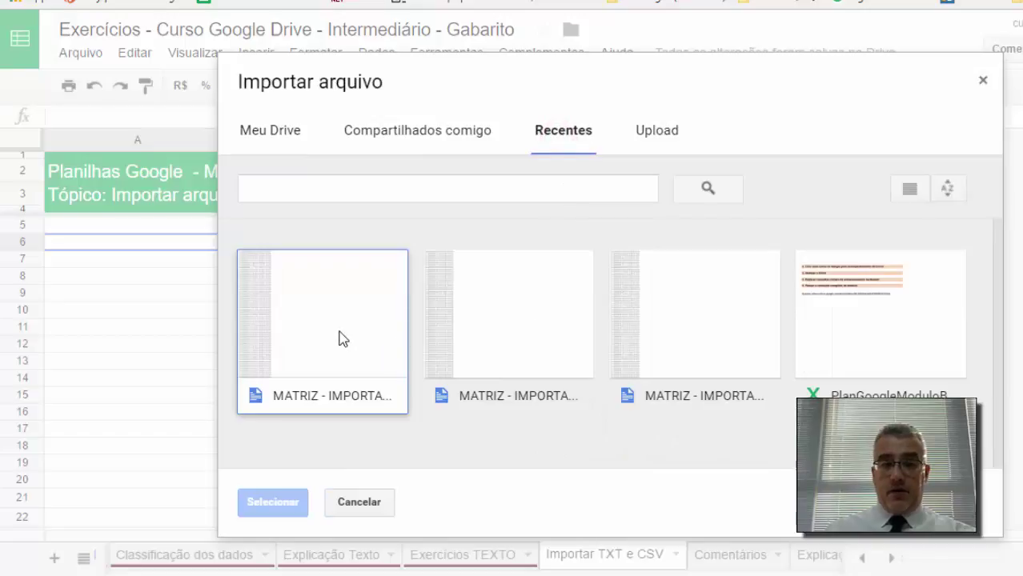
left_click(304, 311)
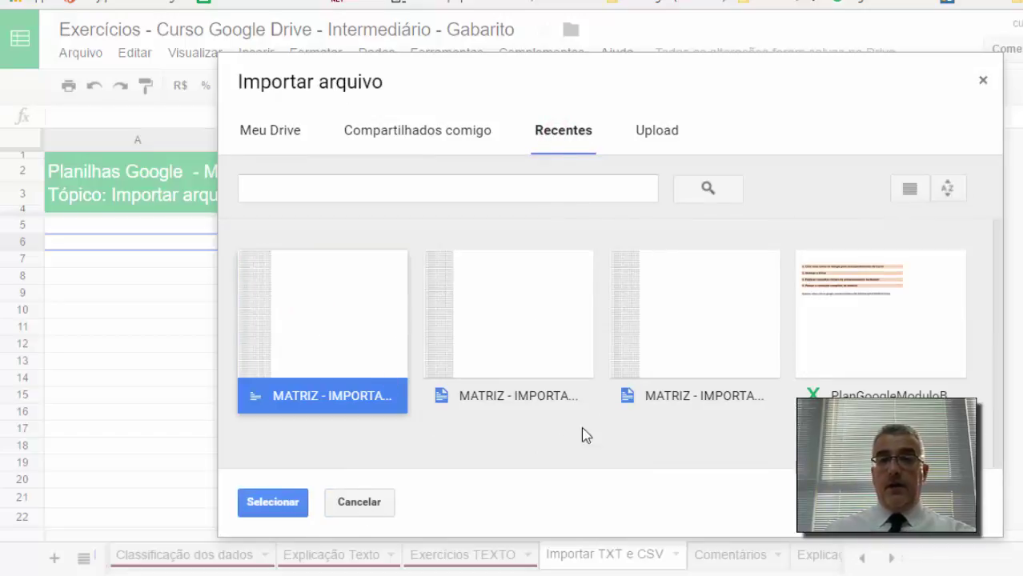
left_click(908, 192)
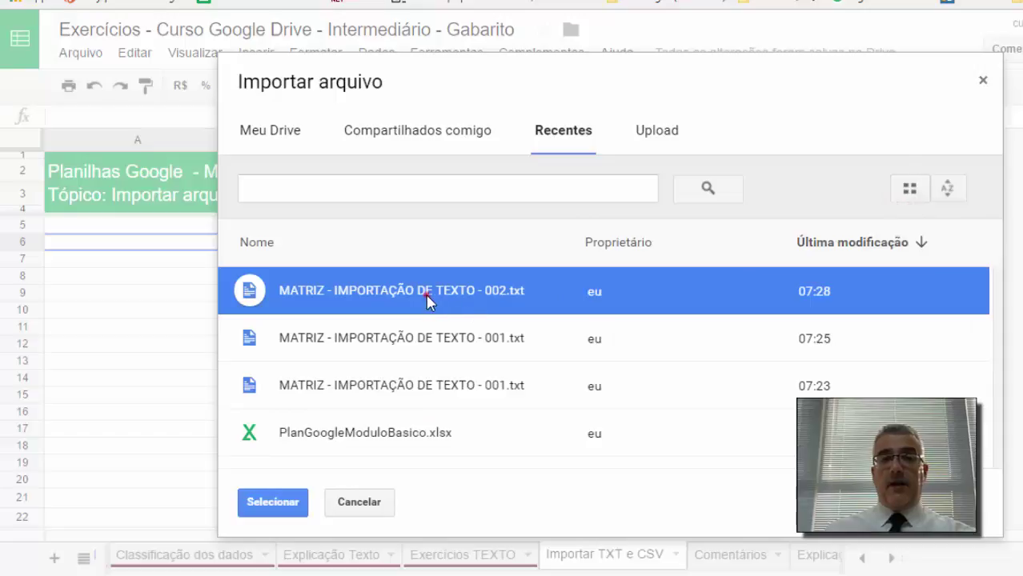
left_click(287, 501)
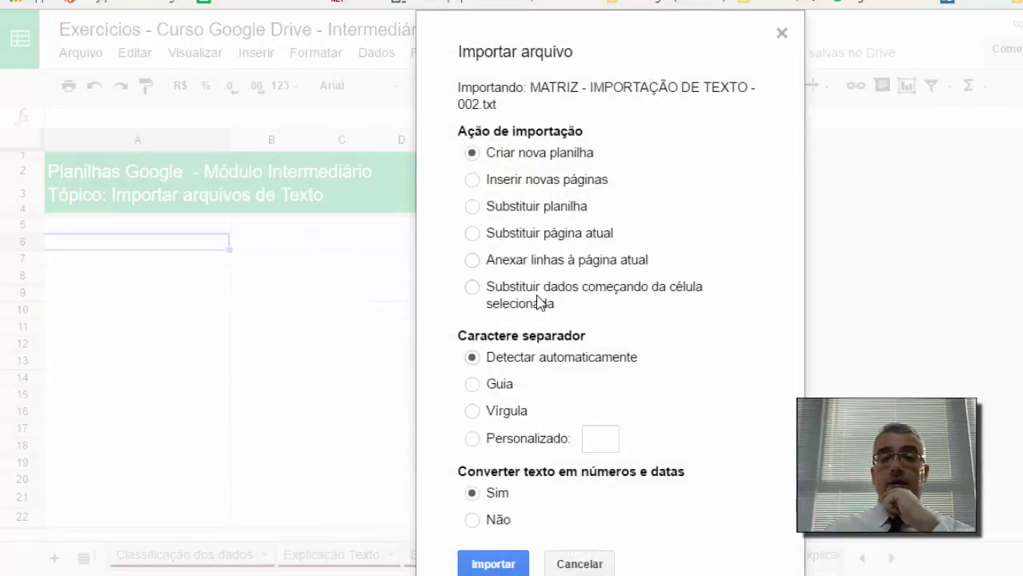
Import the file replacing data from the selected cell, with a custom semicolon separator, and check the records down to the last row
left_click(476, 292)
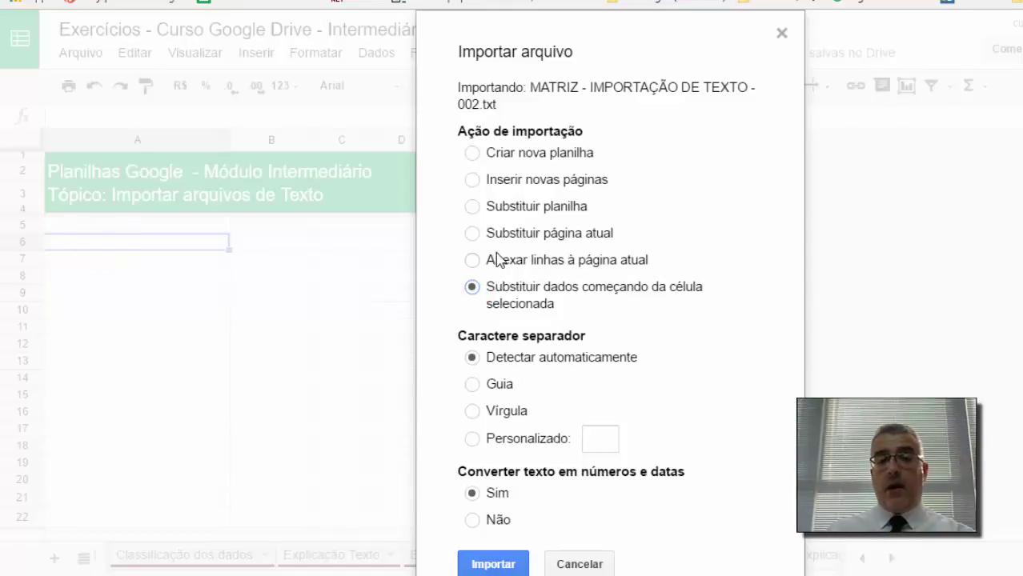
left_click(498, 436)
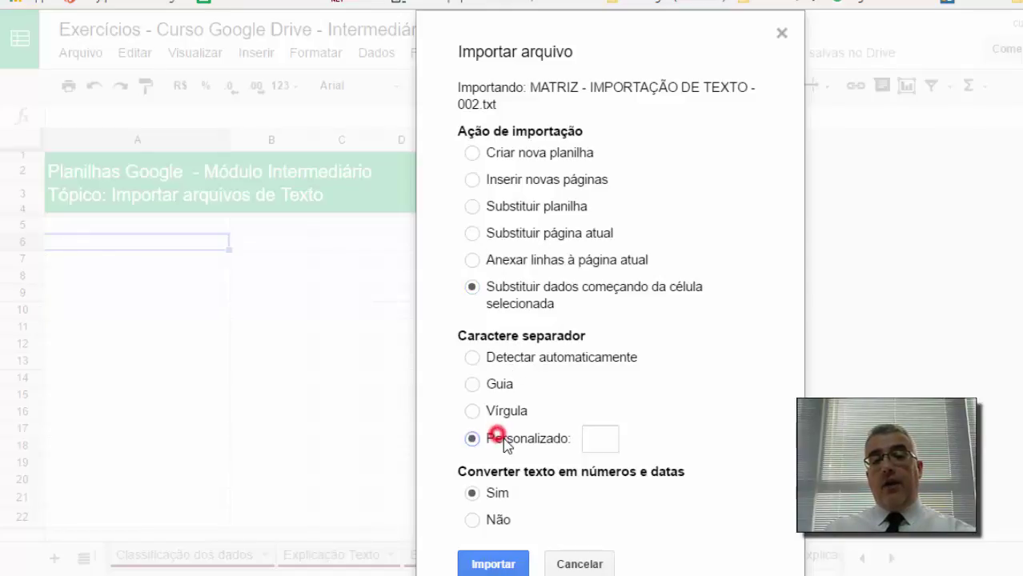
left_click(602, 440)
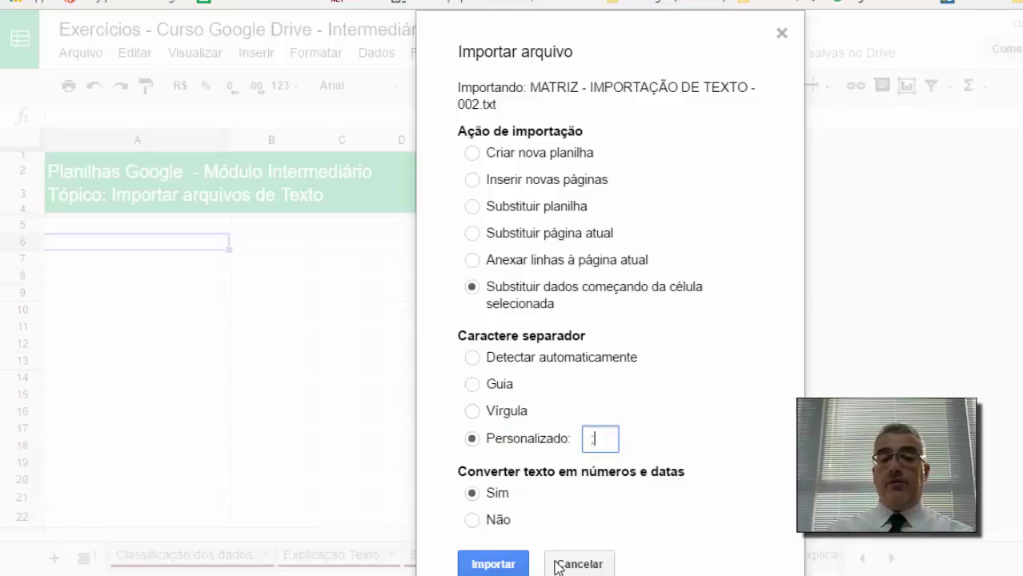
left_click(493, 561)
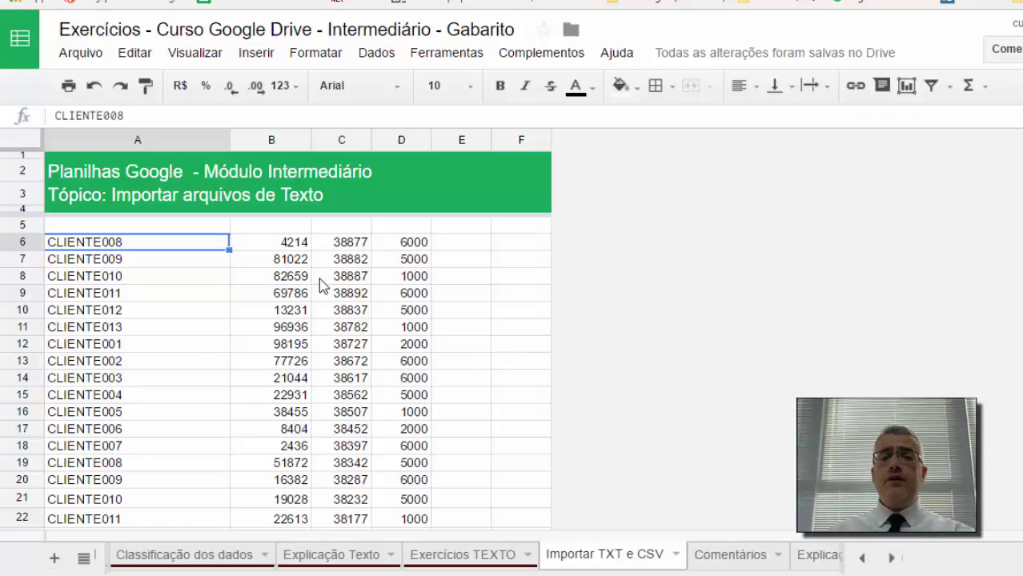
left_click(111, 249)
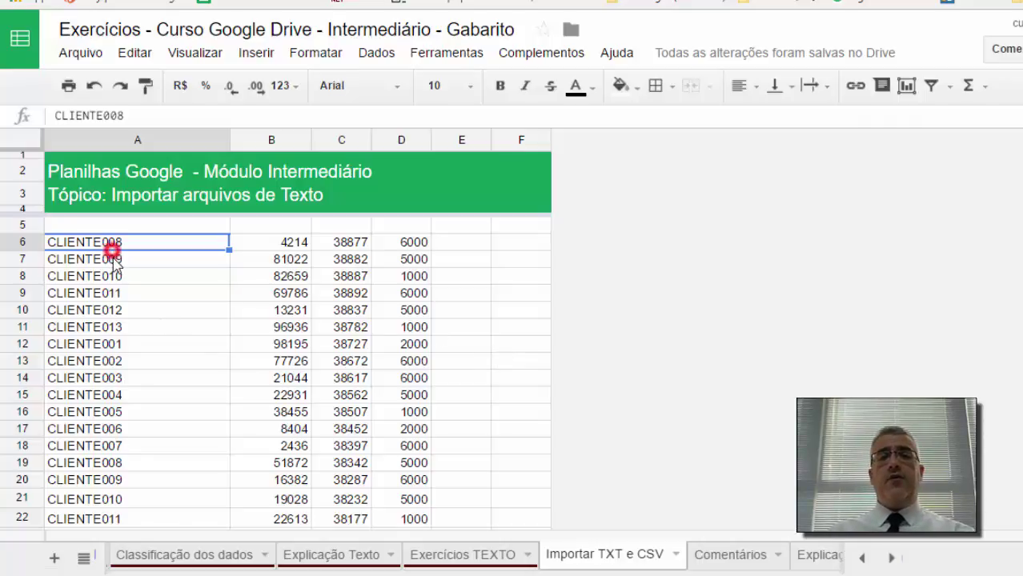
key("ctrl+Down")
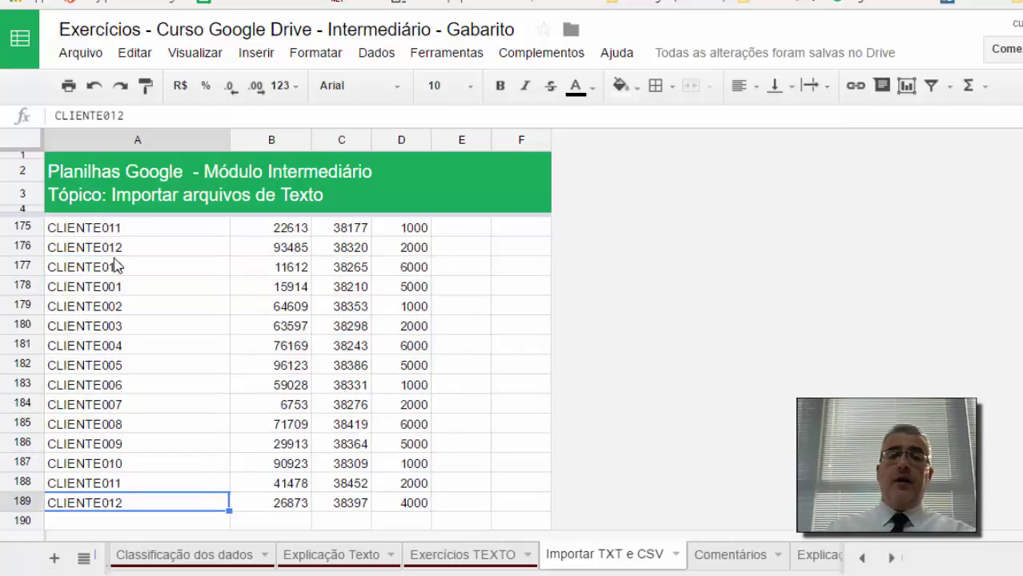
key("ctrl+Up")
key("ctrl+Up")
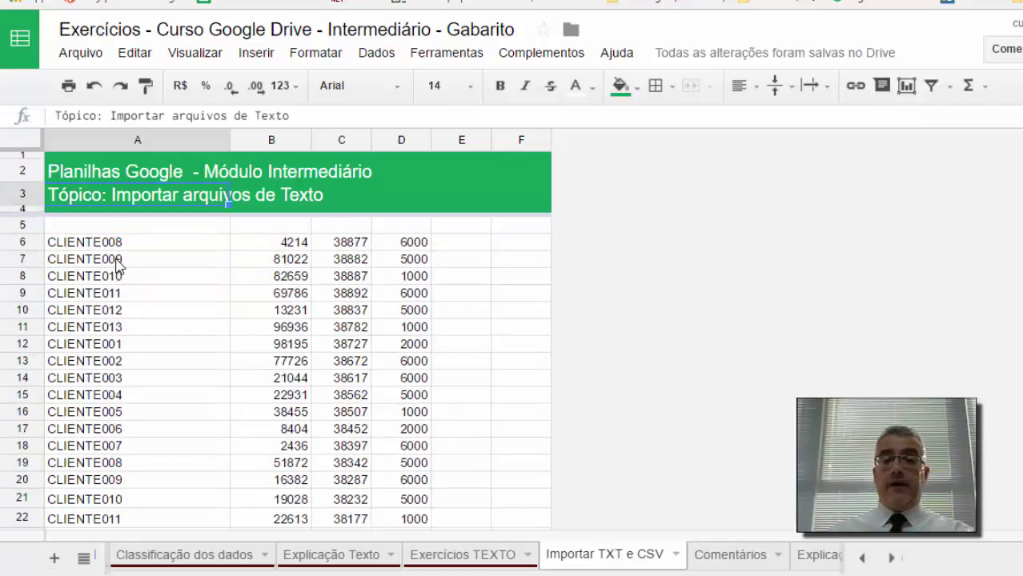
Format column C from C6 to the last record with the 26/09/2008 date format and fit the column width to its contents
left_click(364, 243)
key("ctrl+shift+Down")
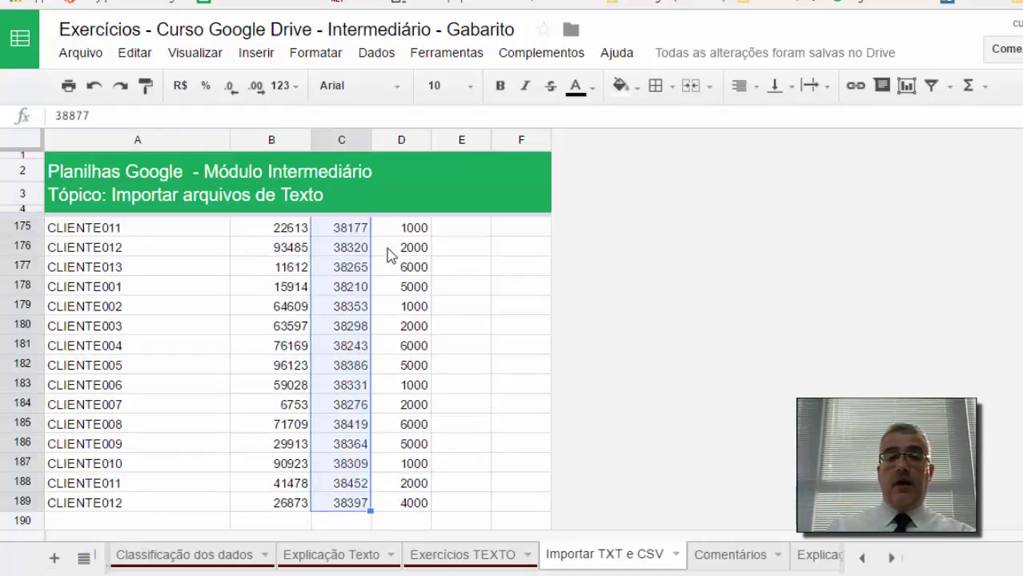
left_click(315, 52)
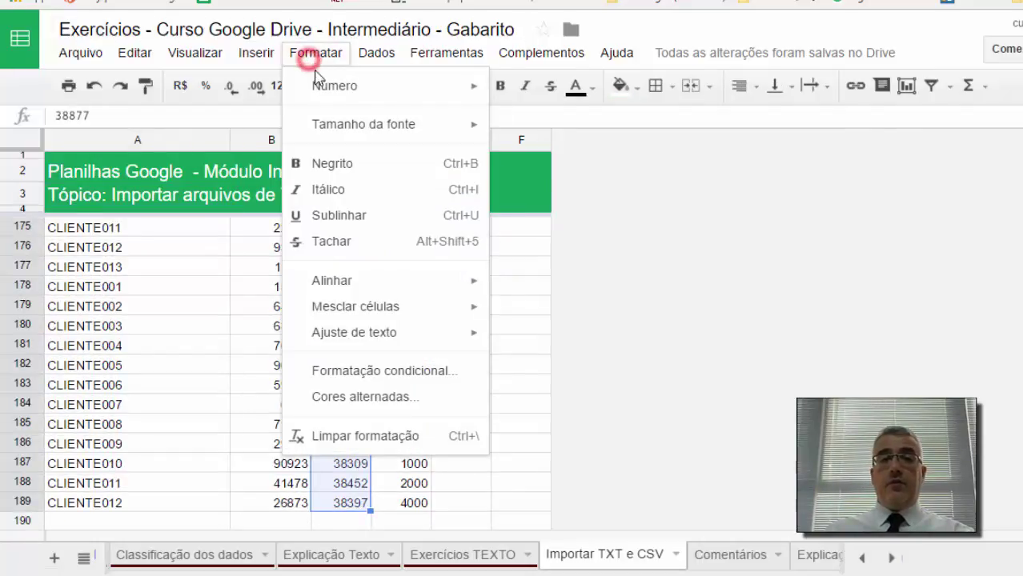
mouse_move(320, 85)
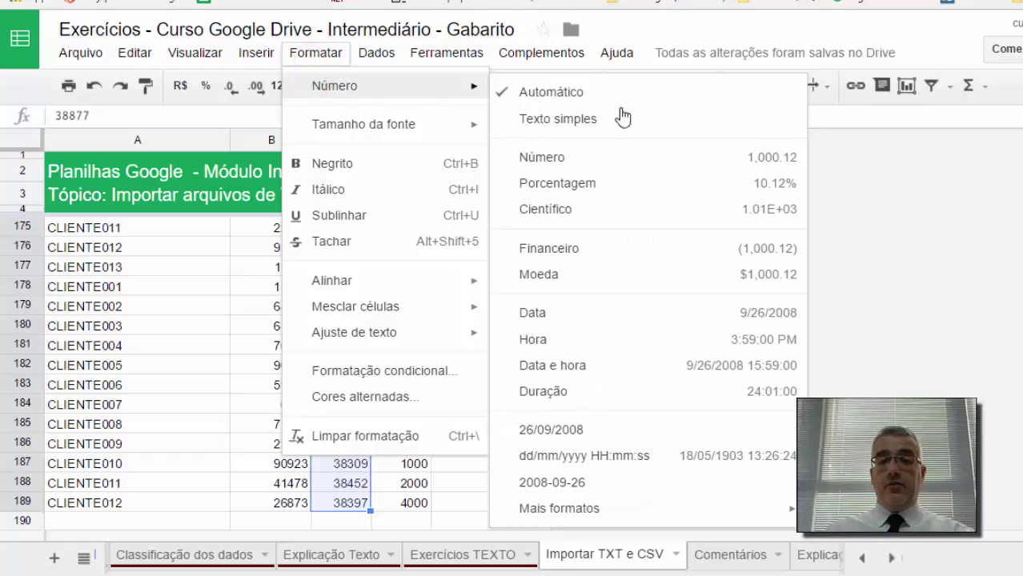
left_click(575, 429)
double_click(371, 139)
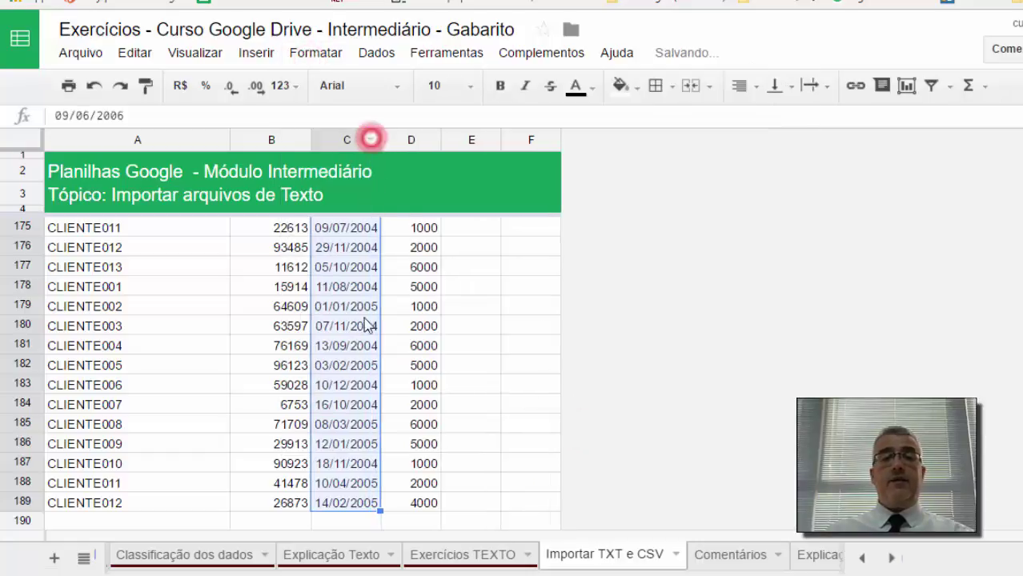
left_click(364, 326)
Format the column D amounts from the last record up to row 6 as Moeda
left_click(431, 500)
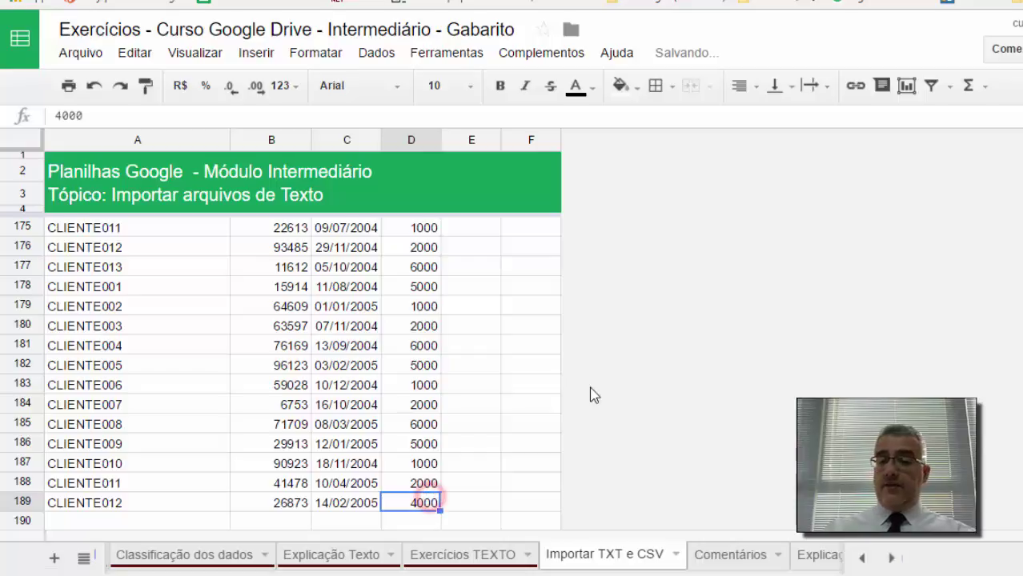
key("ctrl+shift+Up")
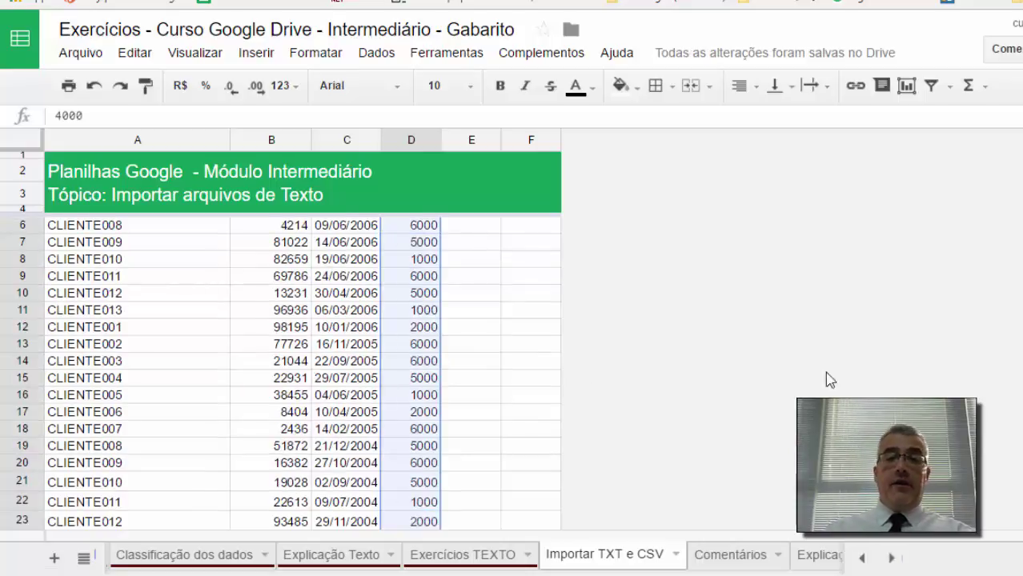
left_click(315, 56)
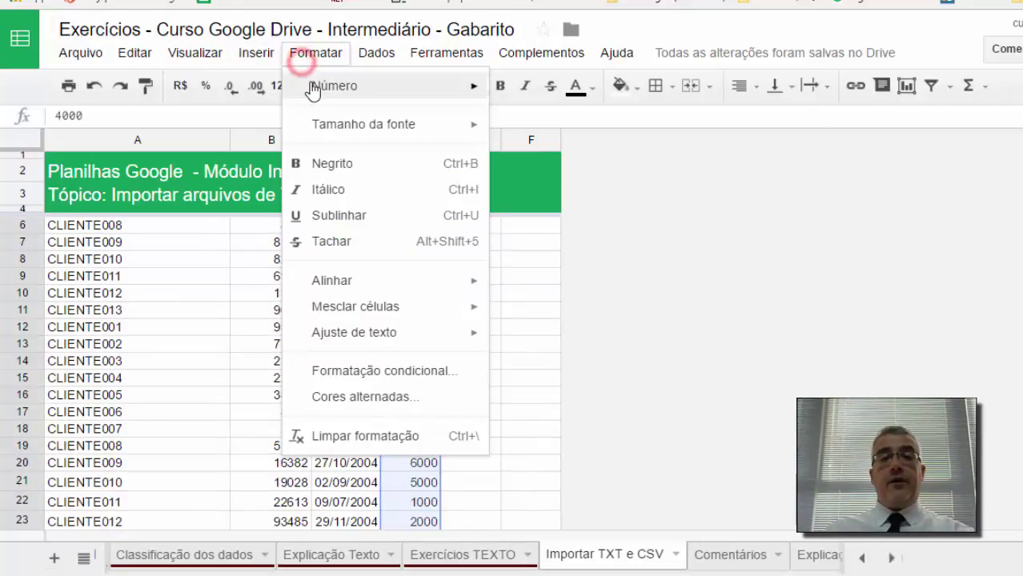
mouse_move(312, 88)
left_click(584, 285)
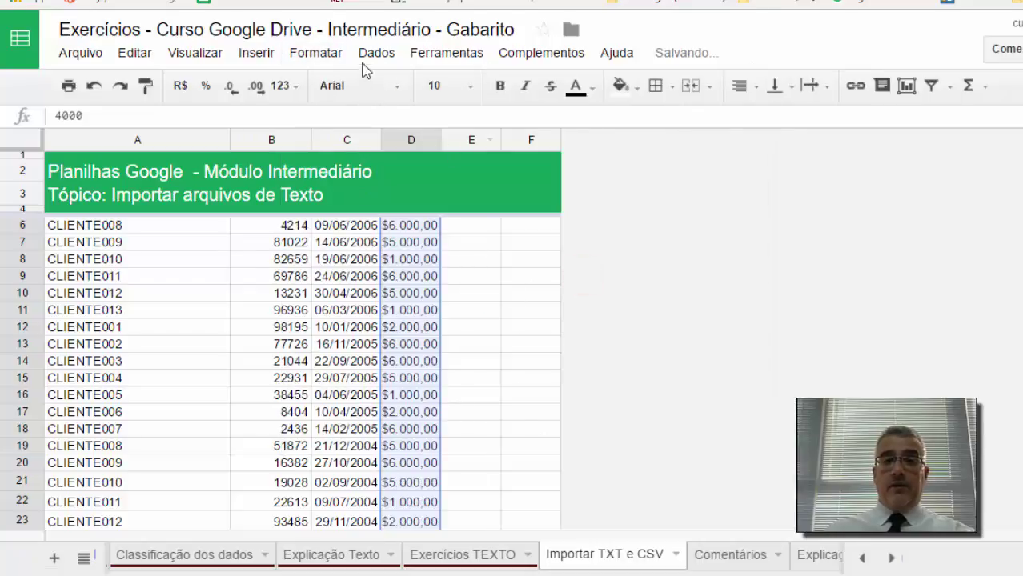
Apply the custom currency Real brasileiro (R$1.000,00) to the selected column D amounts
left_click(334, 57)
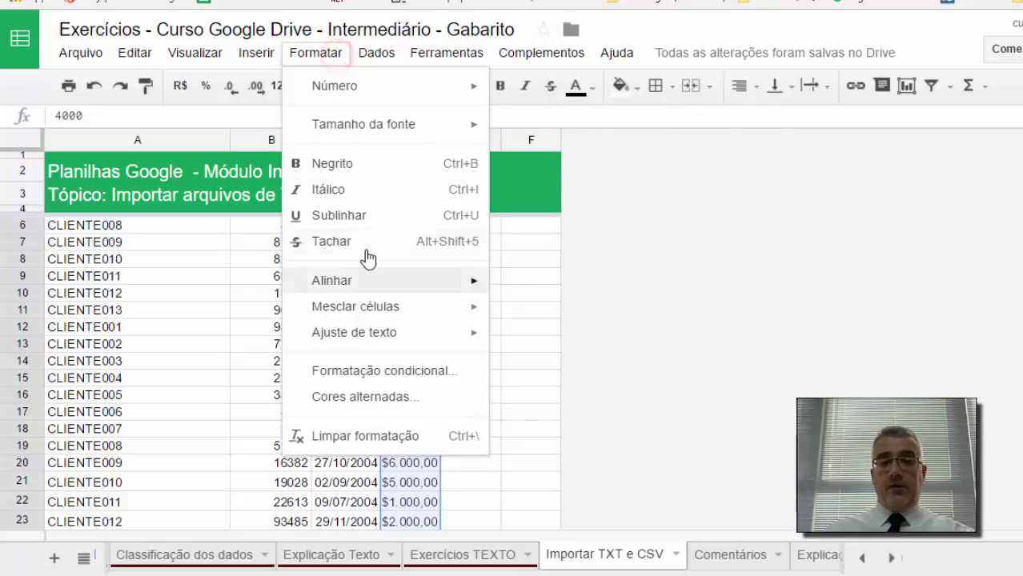
left_click(348, 85)
mouse_move(570, 512)
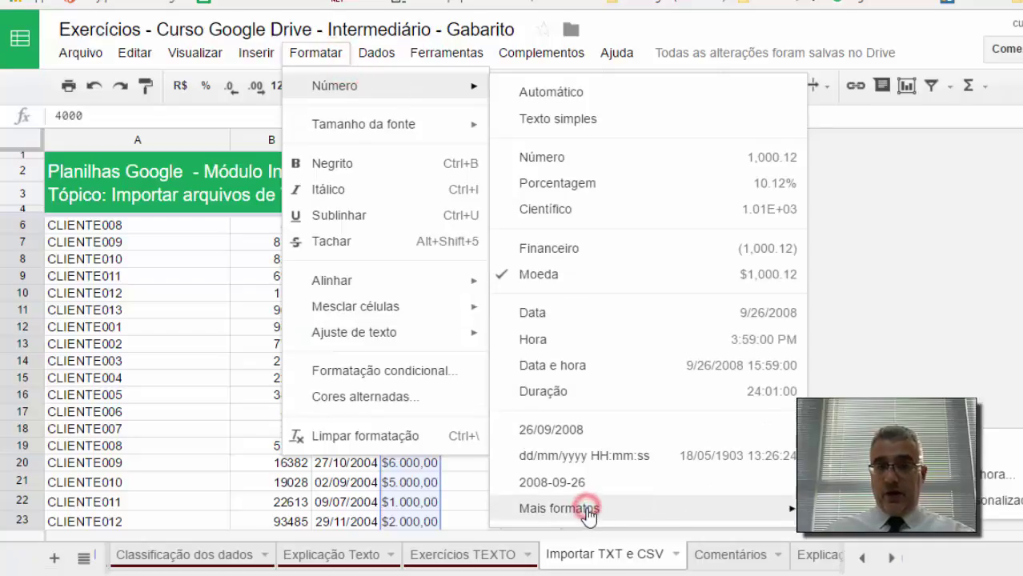
left_click(997, 447)
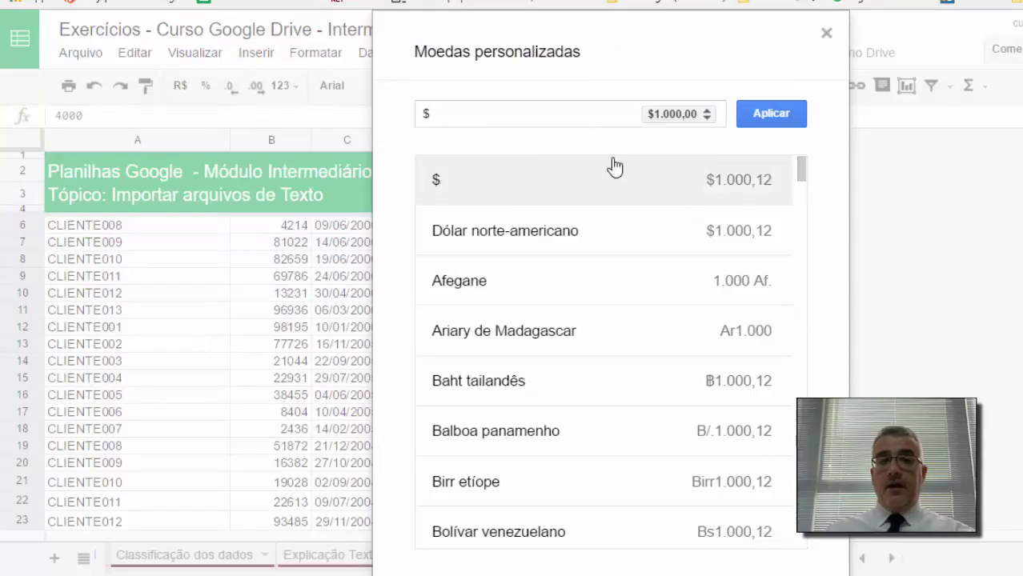
left_click_drag(517, 110, 402, 114)
left_click(473, 176)
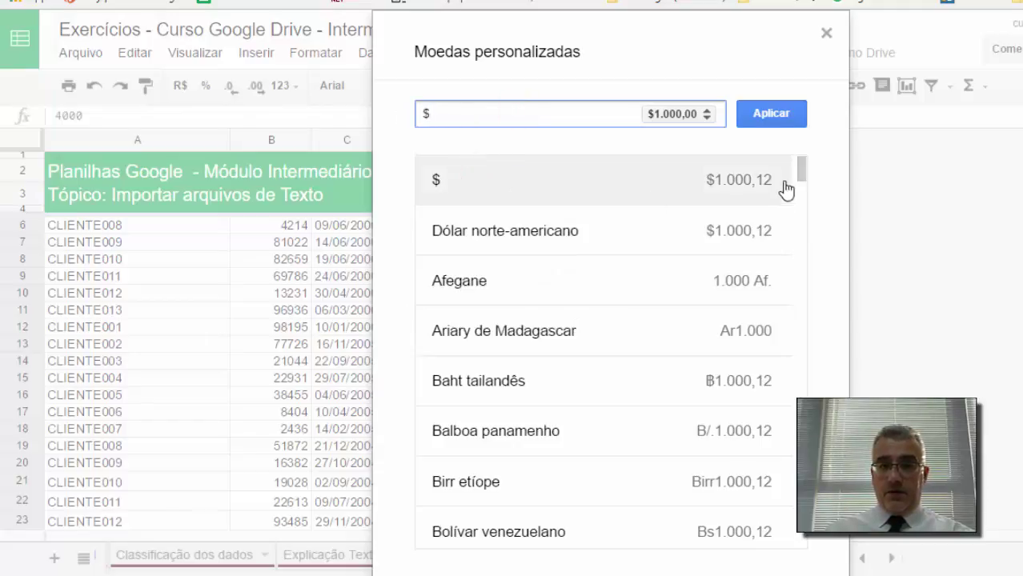
left_click_drag(804, 168, 805, 501)
left_click(521, 267)
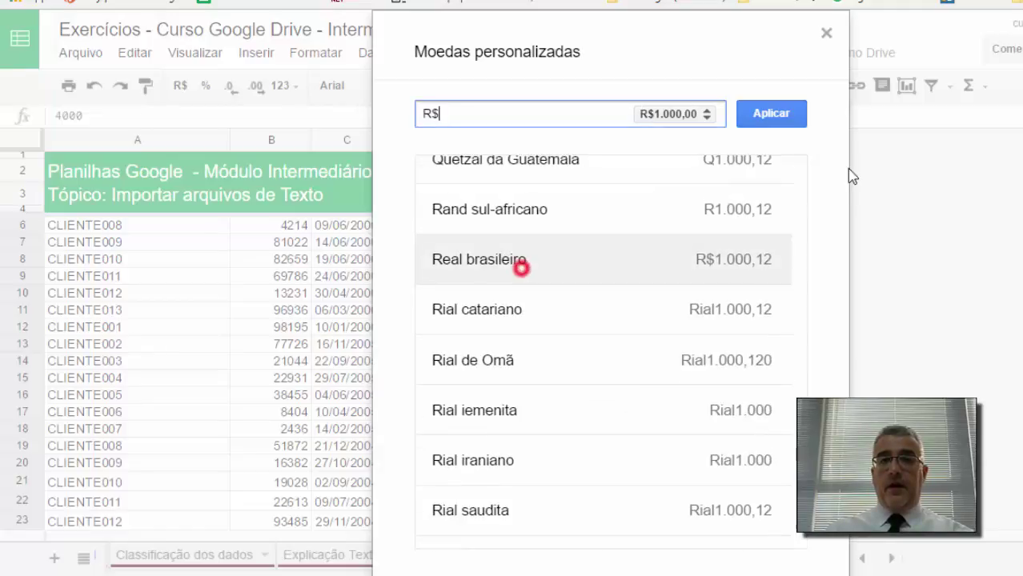
left_click(791, 114)
Fit column D's width to its currency values and select the empty cell F10
left_click(411, 258)
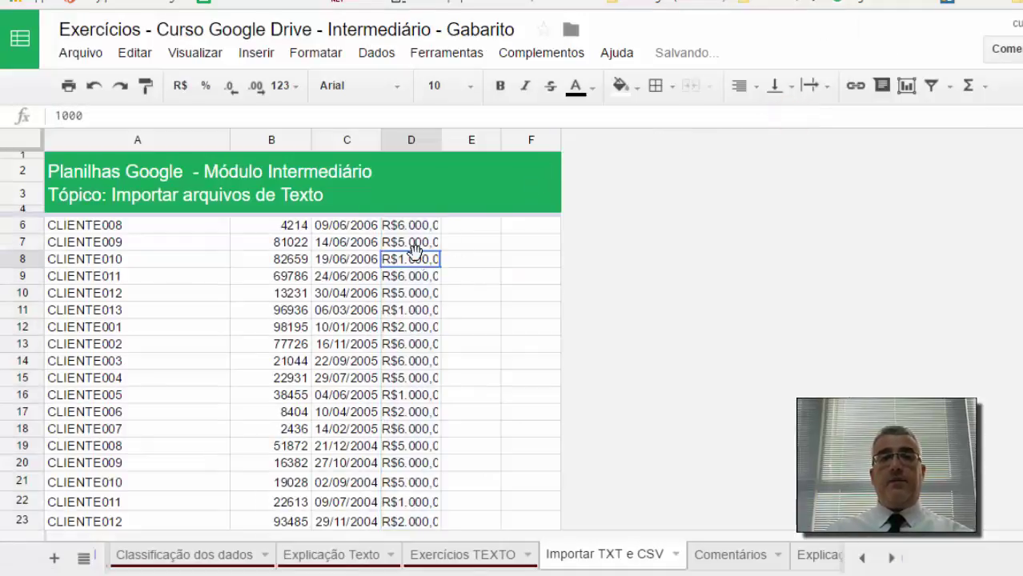
double_click(439, 141)
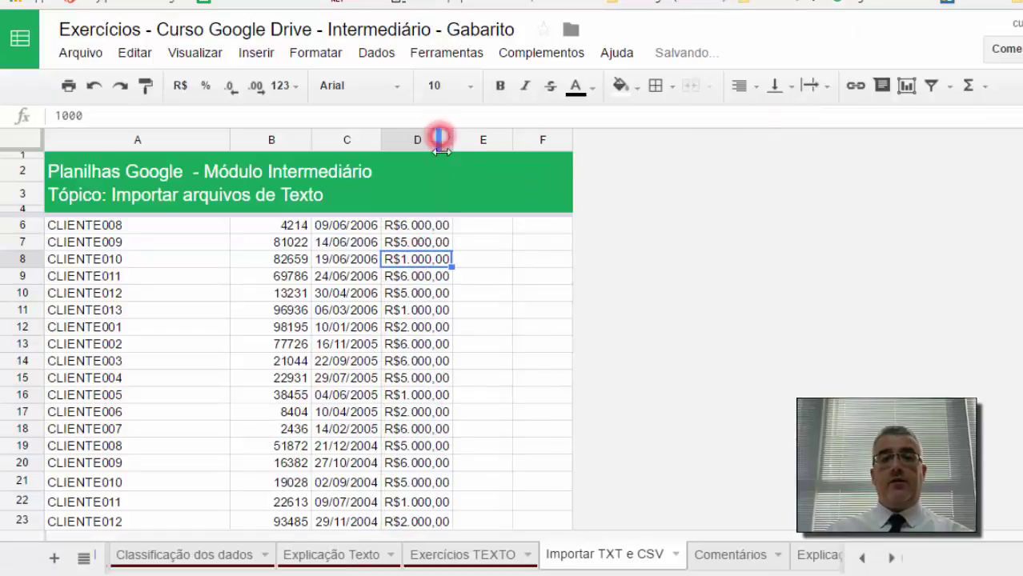
left_click(441, 329)
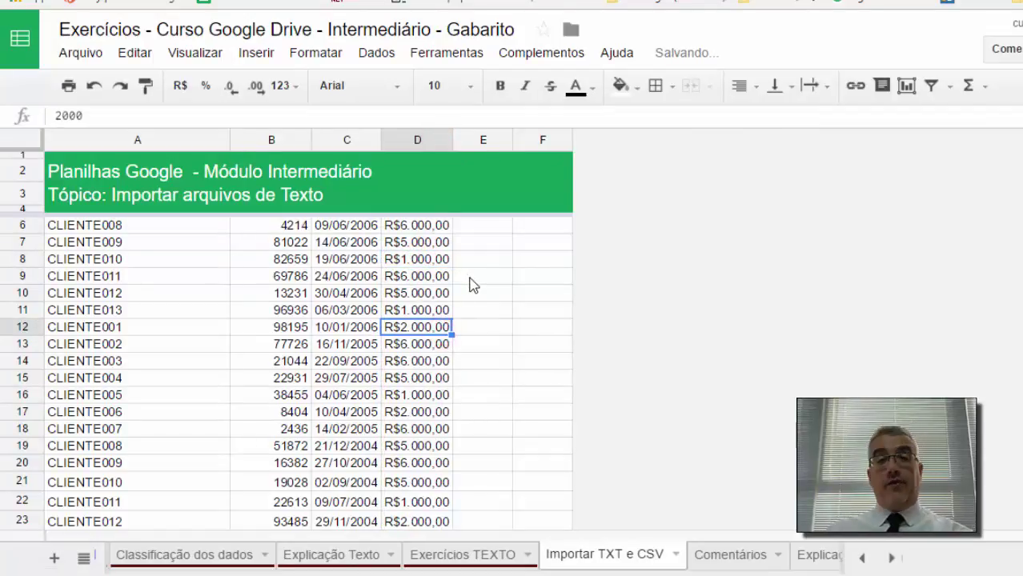
left_click(540, 293)
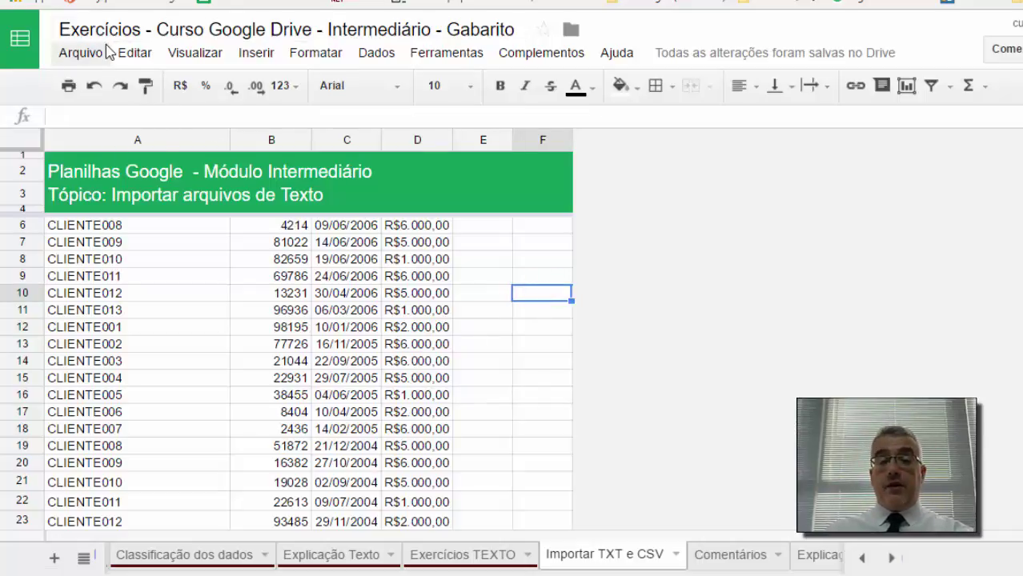
Open the add-on gallery and search it for texto
left_click(582, 52)
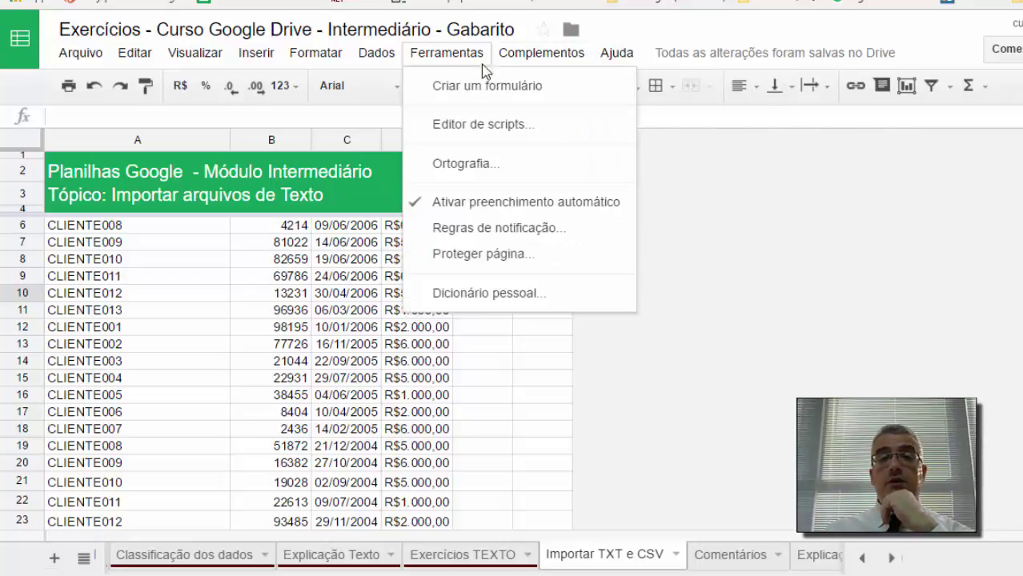
left_click(587, 250)
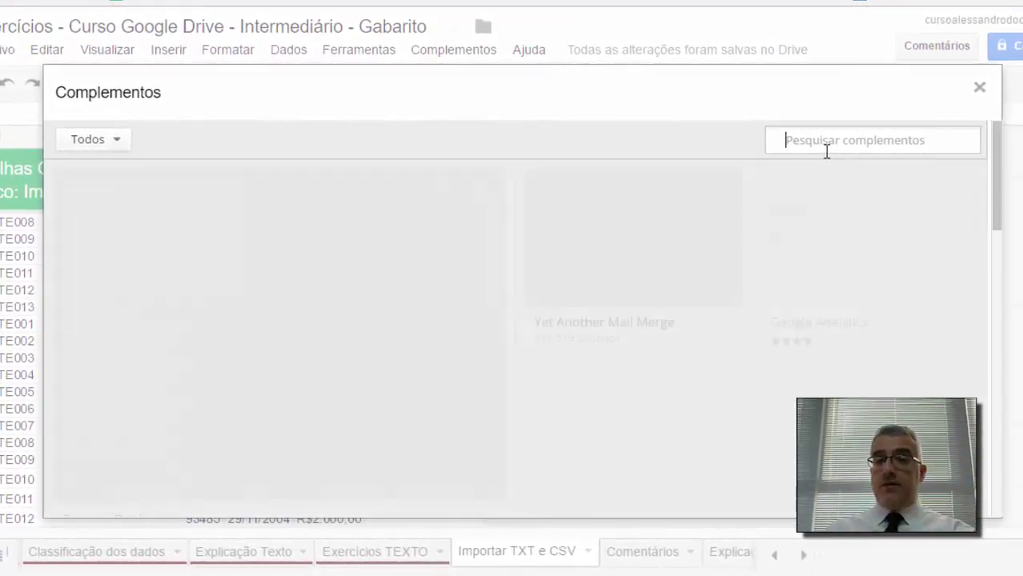
left_click(912, 152)
type("te")
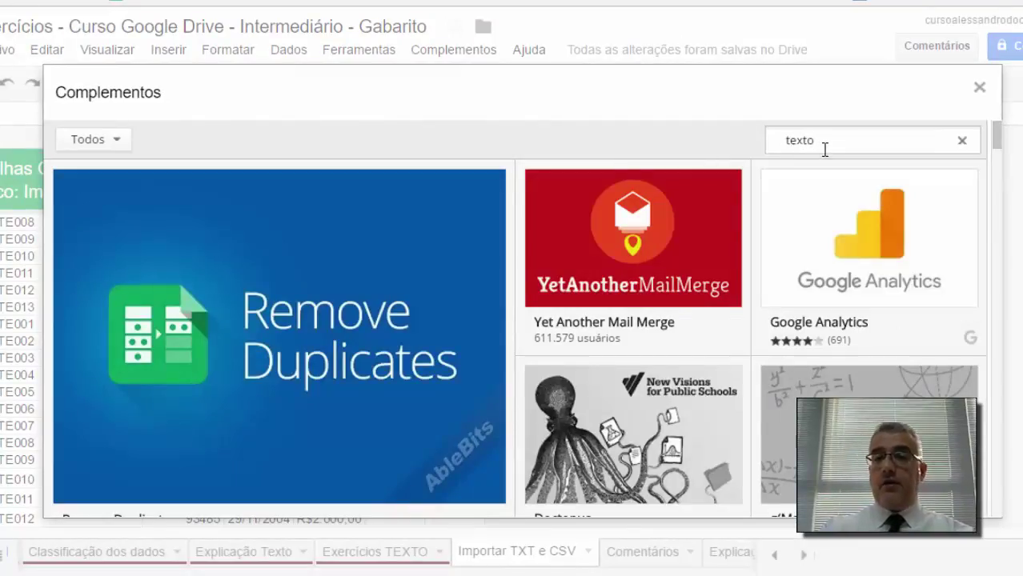
type("xto")
key("Return")
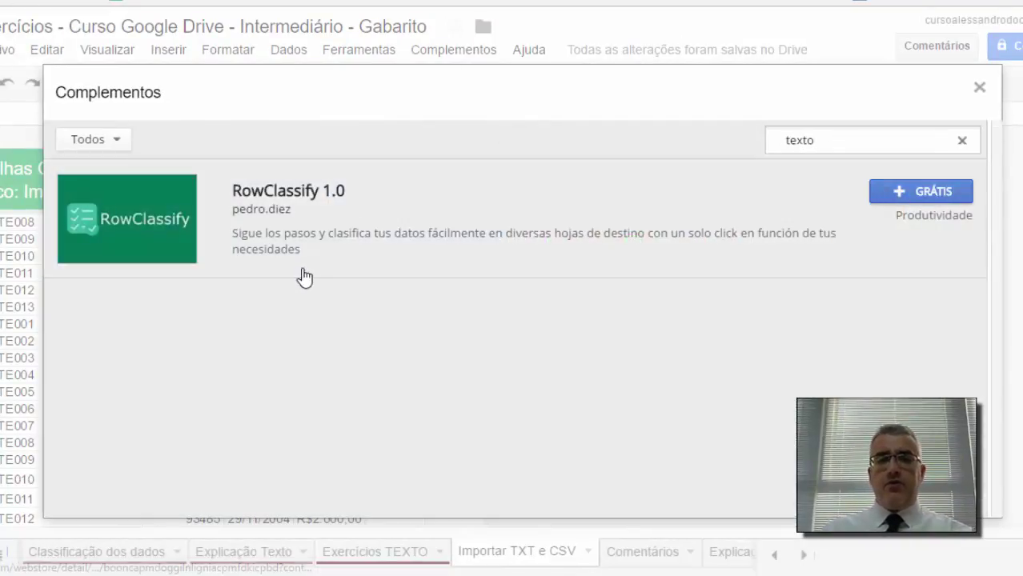
Search the add-on gallery for importar texto, and repeat the search in English with import text
double_click(826, 138)
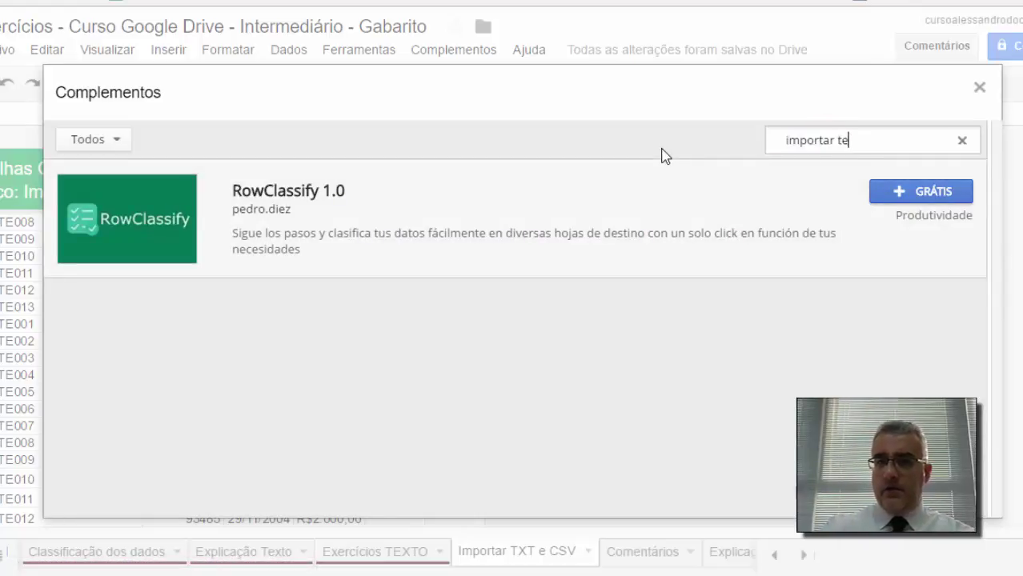
key("Return")
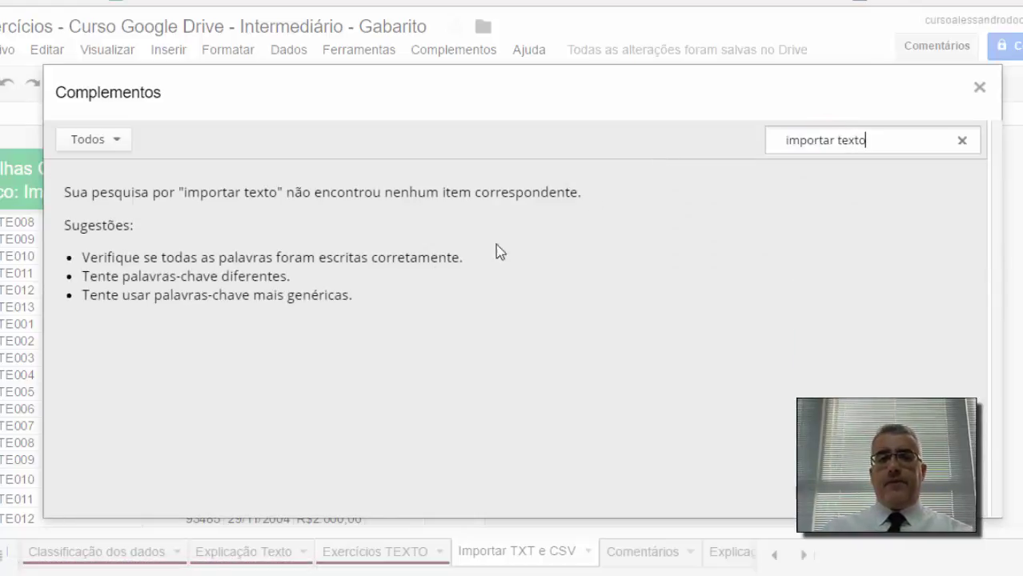
triple_click(892, 142)
type("impo")
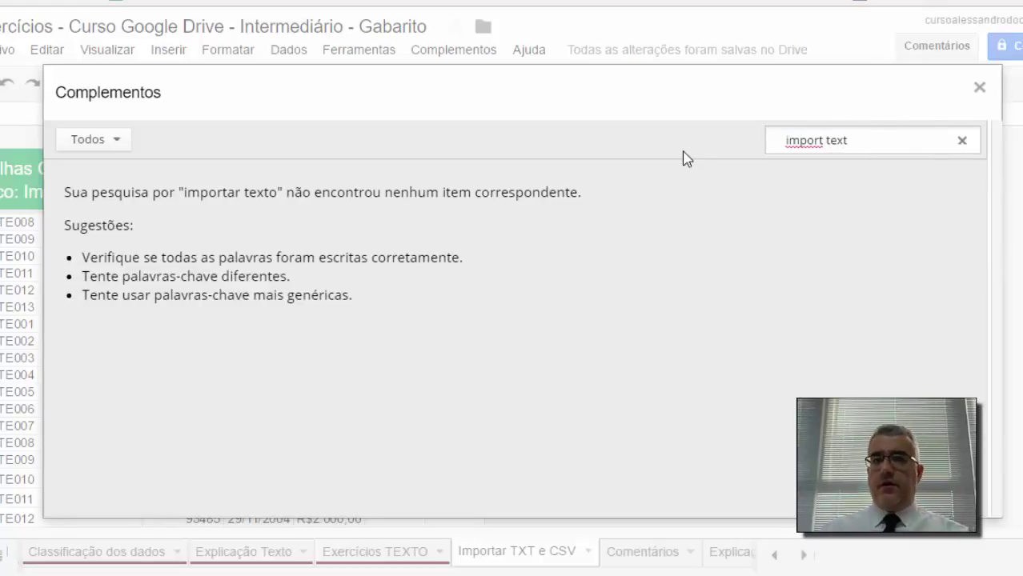
key("Return")
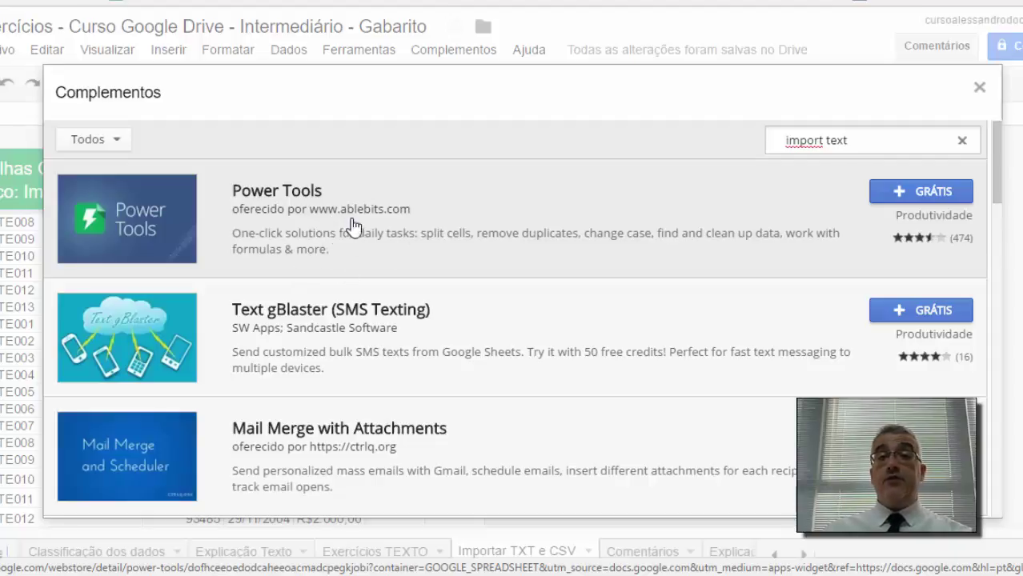
Look through the add-ons found for import text, close the gallery and select an empty cell in column E
scroll(344, 222, "down", 5)
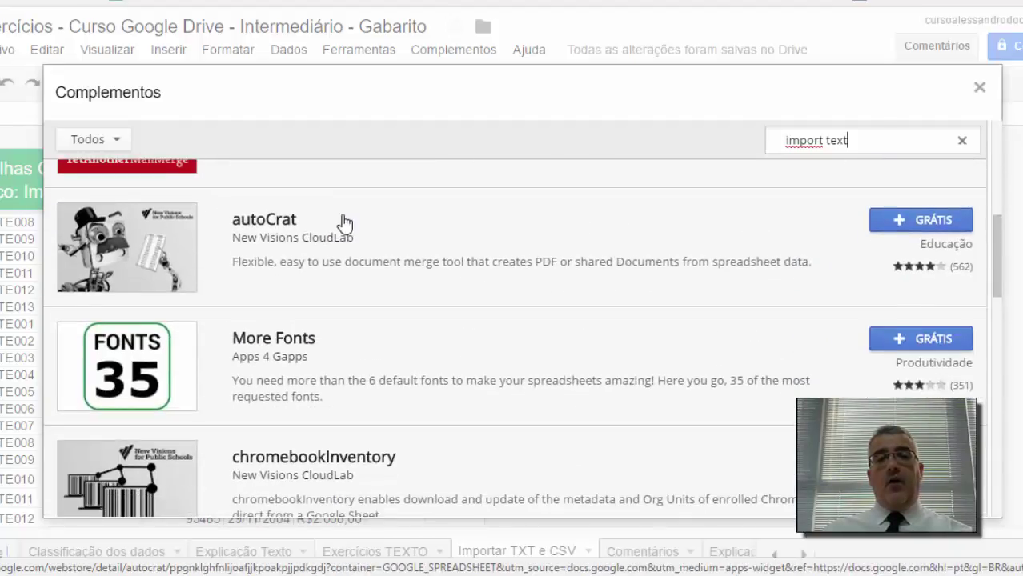
scroll(344, 222, "down", 6)
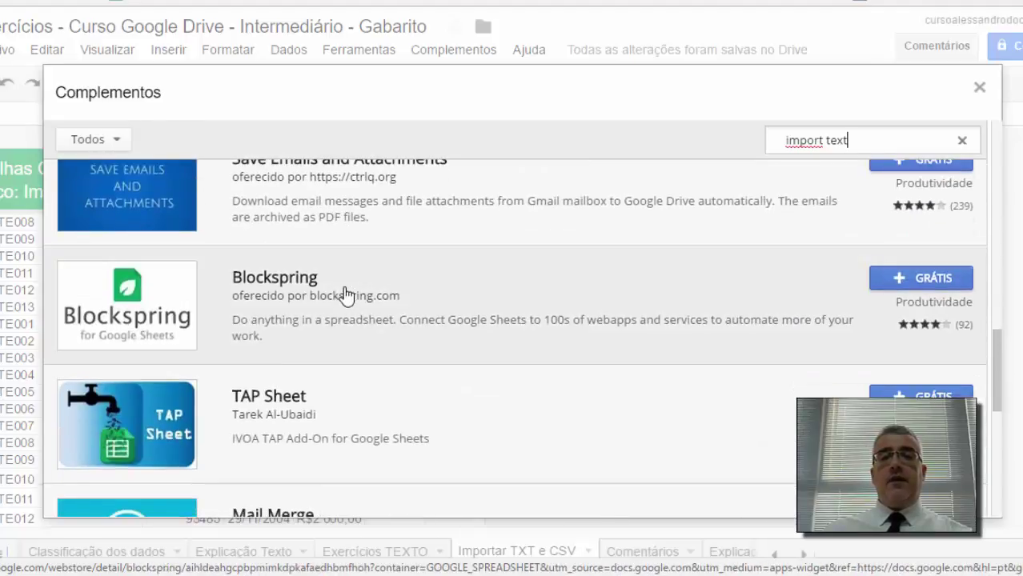
scroll(352, 281, "down", 4)
scroll(359, 279, "up", 7)
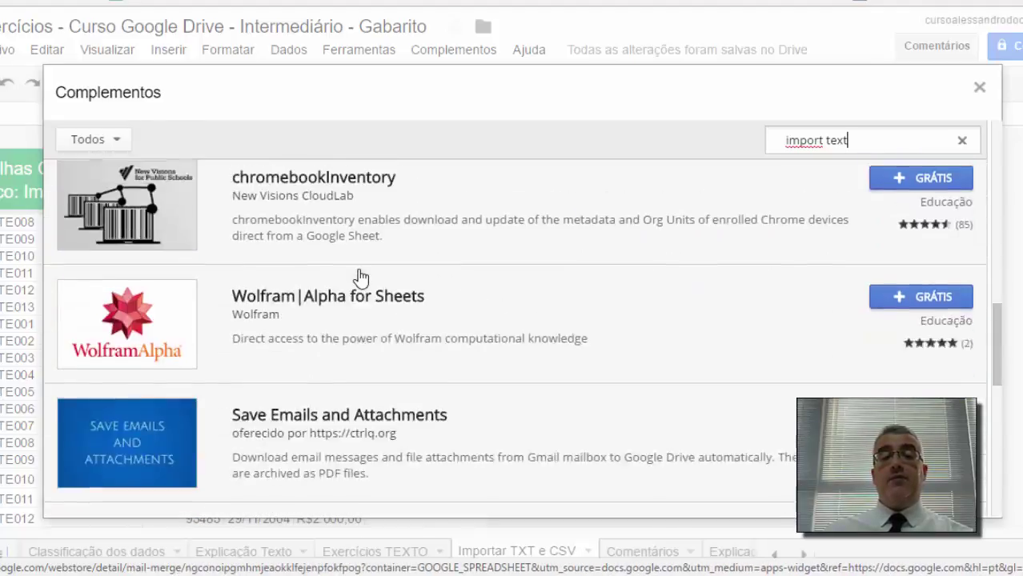
scroll(360, 277, "up", 8)
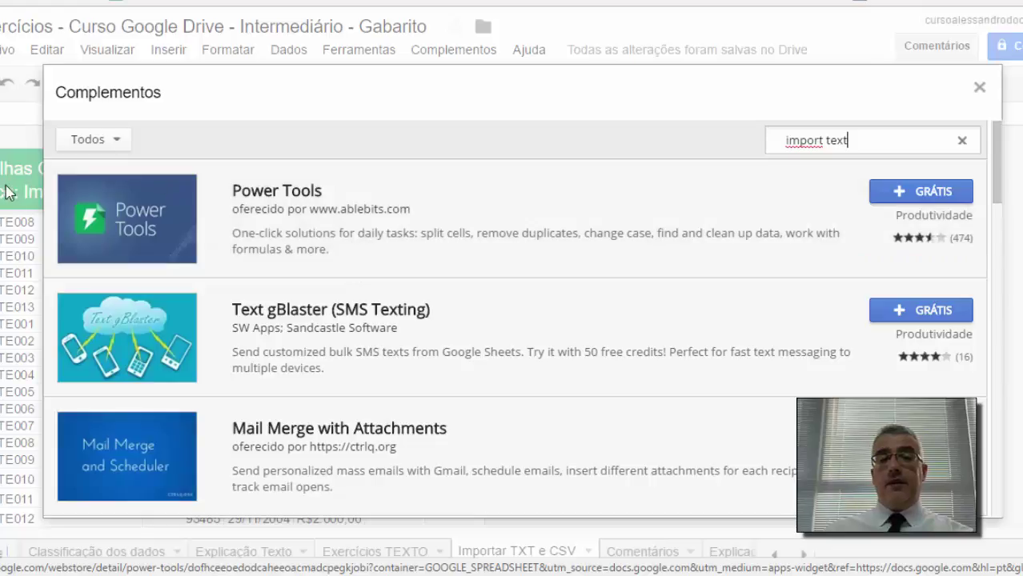
key("Escape")
left_click(392, 226)
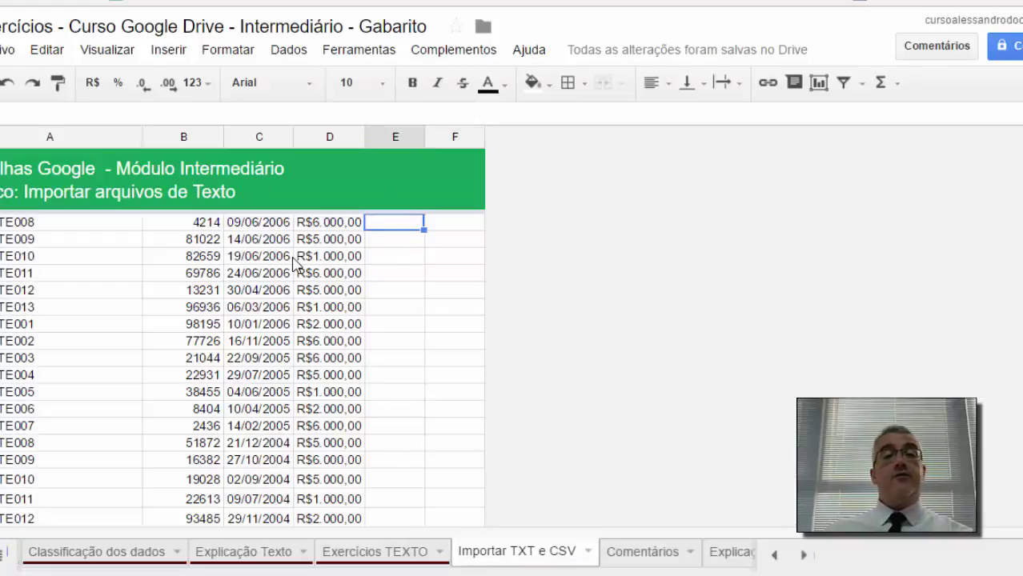
Change the tab colour of the Importar TXT e CSV sheet to the darkest maroon shade
right_click(543, 566)
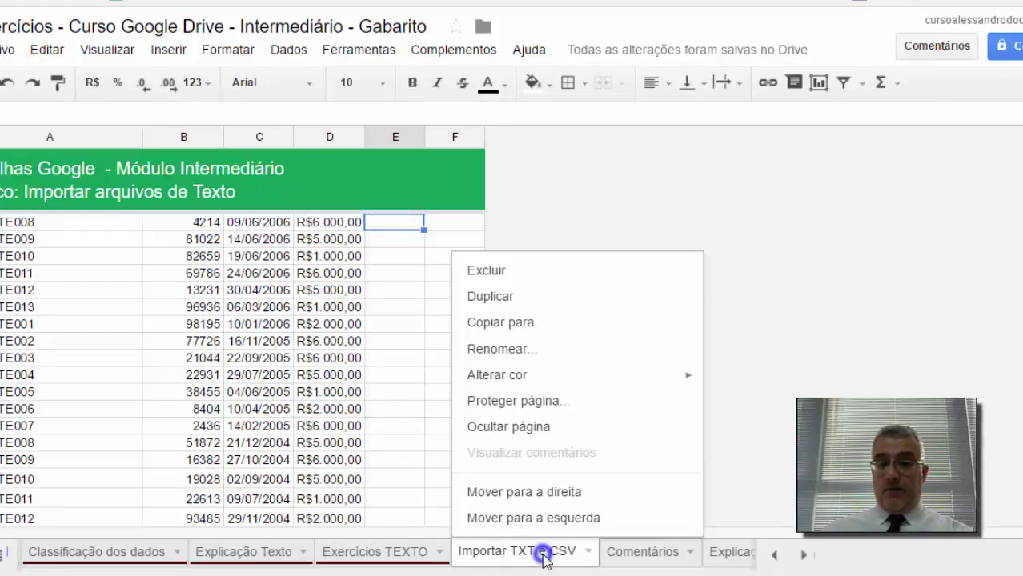
left_click(552, 374)
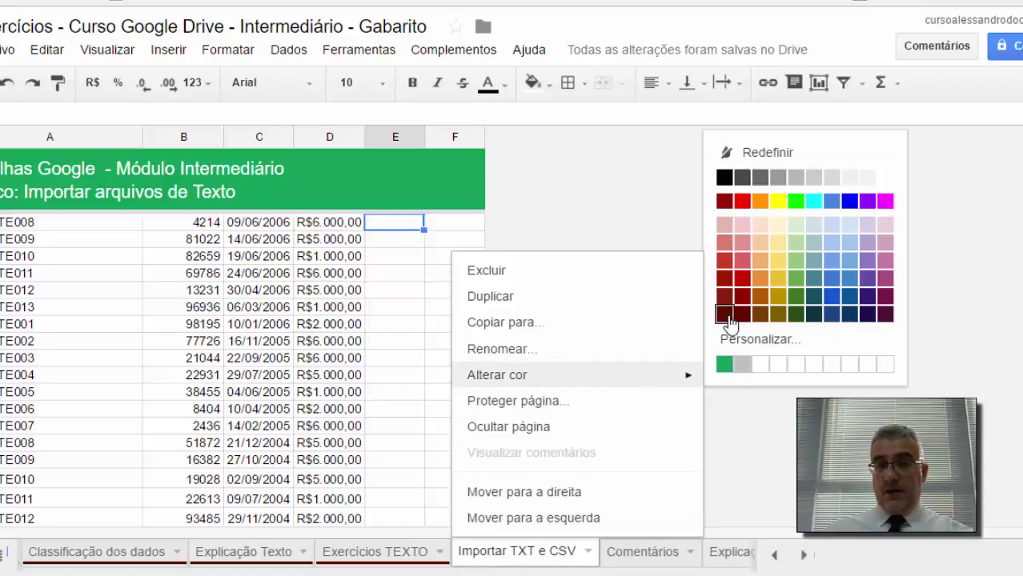
left_click(912, 569)
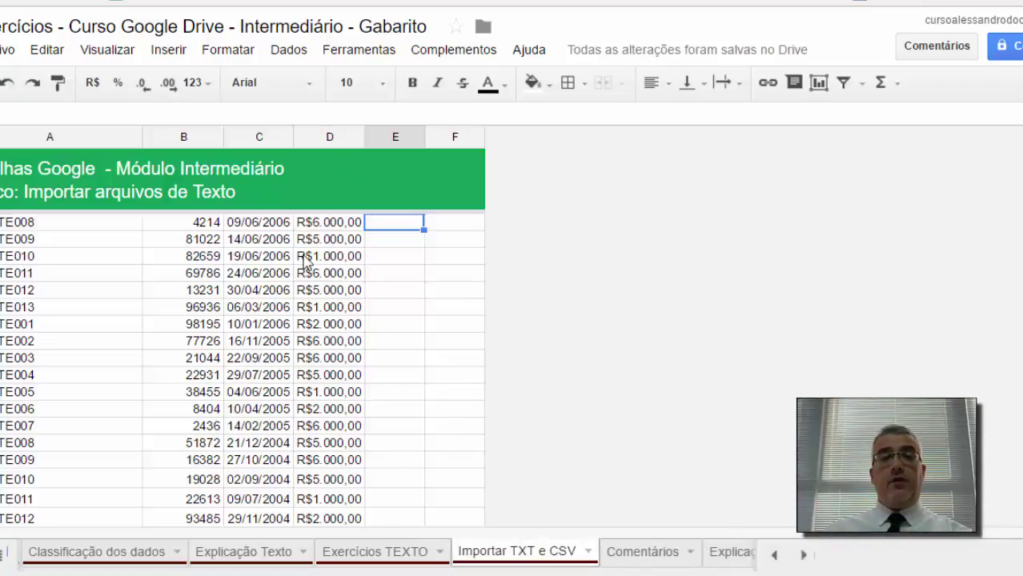
Open the Comentários sheet and select the empty cell A6
left_click(651, 560)
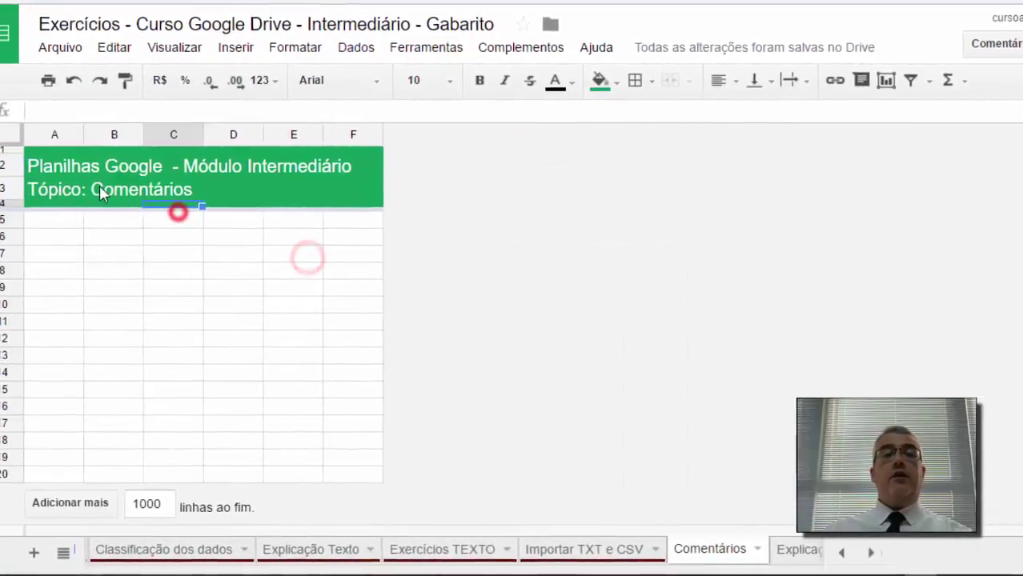
left_click(40, 233)
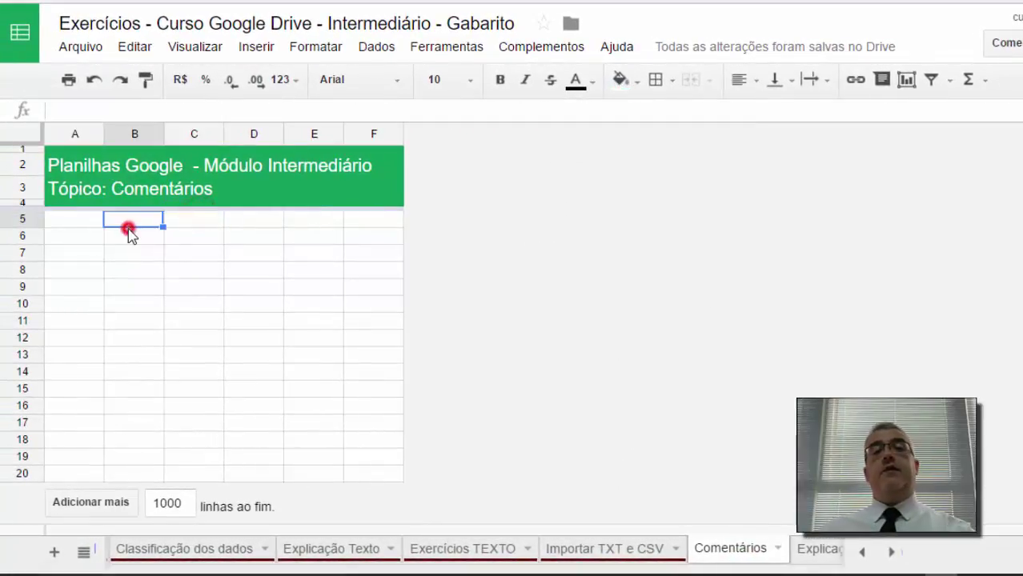
left_click(61, 238)
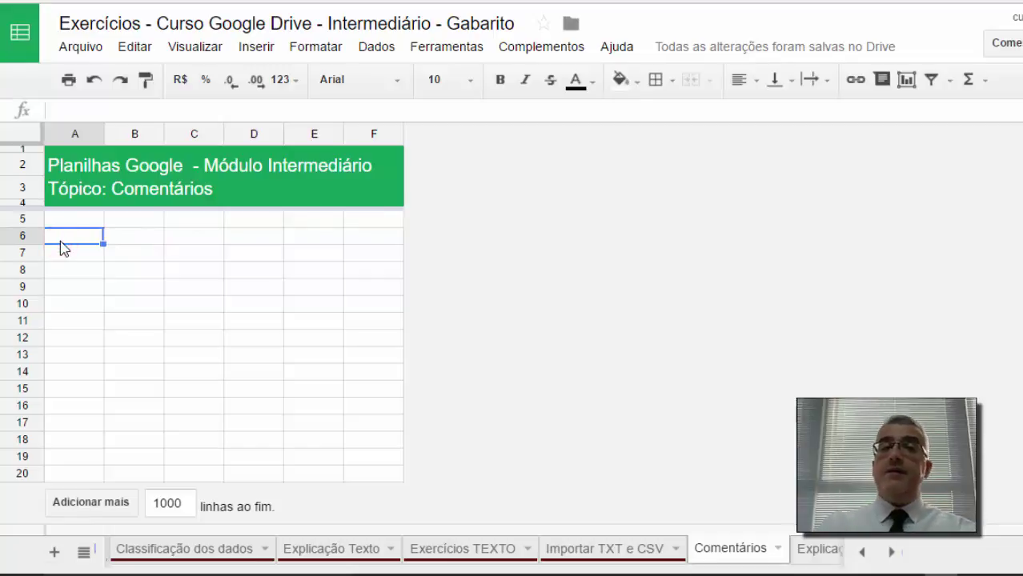